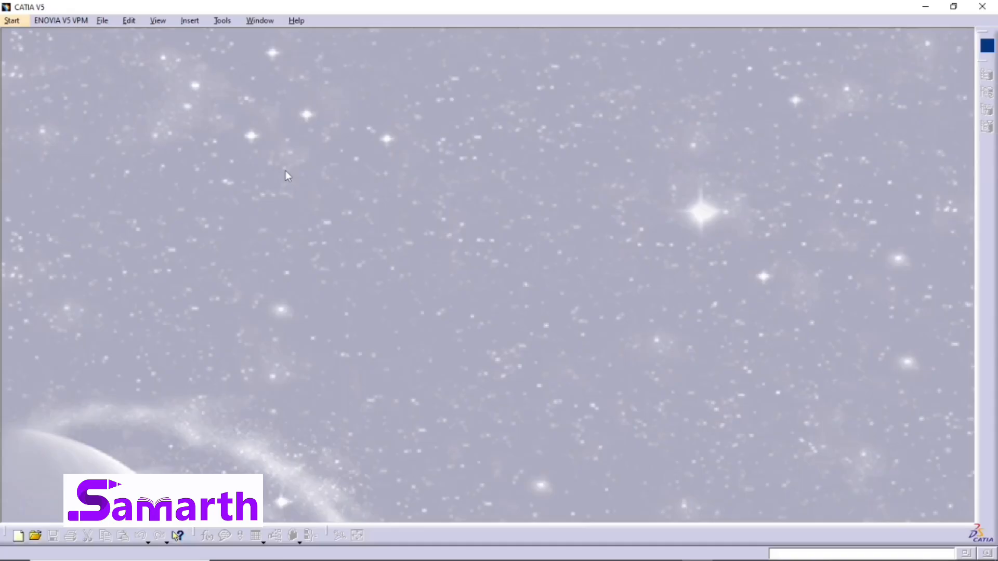
# Start a new part in the Part Design workbench and open a sketch on the xy plane.
pyautogui.click(16, 20)
pyautogui.moveTo(41, 50)
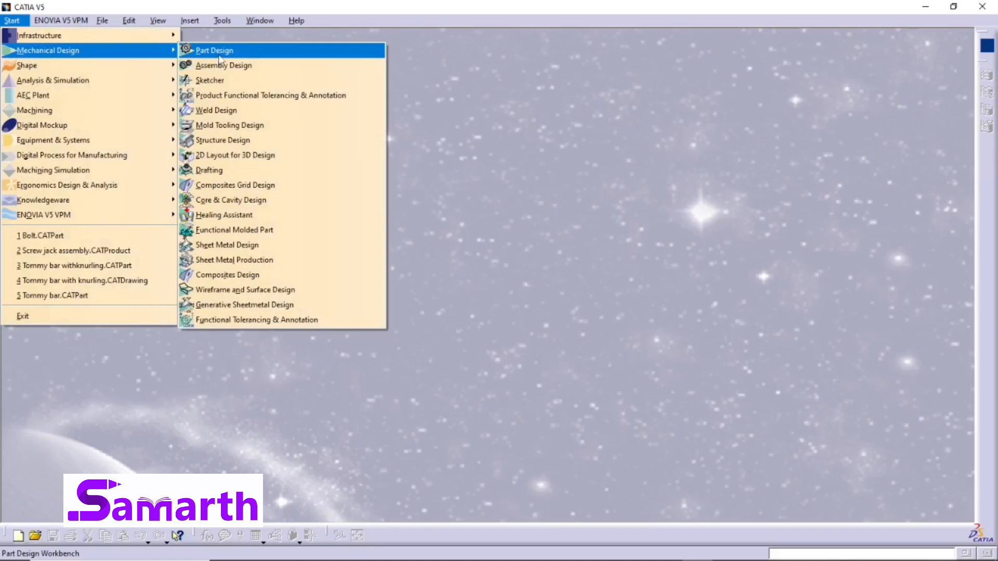
pyautogui.click(219, 54)
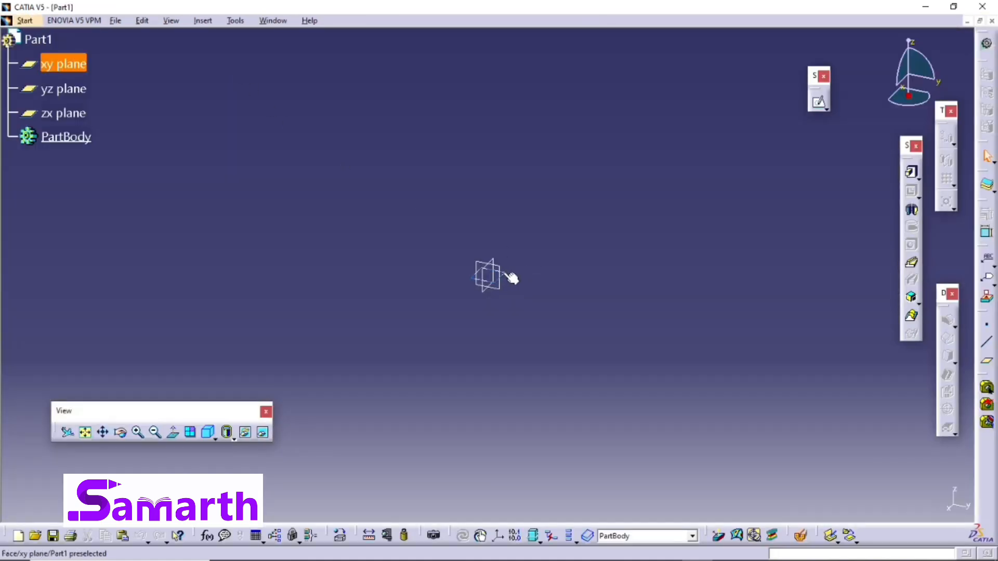
pyautogui.click(509, 277)
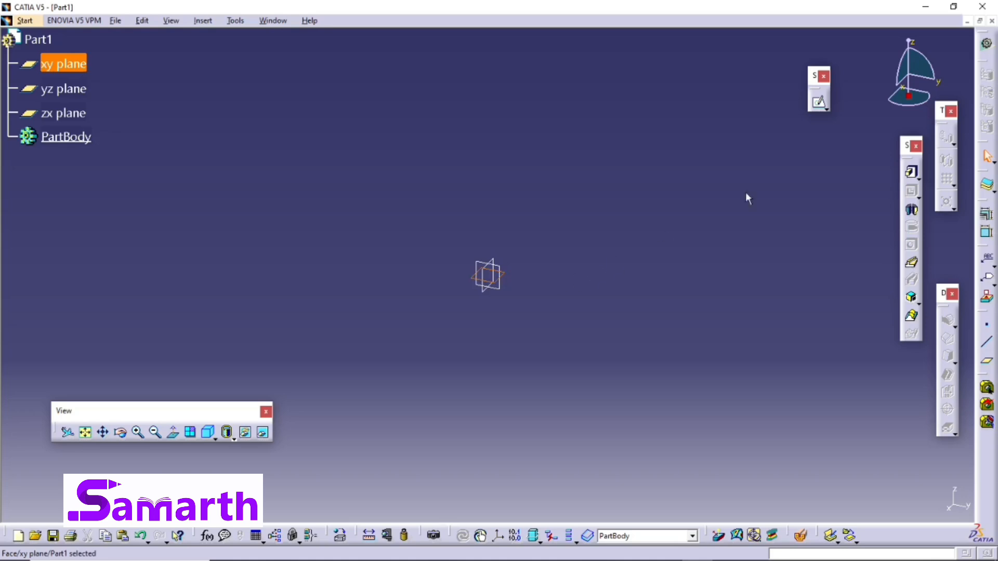
pyautogui.click(820, 104)
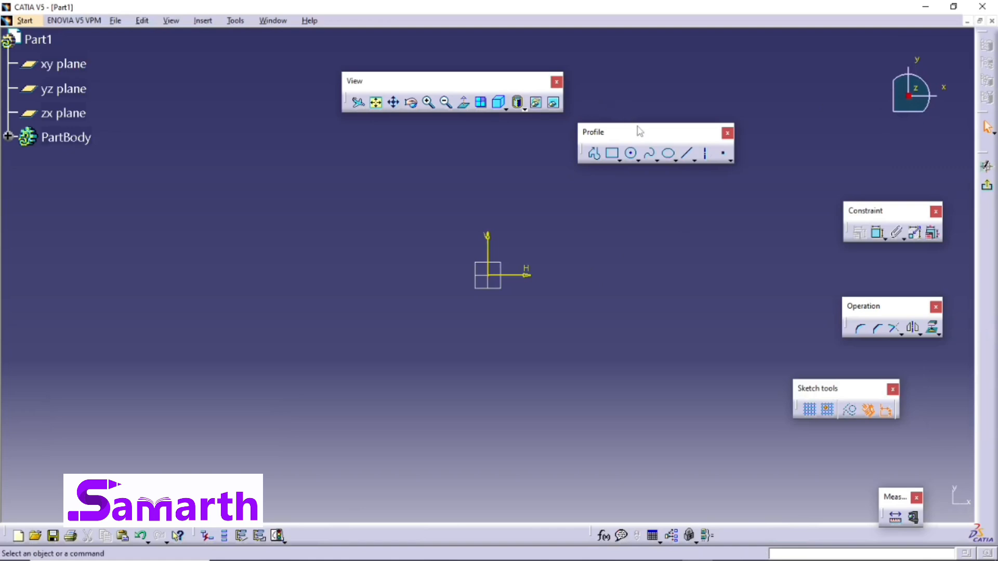
# Sketch a hexagon centred on the origin with horizontal flats, about 80 mm across its corners.
pyautogui.click(619, 161)
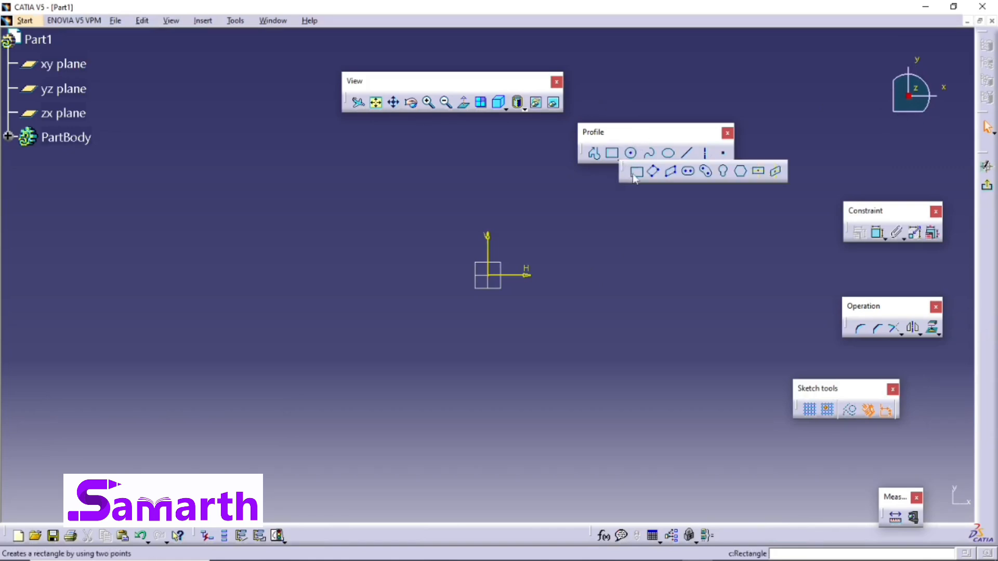
pyautogui.click(742, 175)
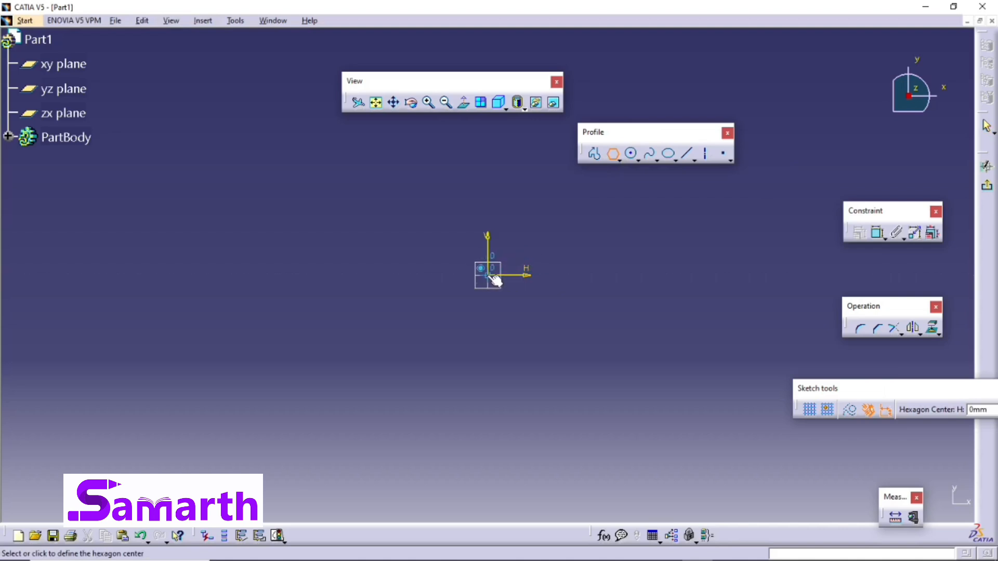
pyautogui.click(491, 279)
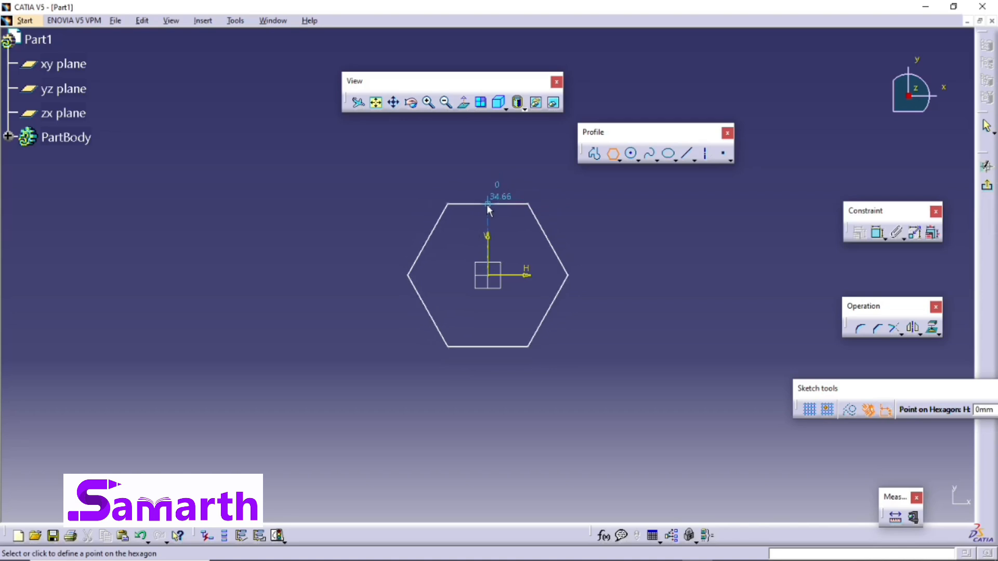
pyautogui.click(486, 205)
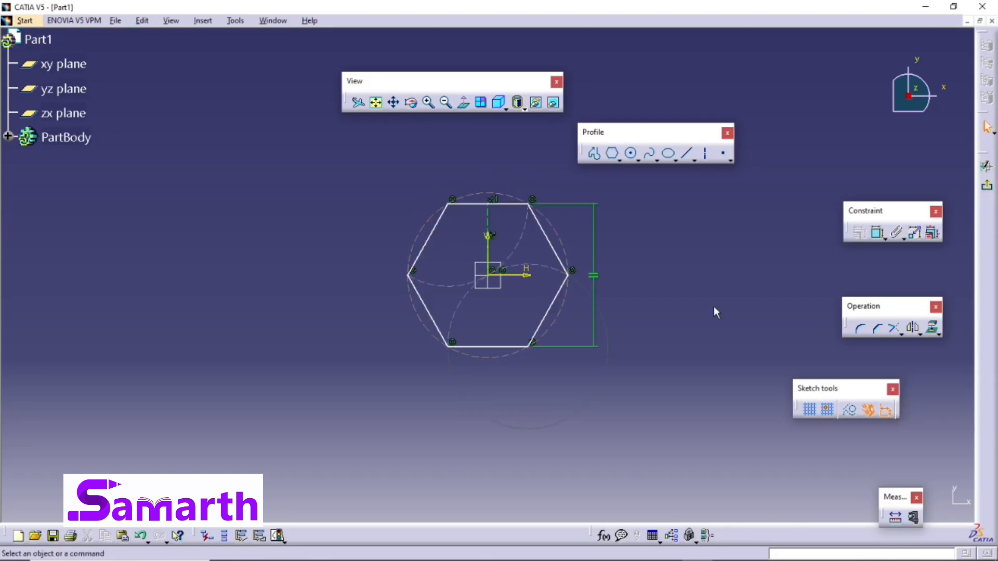
# Dimension the hexagon across its opposite side corners, set the distance to 20 mm, and place the dimension closer below the hexagon.
pyautogui.click(877, 232)
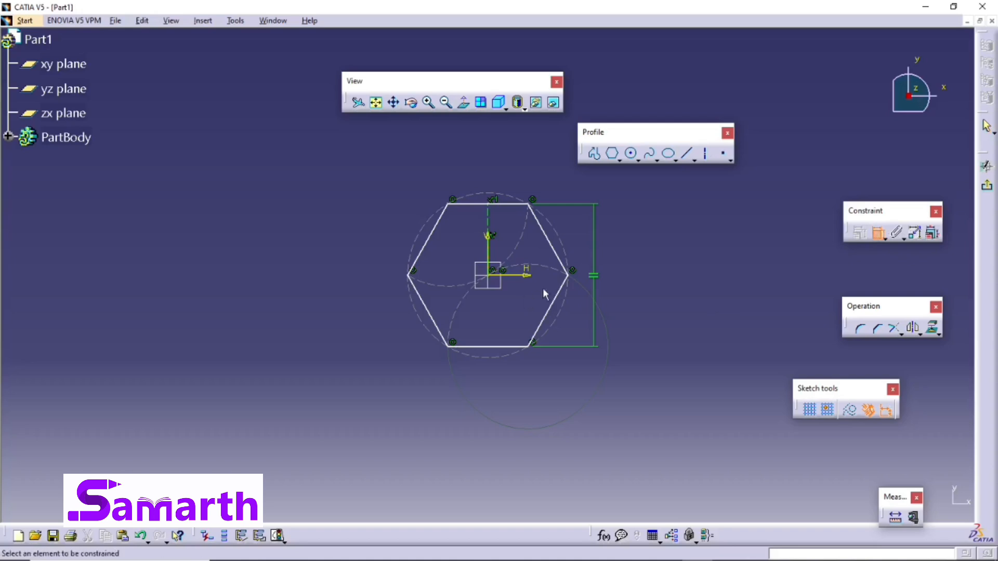
pyautogui.click(414, 279)
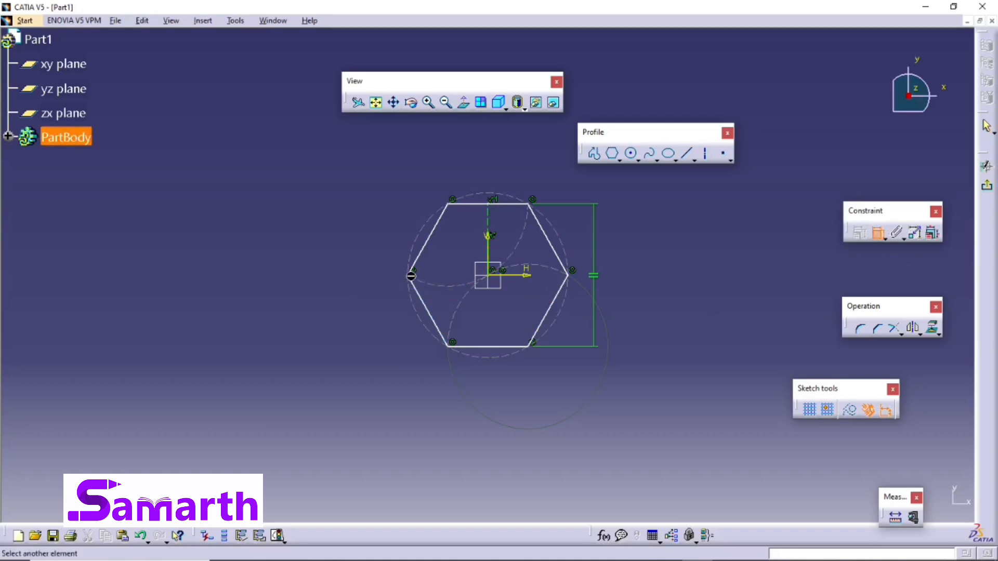
pyautogui.click(574, 277)
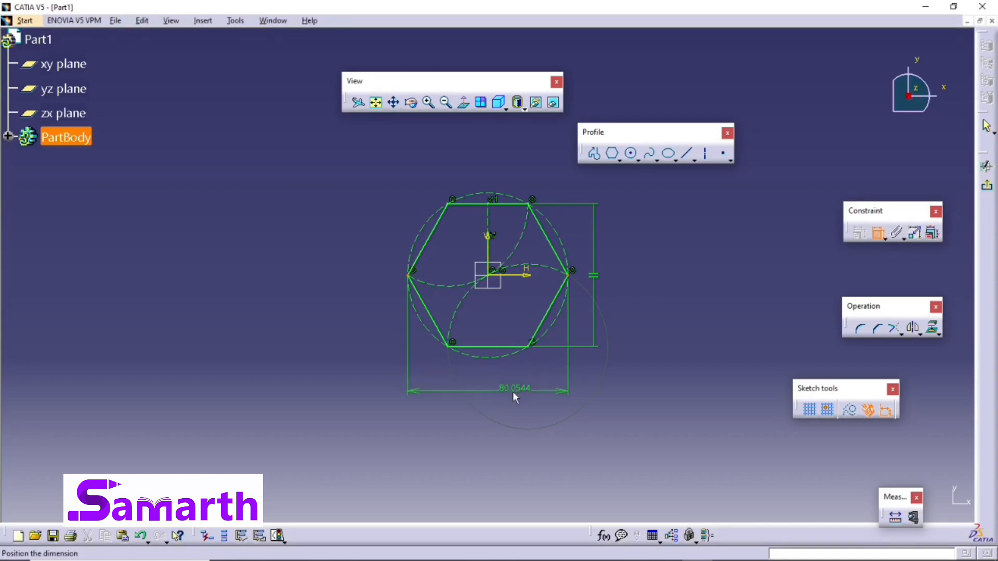
pyautogui.click(500, 388)
pyautogui.click(500, 387)
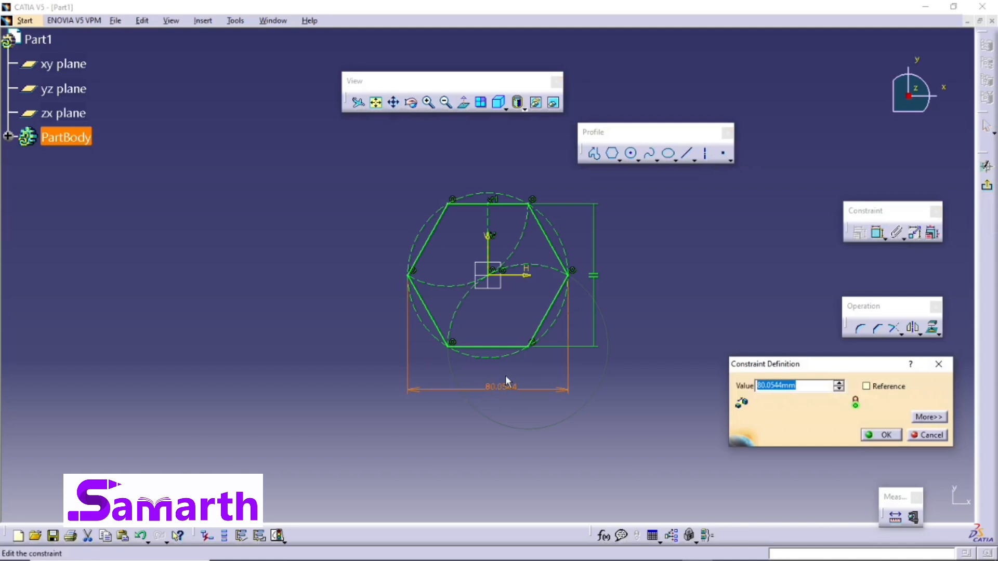
pyautogui.write('20')
pyautogui.press('Return')
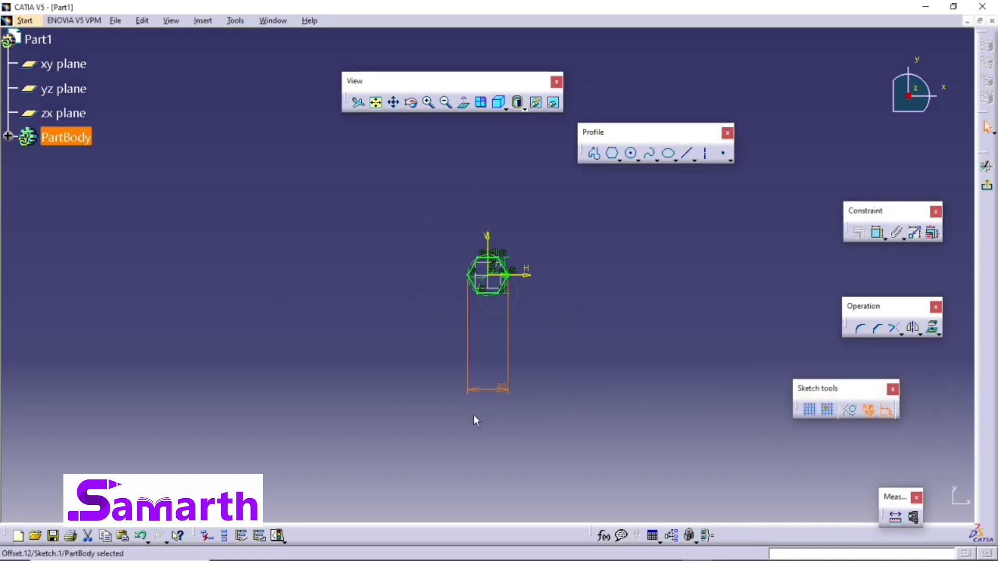
pyautogui.moveTo(492, 388); pyautogui.dragTo(487, 318)
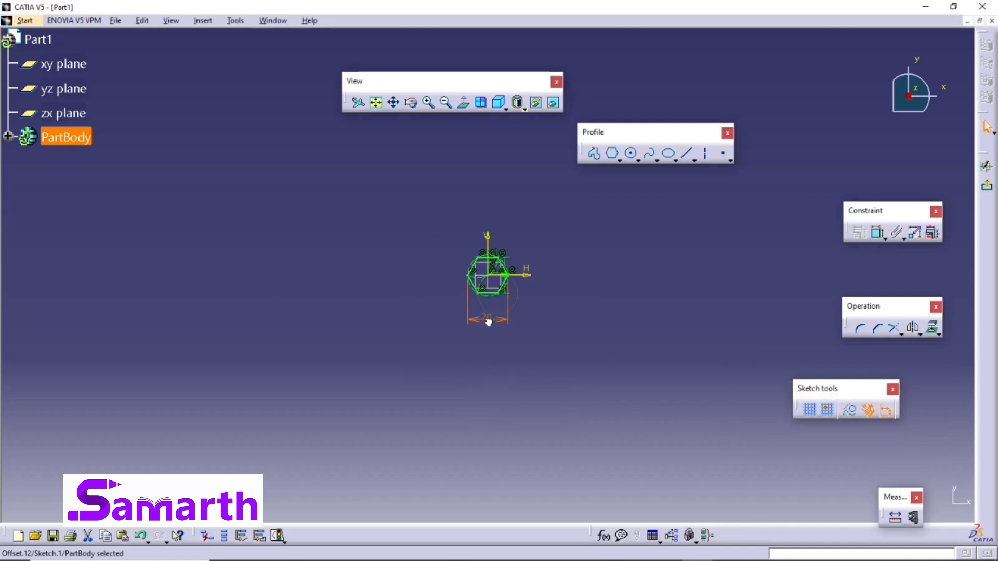
pyautogui.click(377, 103)
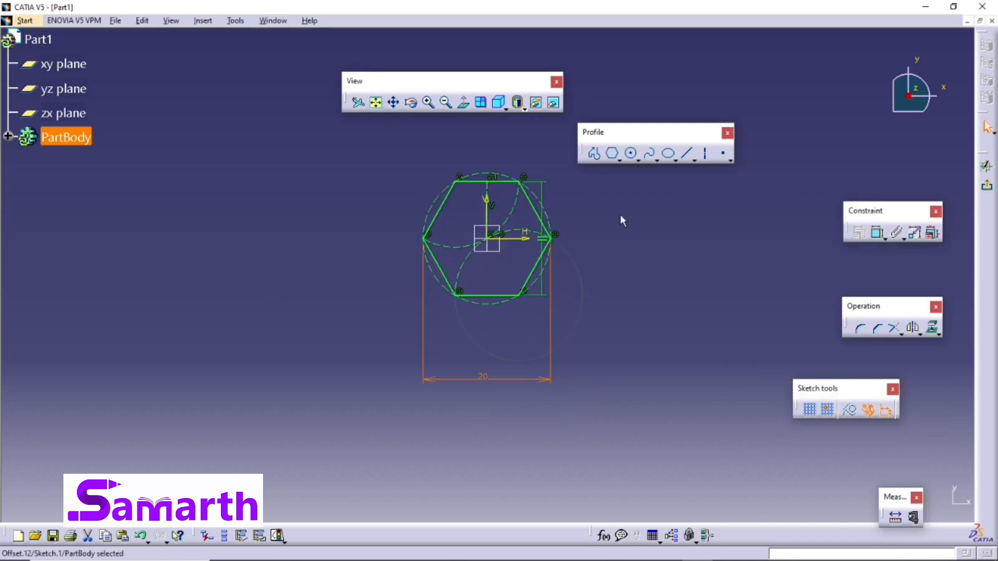
pyautogui.click(656, 240)
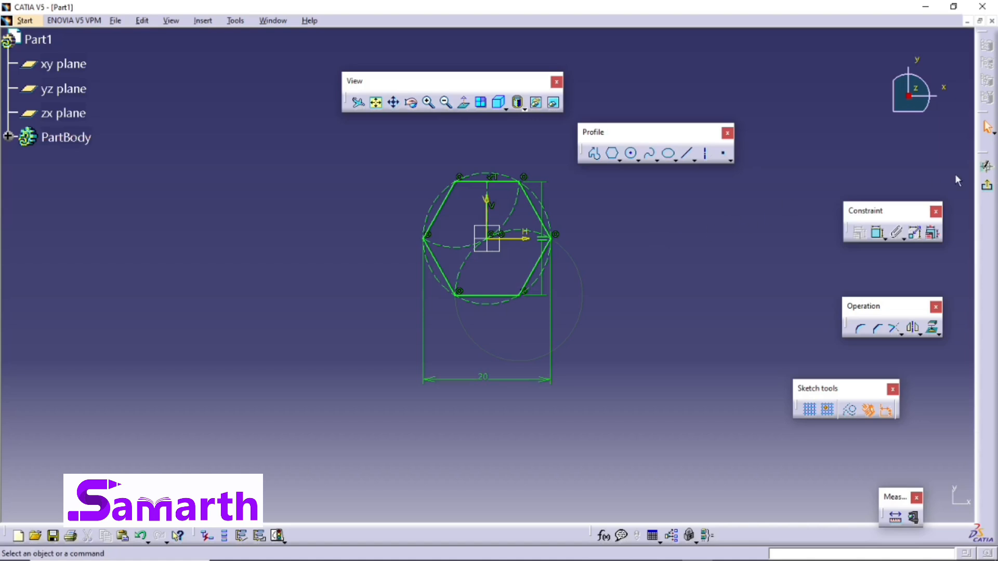
# Exit the sketch and pad the hexagon to a length of 0.75*10 mm.
pyautogui.click(986, 185)
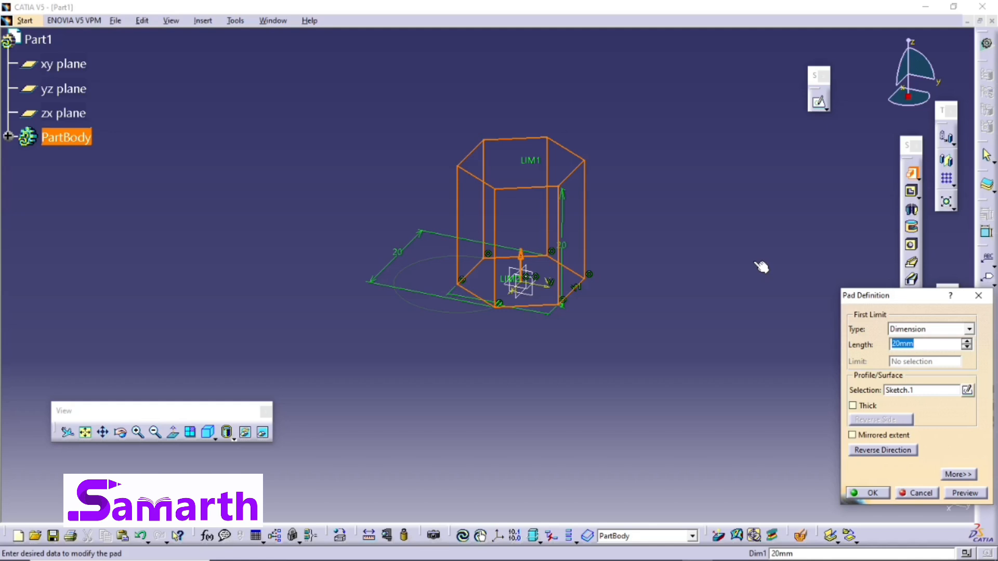
pyautogui.write('0.75*10')
pyautogui.press('Return')
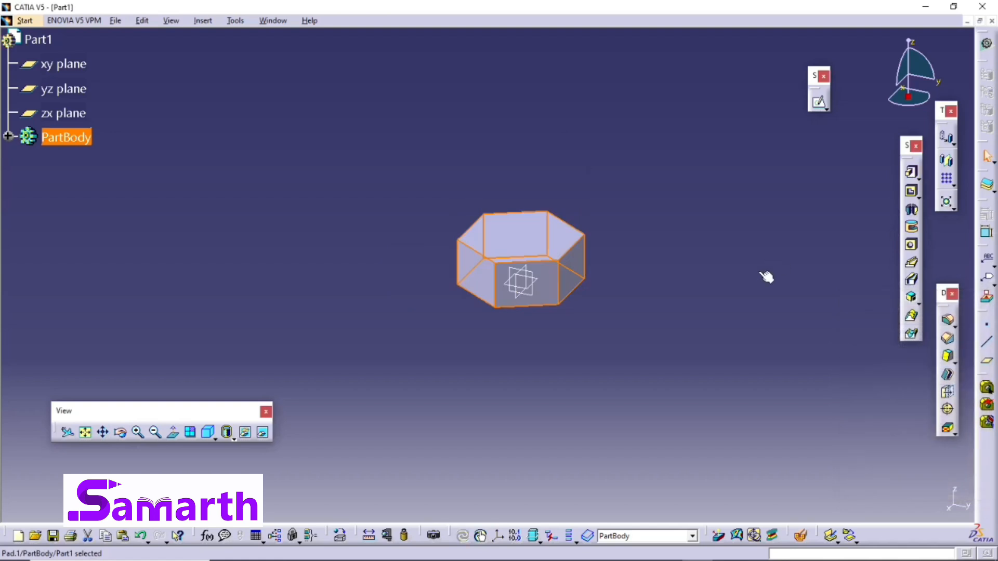
# Open a sketch on the hexagonal pad's upper face and draw a circle about 9 mm in diameter centred on the origin.
pyautogui.click(579, 242)
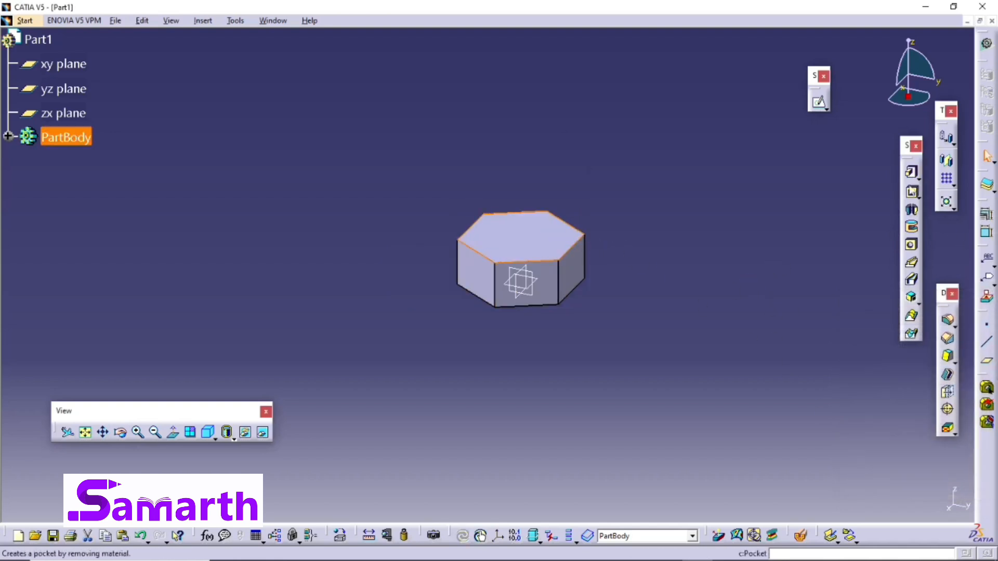
pyautogui.click(820, 104)
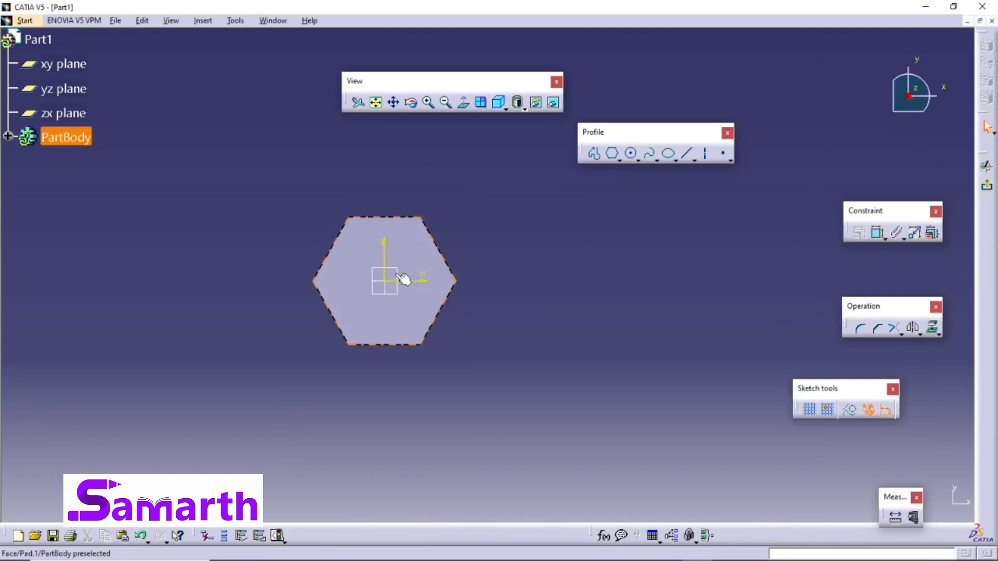
pyautogui.click(631, 153)
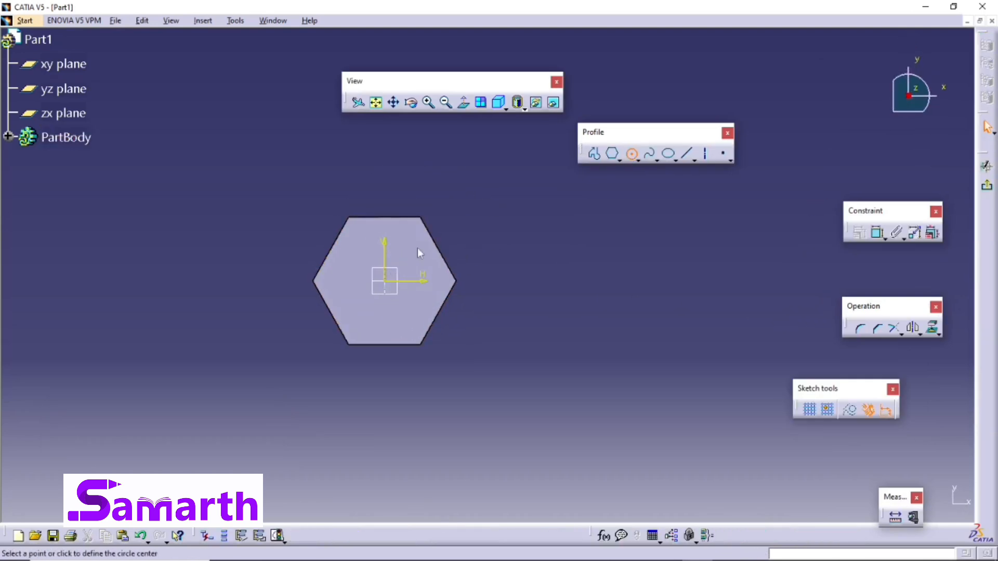
pyautogui.click(385, 283)
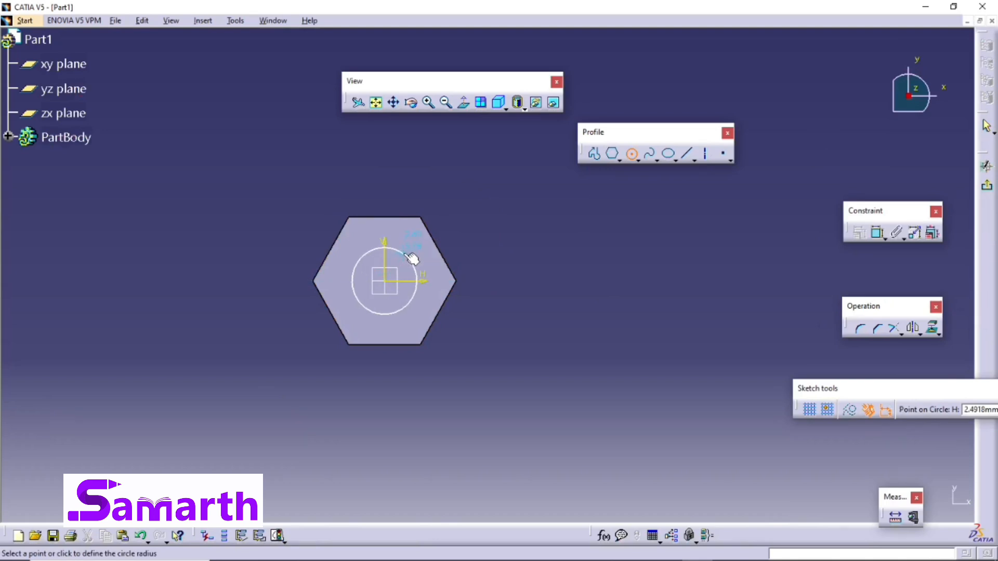
pyautogui.click(409, 257)
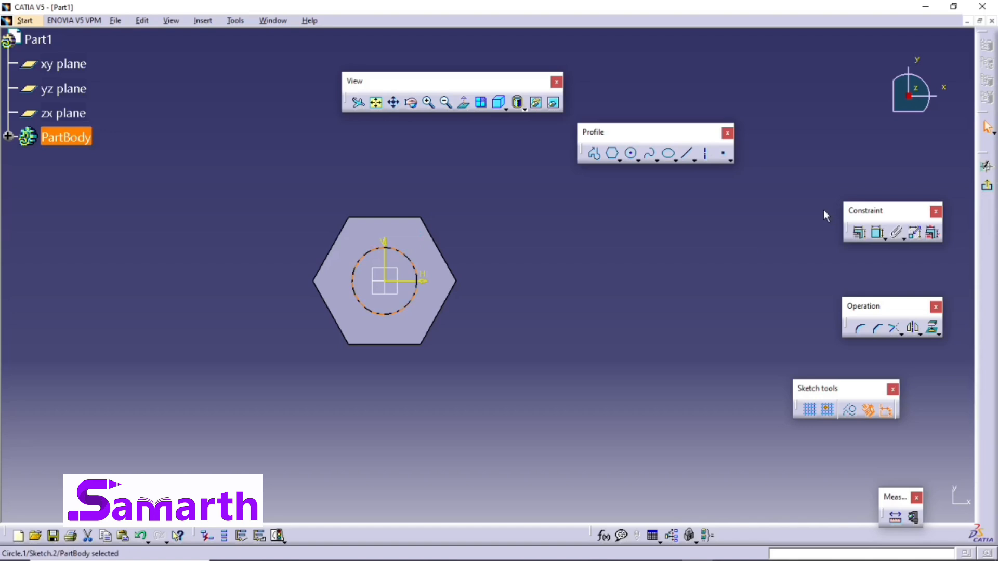
# Dimension the circle's diameter and set it to 10 mm.
pyautogui.click(876, 234)
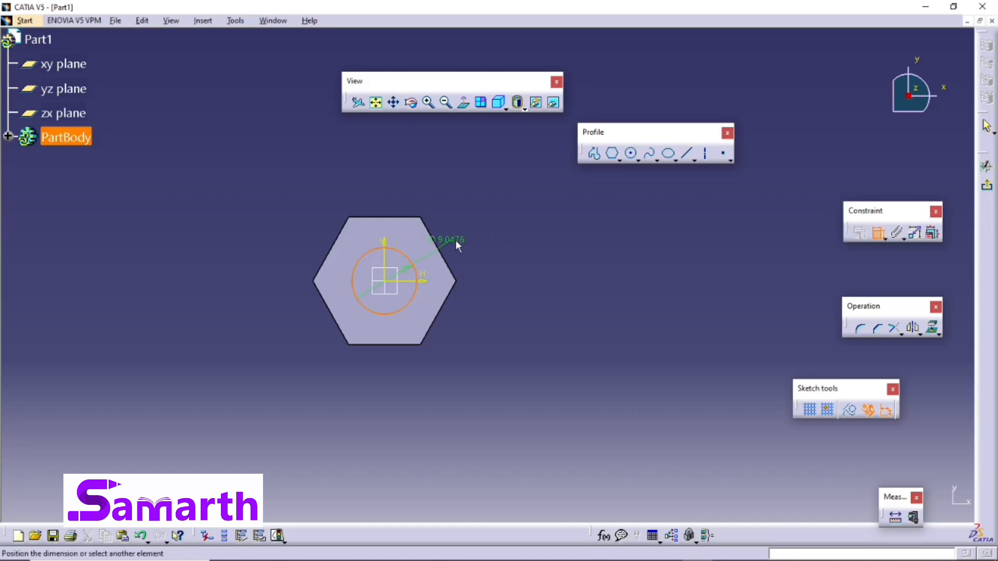
pyautogui.click(471, 239)
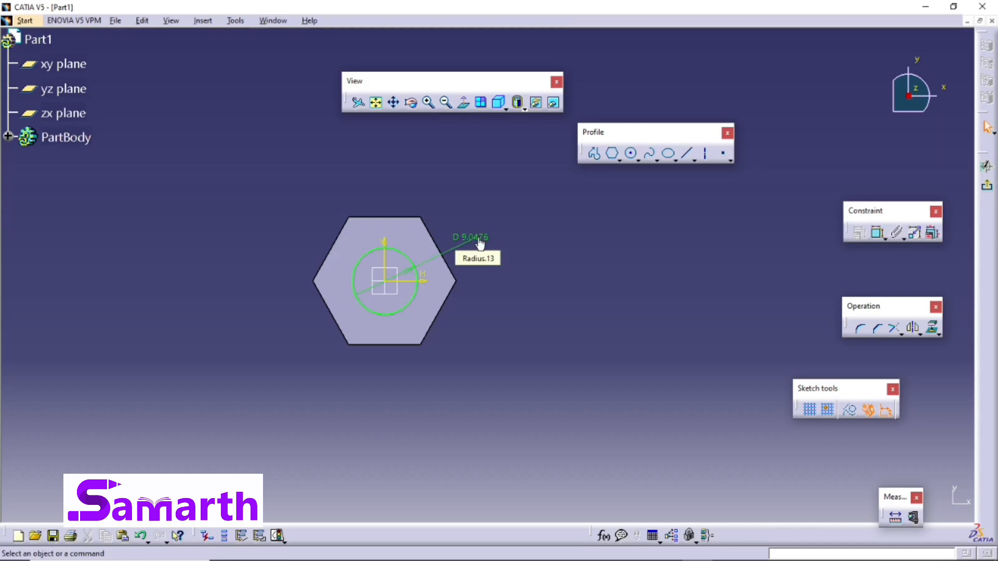
pyautogui.doubleClick(479, 245)
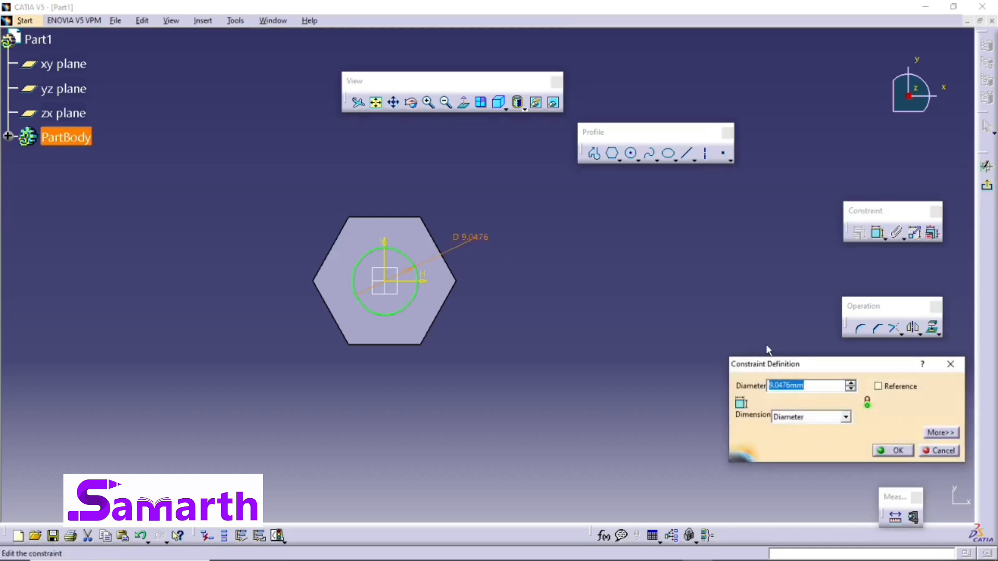
pyautogui.write('10')
pyautogui.press('Return')
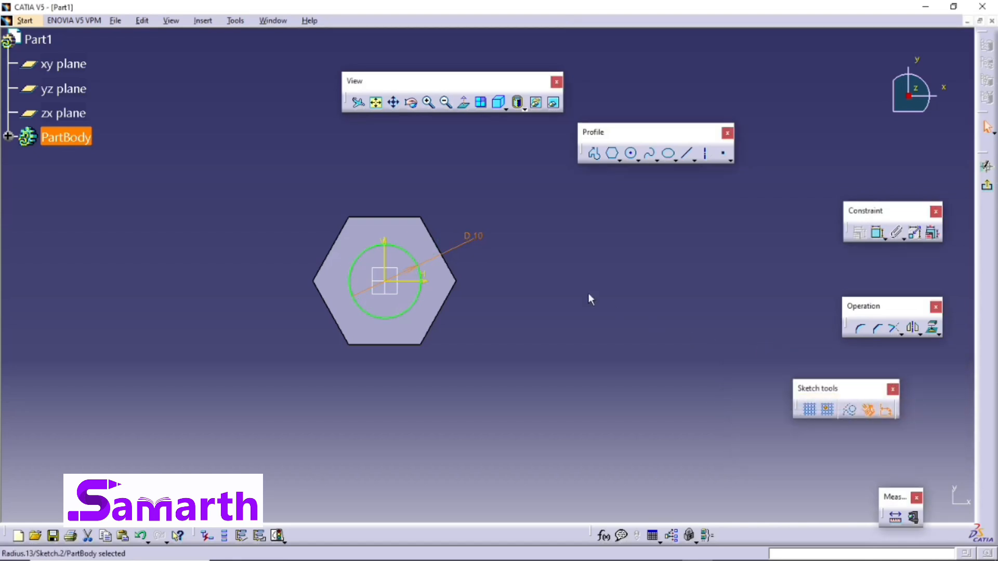
pyautogui.click(590, 295)
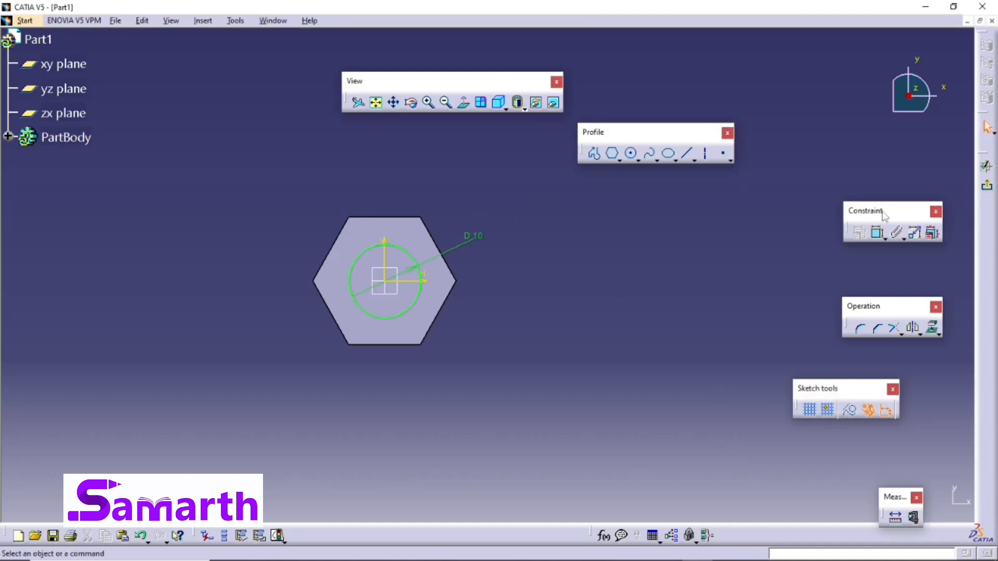
# Exit the sketch and pad the circle 40 mm to form the bolt shank.
pyautogui.click(988, 188)
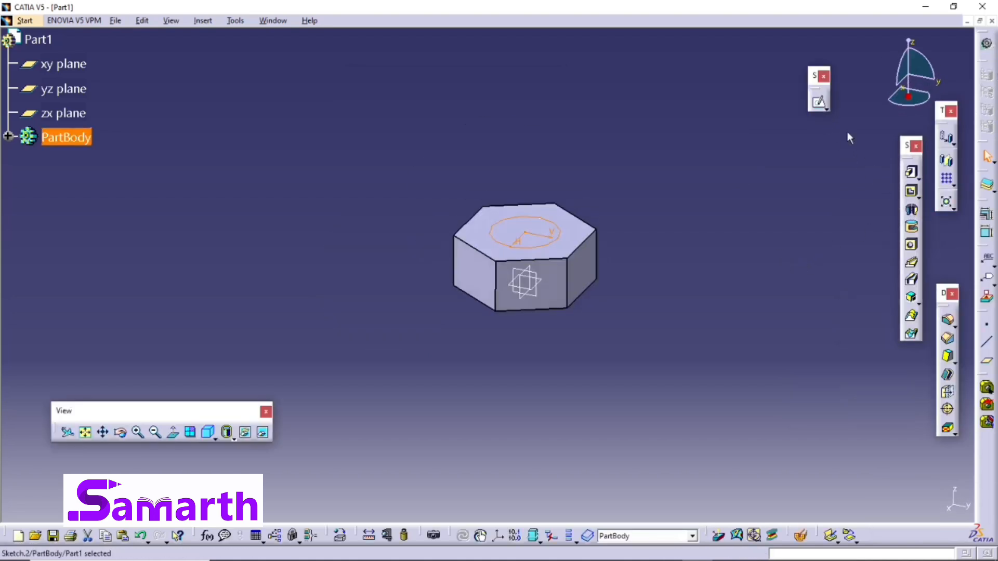
pyautogui.click(912, 174)
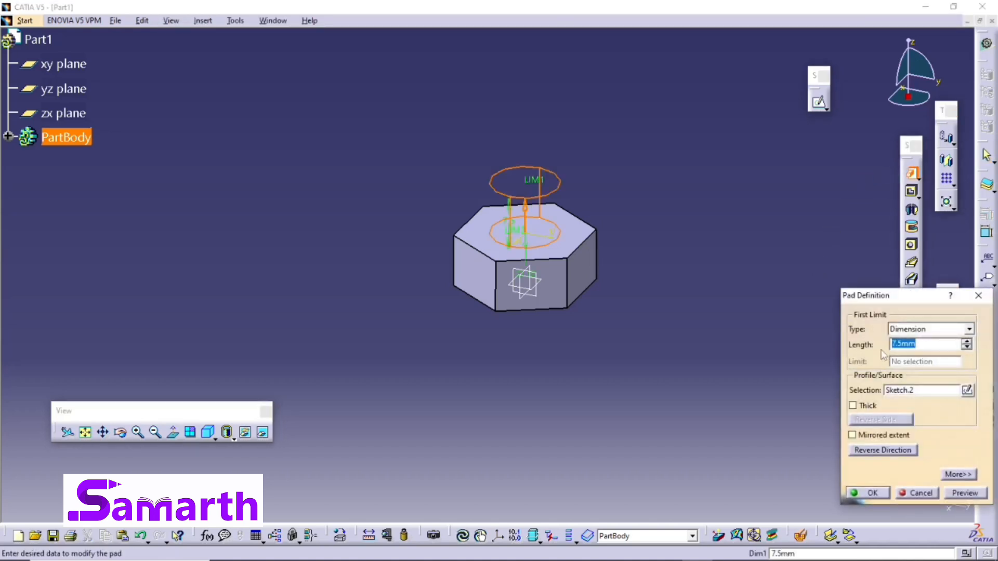
pyautogui.write('40')
pyautogui.press('Return')
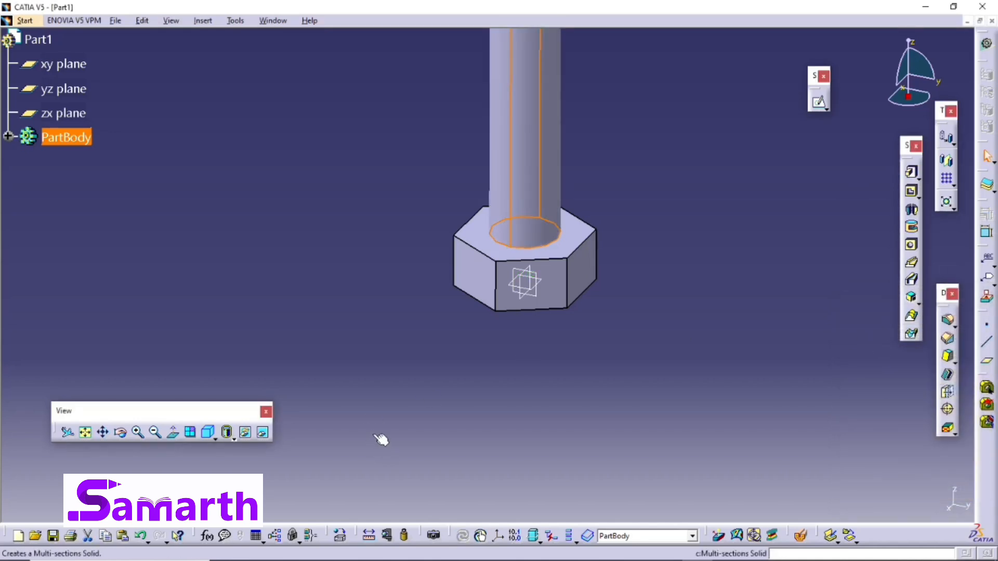
pyautogui.click(87, 433)
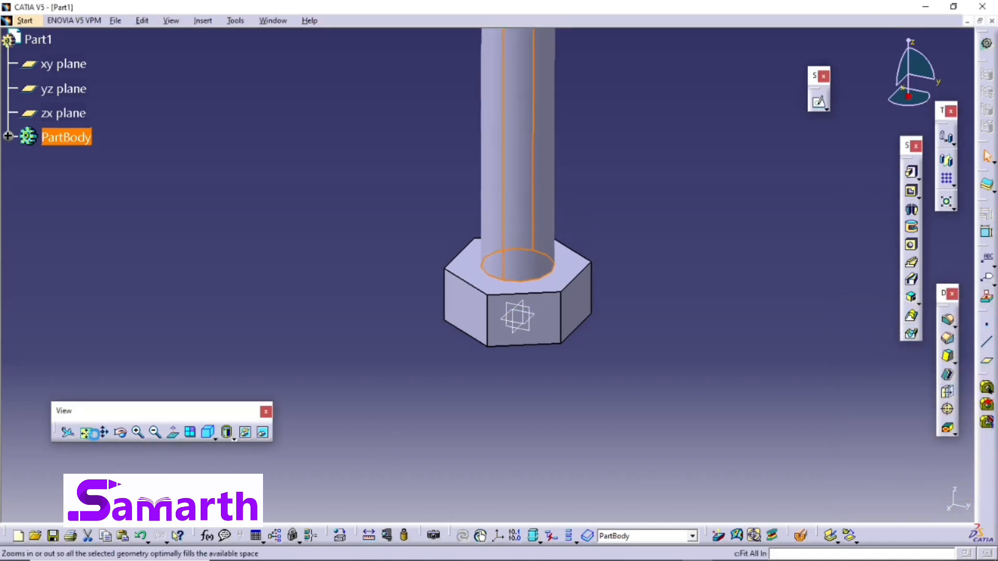
pyautogui.click(759, 292)
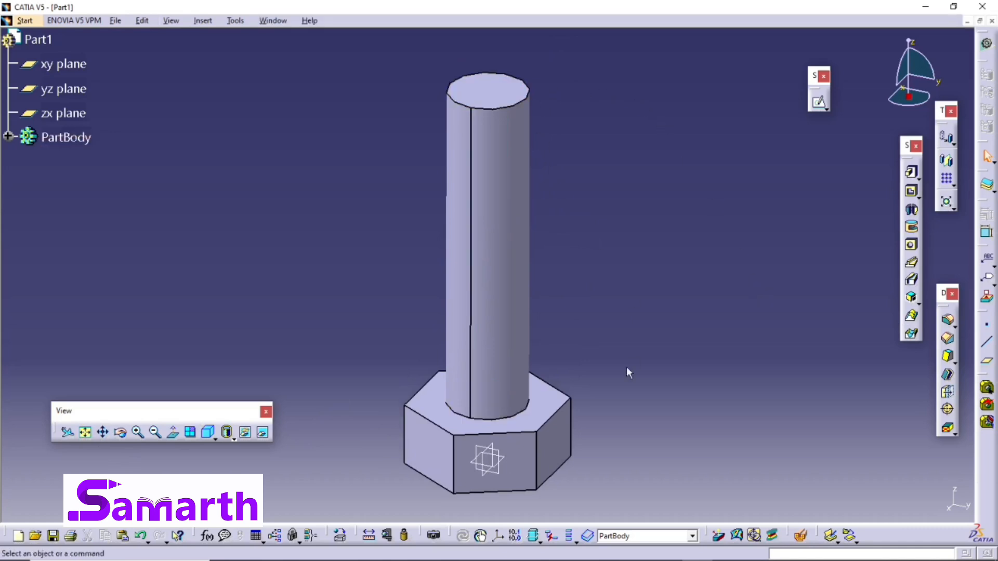
# Open a sketch on the yz plane and draw a small closed triangle beside the head's lower corner, its tip pointing at the head.
pyautogui.moveTo(594, 441); pyautogui.dragTo(436, 15, button='middle')
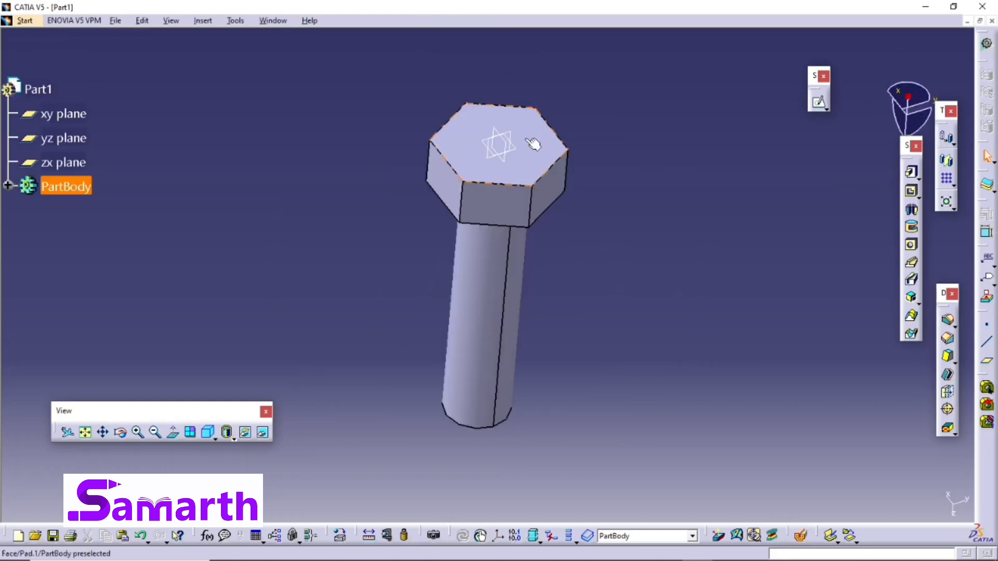
pyautogui.click(516, 135)
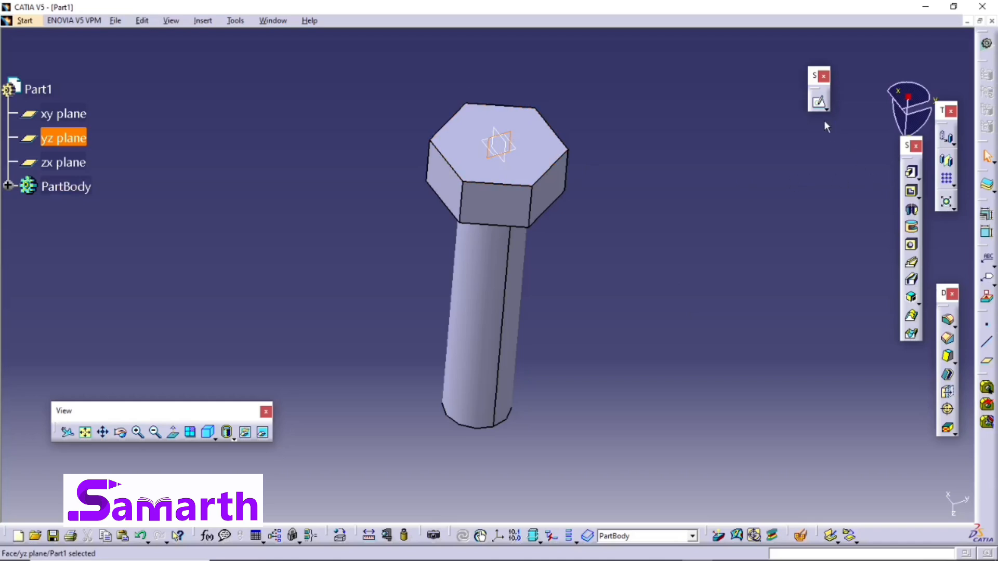
pyautogui.click(818, 102)
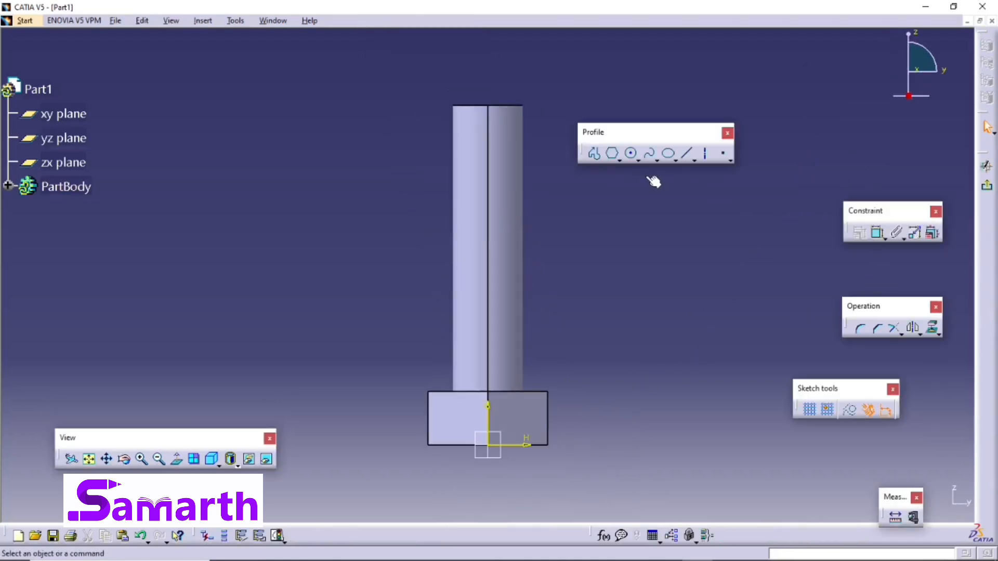
pyautogui.click(594, 153)
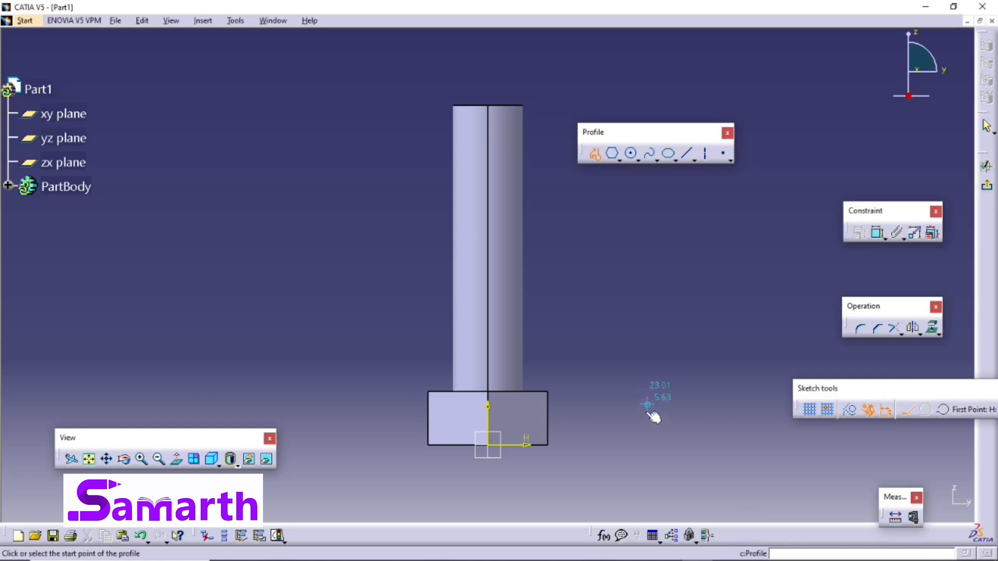
pyautogui.click(584, 442)
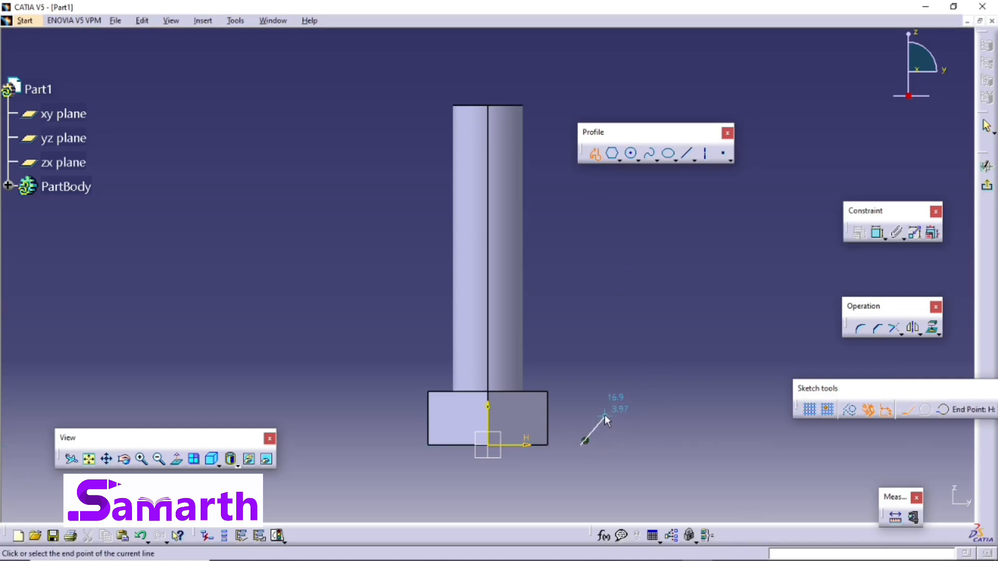
pyautogui.click(599, 420)
pyautogui.click(601, 457)
pyautogui.click(586, 442)
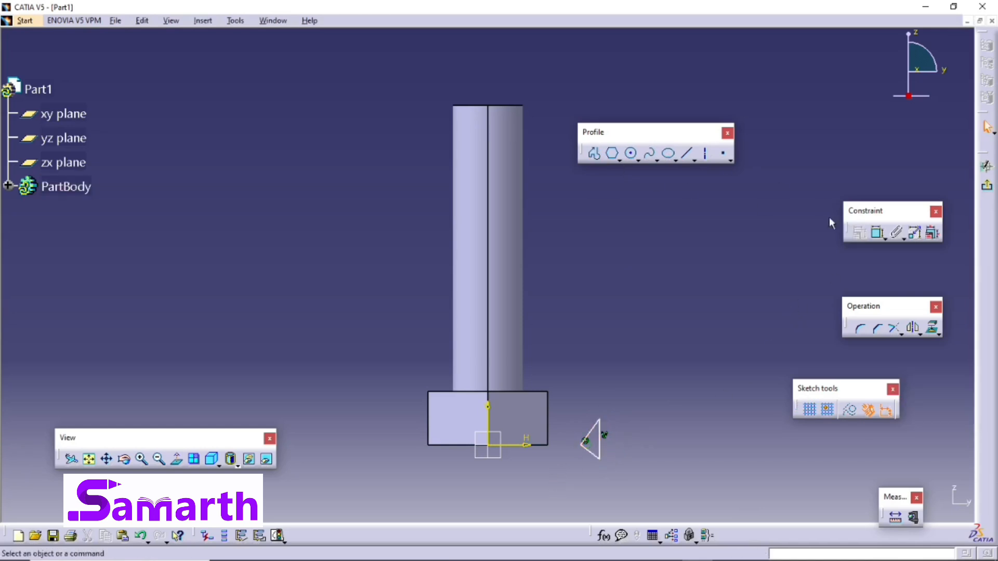
# Make the triangle's tip coincident with the lower outer corner of the bolt head.
pyautogui.click(878, 235)
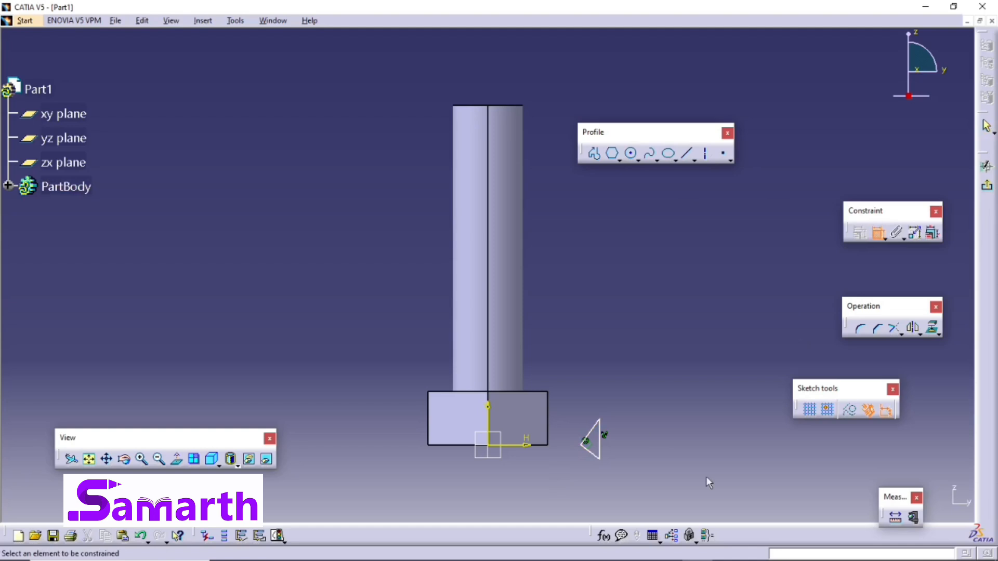
pyautogui.click(552, 447)
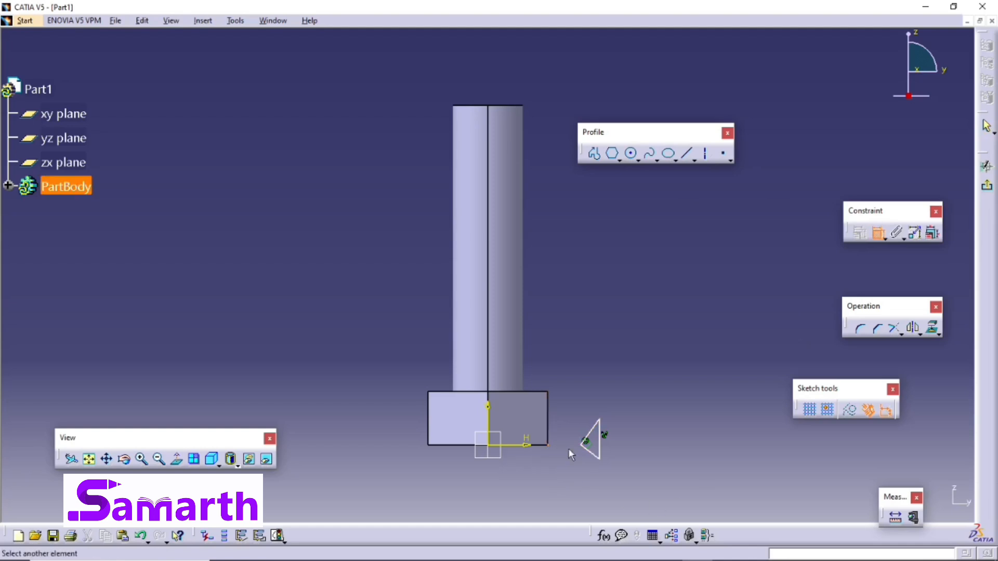
pyautogui.click(586, 442)
pyautogui.rightClick(566, 475)
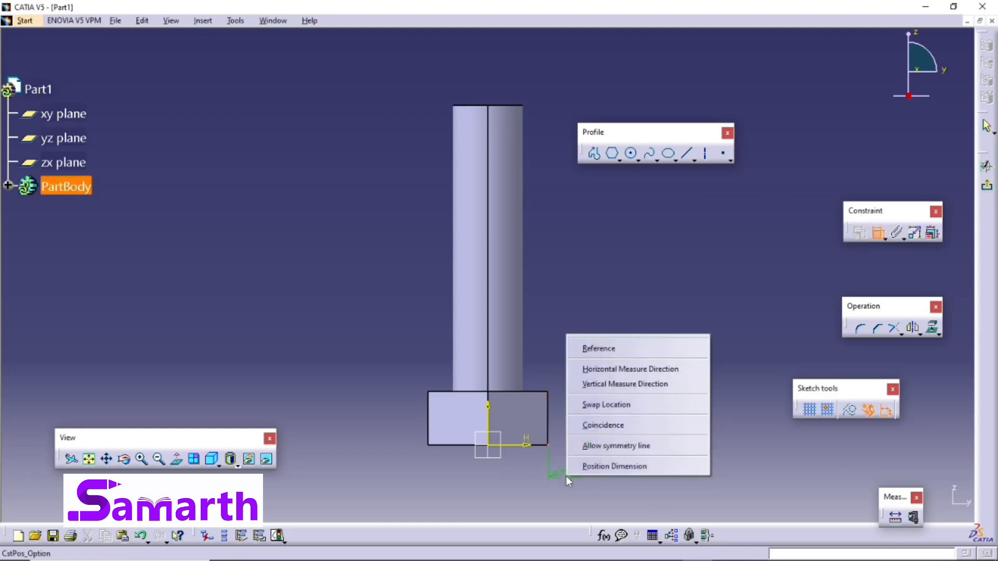
pyautogui.click(608, 426)
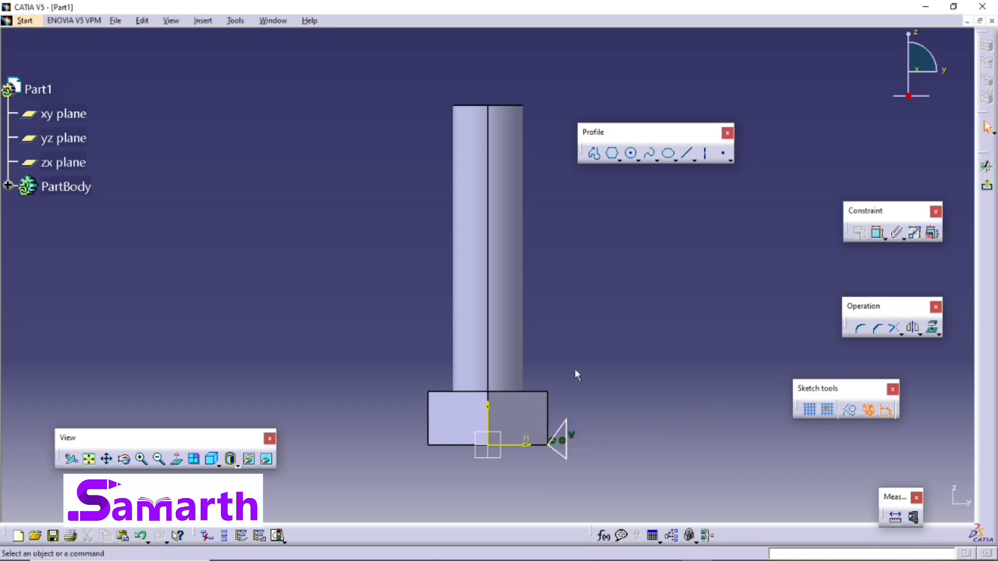
# Dimension the angle between the head's vertical edge and the triangle's upper sloping line and set it to 45 degrees.
pyautogui.click(877, 233)
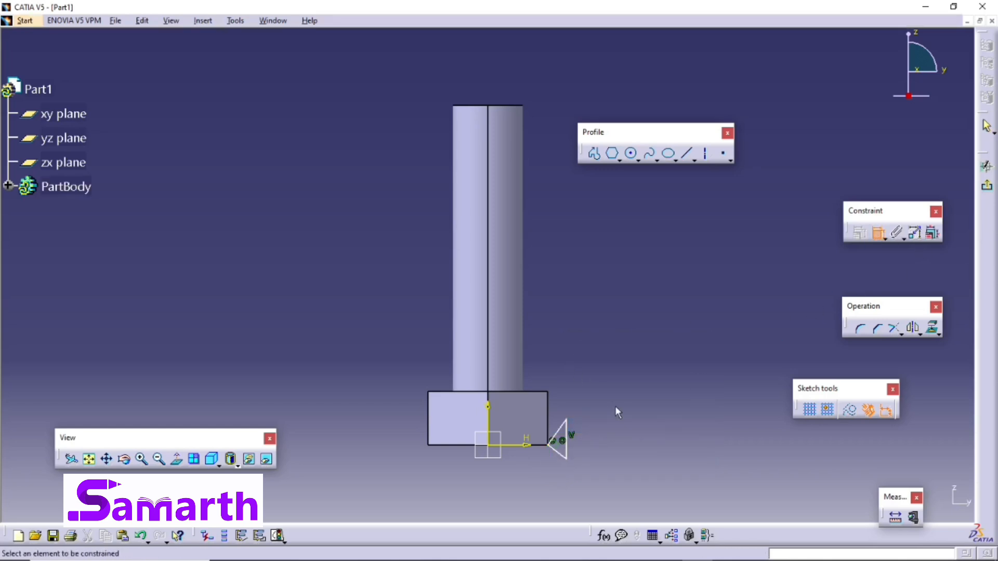
pyautogui.click(549, 424)
pyautogui.click(560, 431)
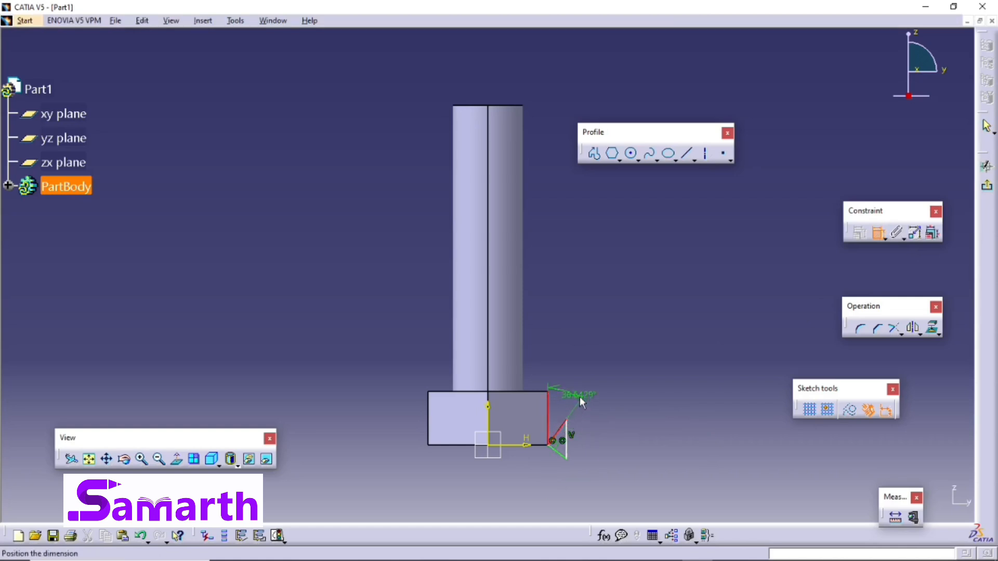
pyautogui.click(575, 392)
pyautogui.doubleClick(576, 394)
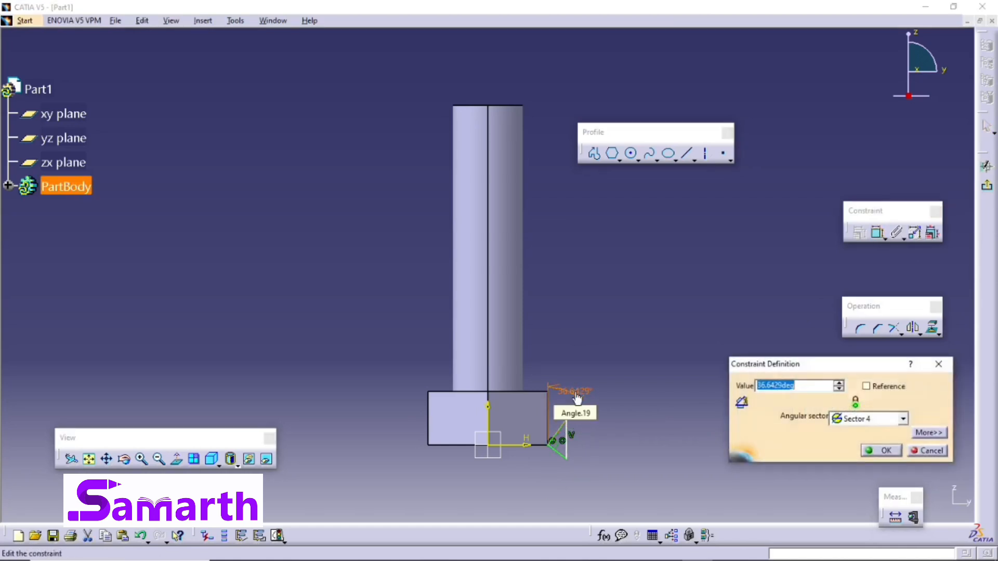
pyautogui.write('45')
pyautogui.press('Return')
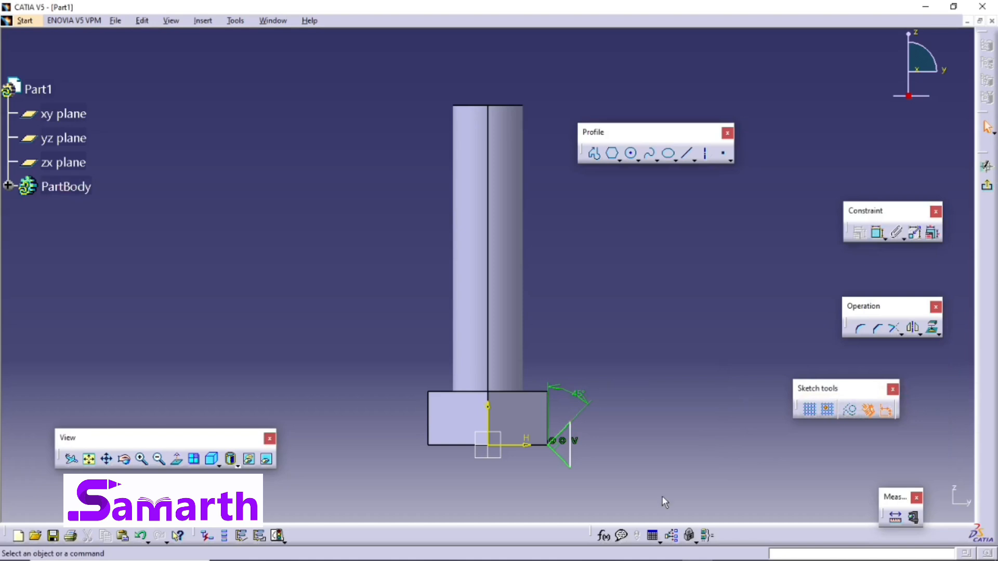
# Exit the sketch and start a Slot with the triangle as profile, using Pulling direction control along the shank's axis.
pyautogui.click(988, 188)
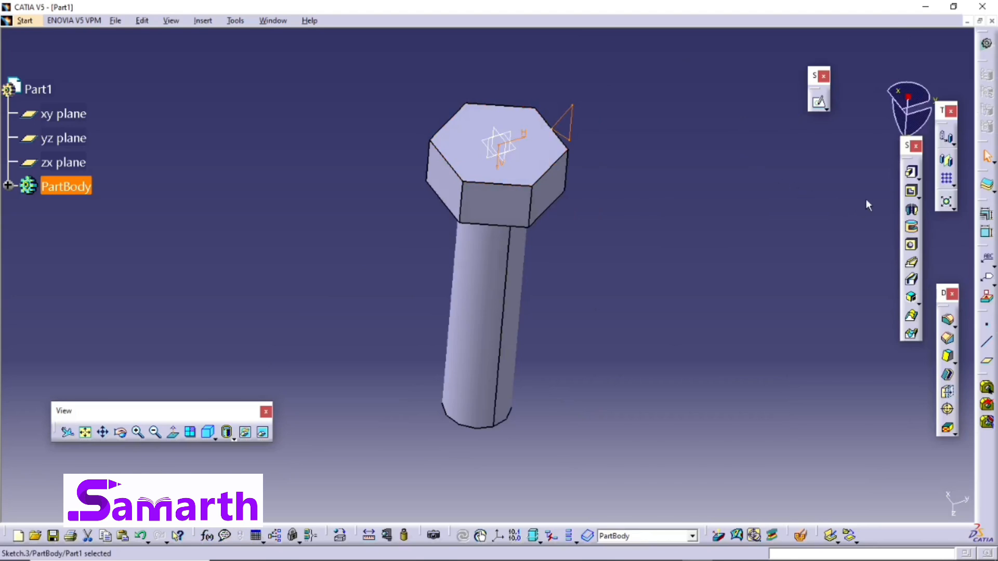
pyautogui.click(912, 281)
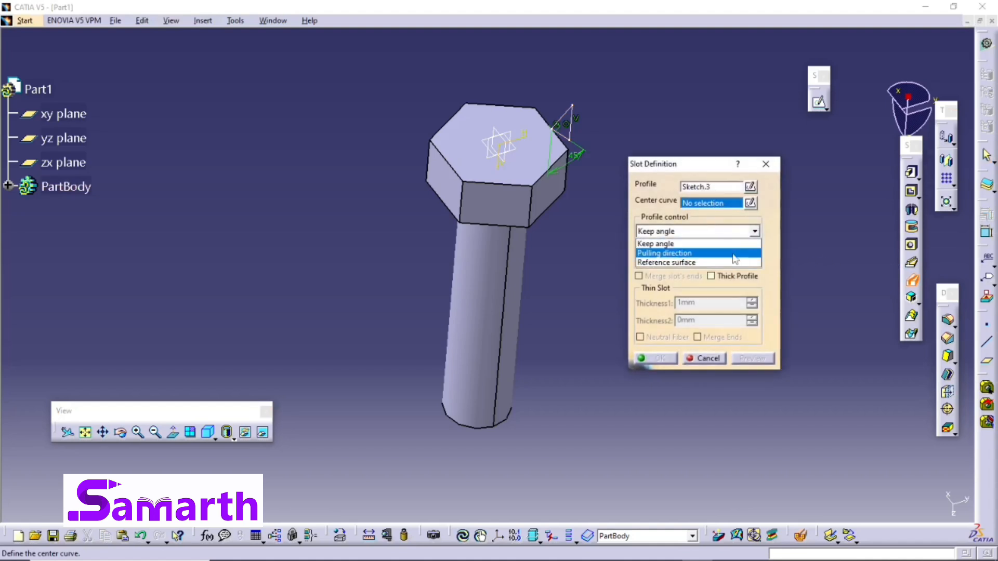
pyautogui.click(734, 258)
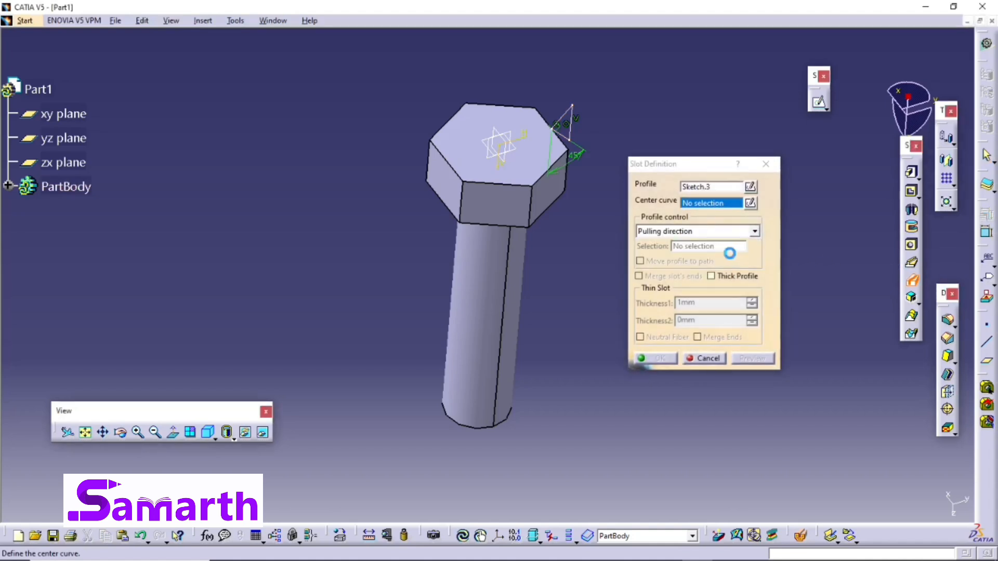
pyautogui.click(492, 301)
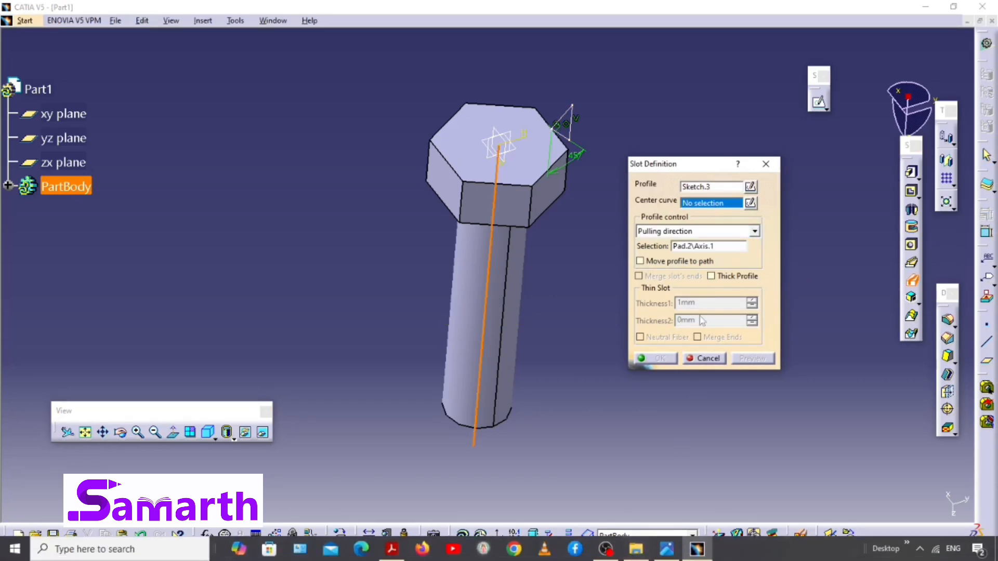
# Create a center curve sketch for the slot on the head's end face and draw an origin-centred circle about 14.8 mm in diameter.
pyautogui.rightClick(714, 207)
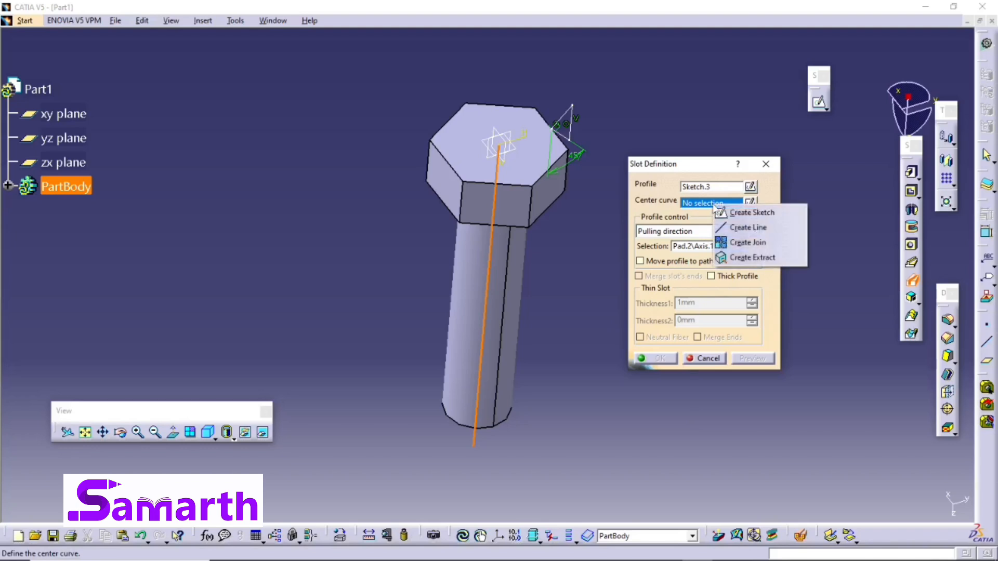
pyautogui.click(728, 214)
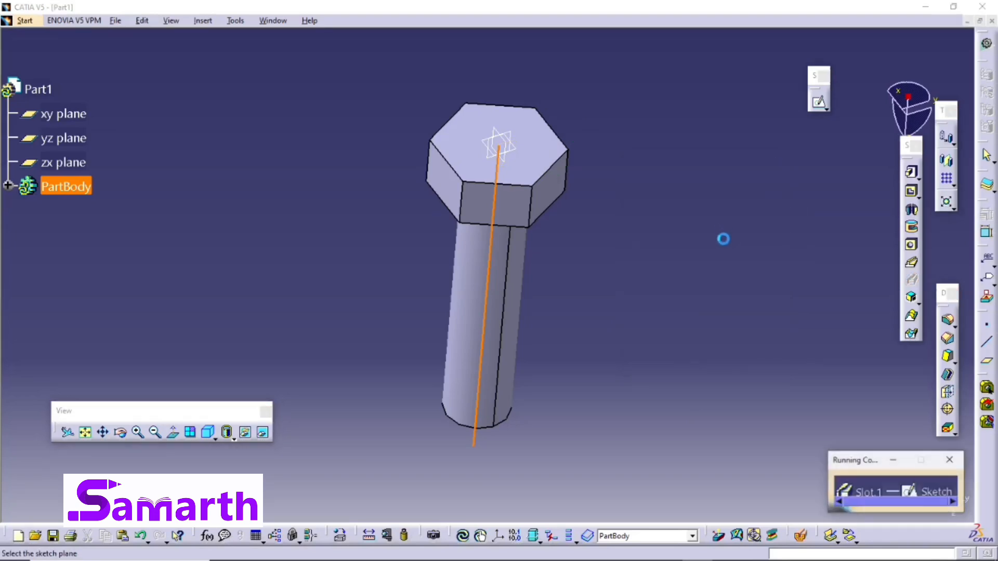
pyautogui.click(557, 151)
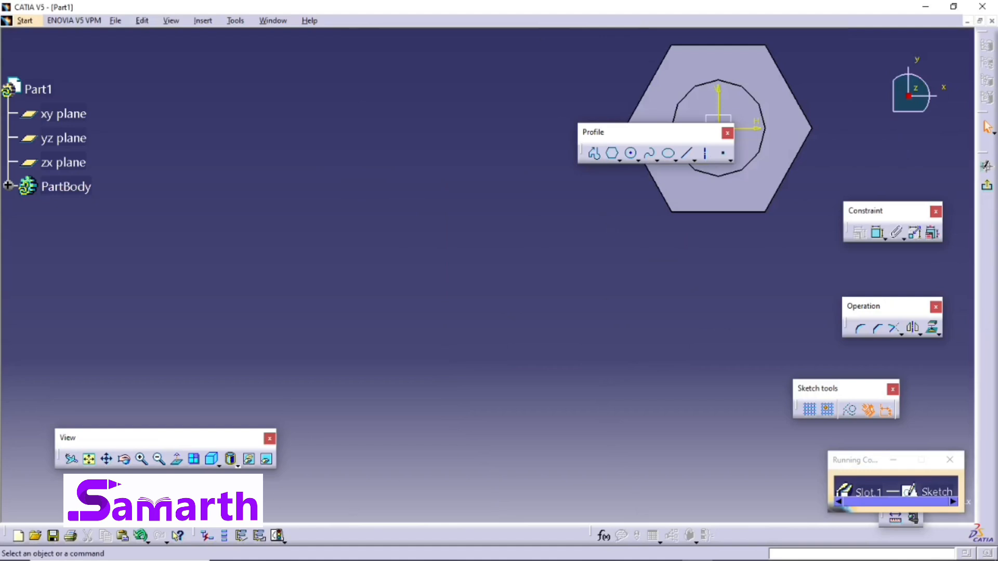
pyautogui.click(89, 459)
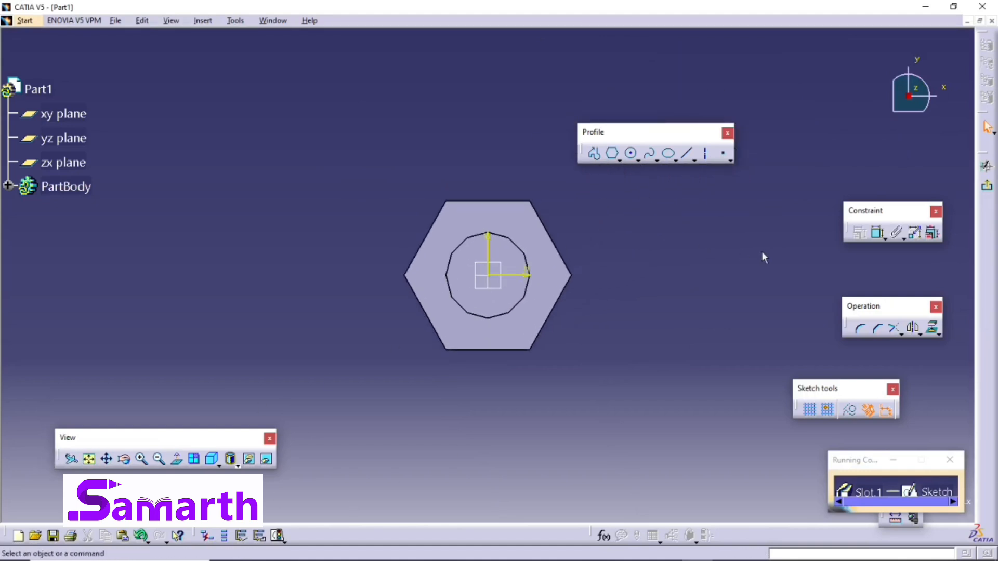
pyautogui.click(631, 153)
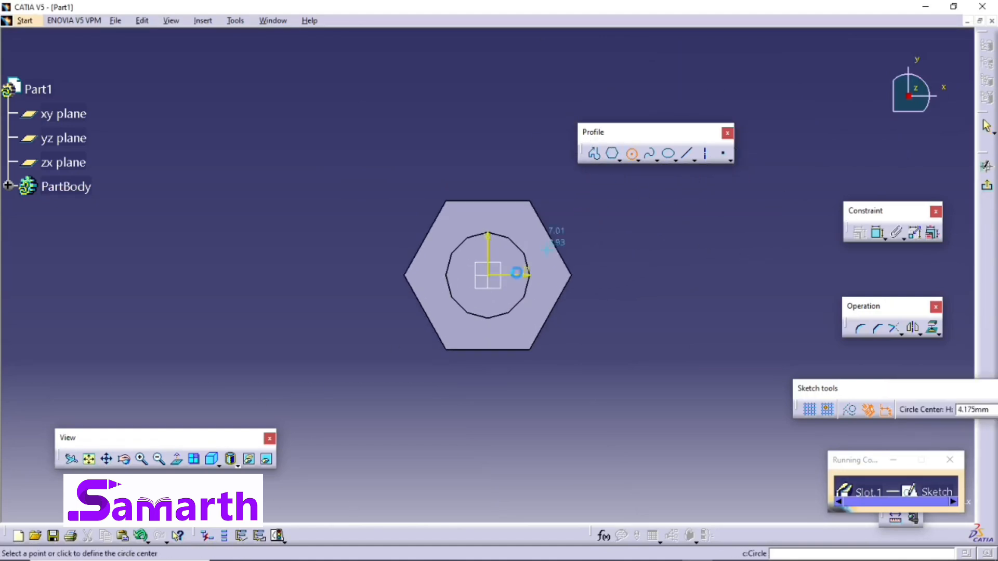
pyautogui.click(487, 275)
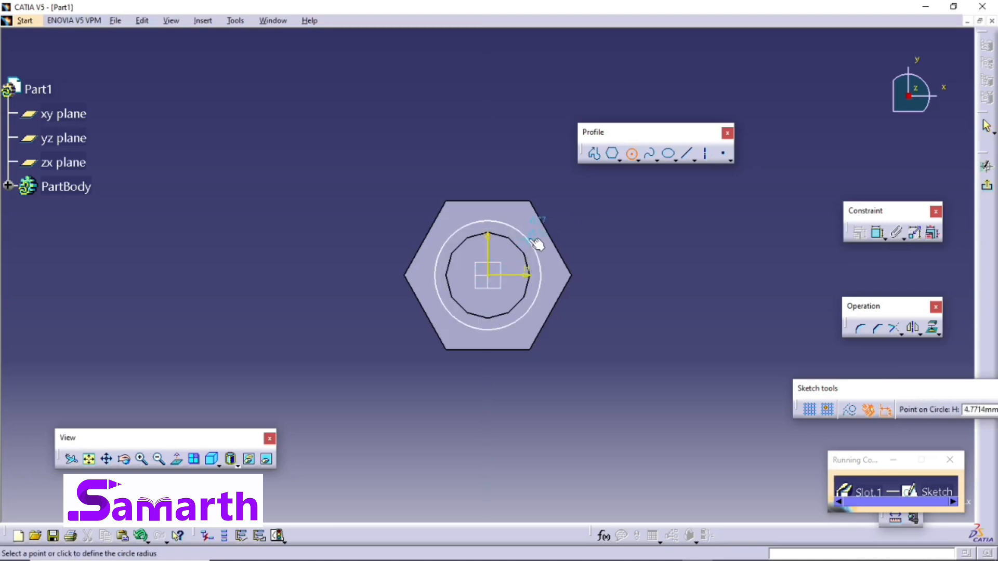
pyautogui.click(537, 238)
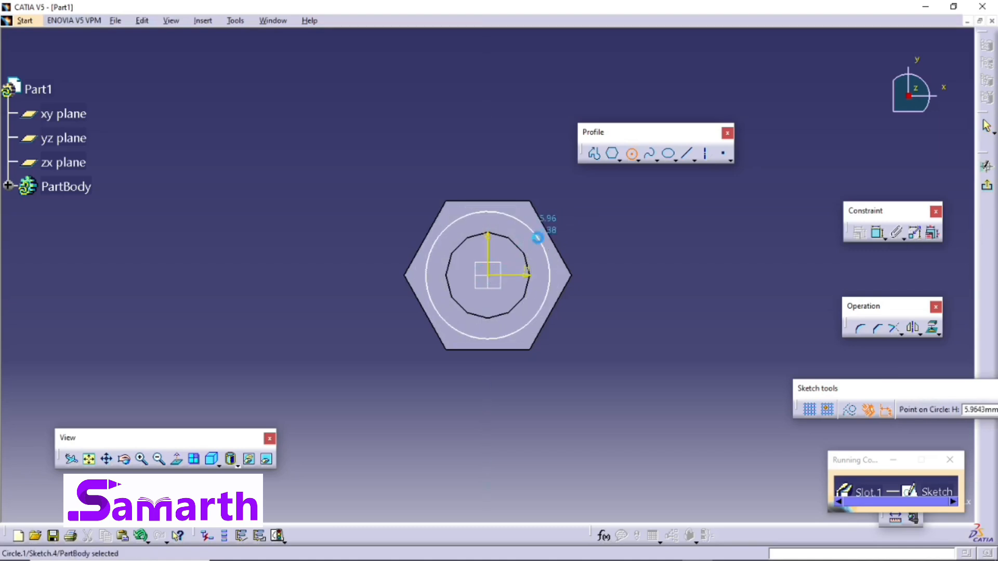
# Dimension the offset between the circle and one hexagon side and set it to 0 mm.
pyautogui.click(878, 235)
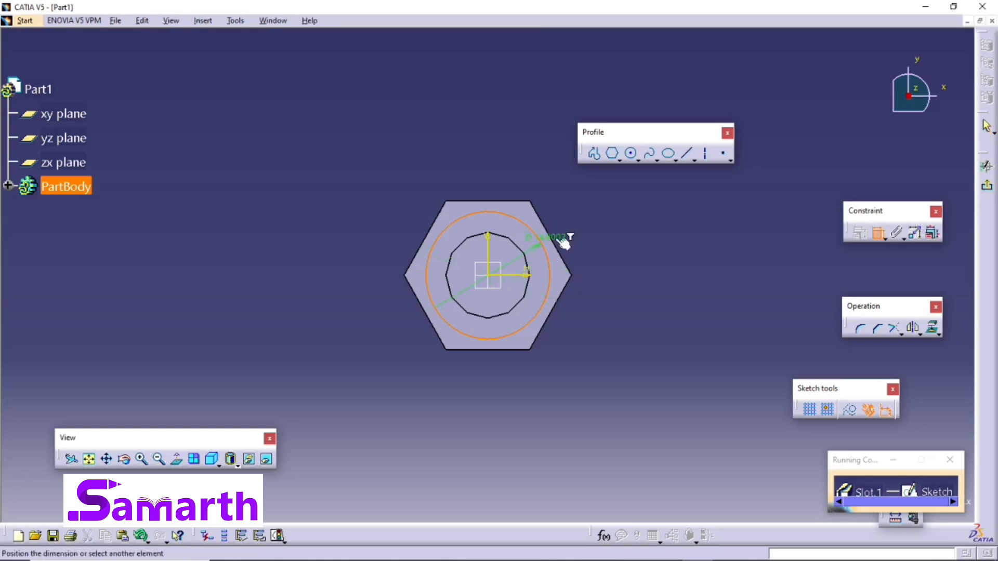
pyautogui.click(564, 260)
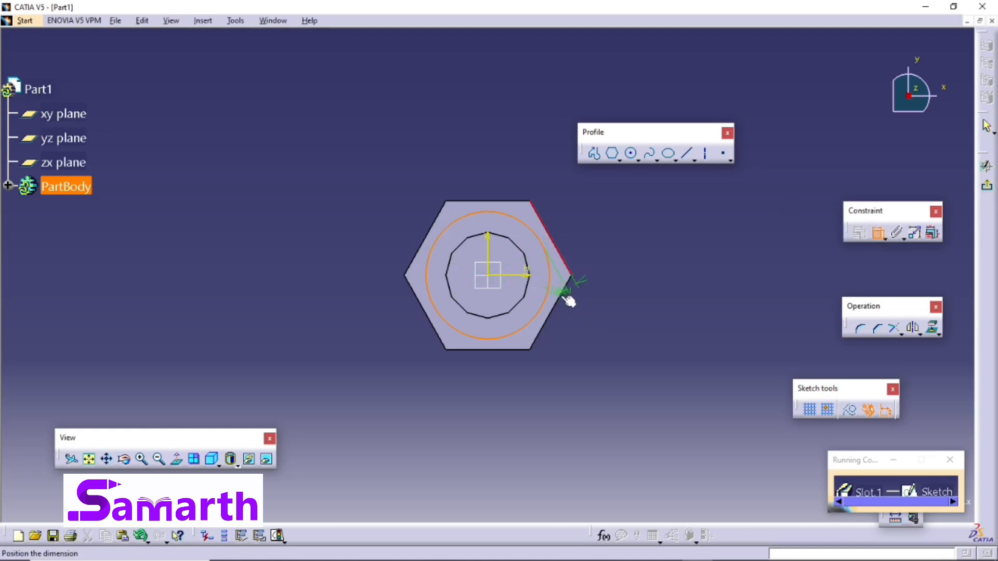
pyautogui.click(589, 315)
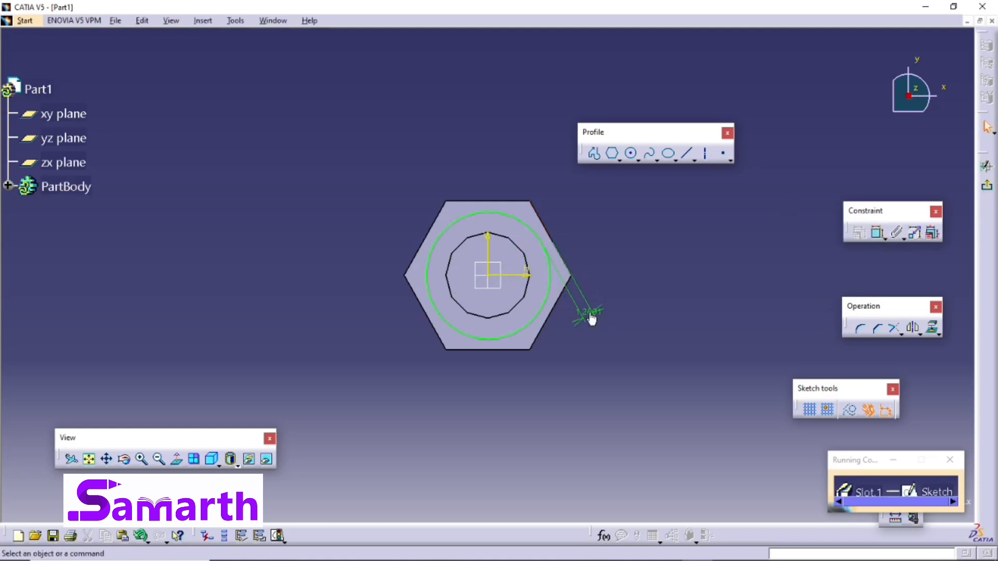
pyautogui.doubleClick(590, 314)
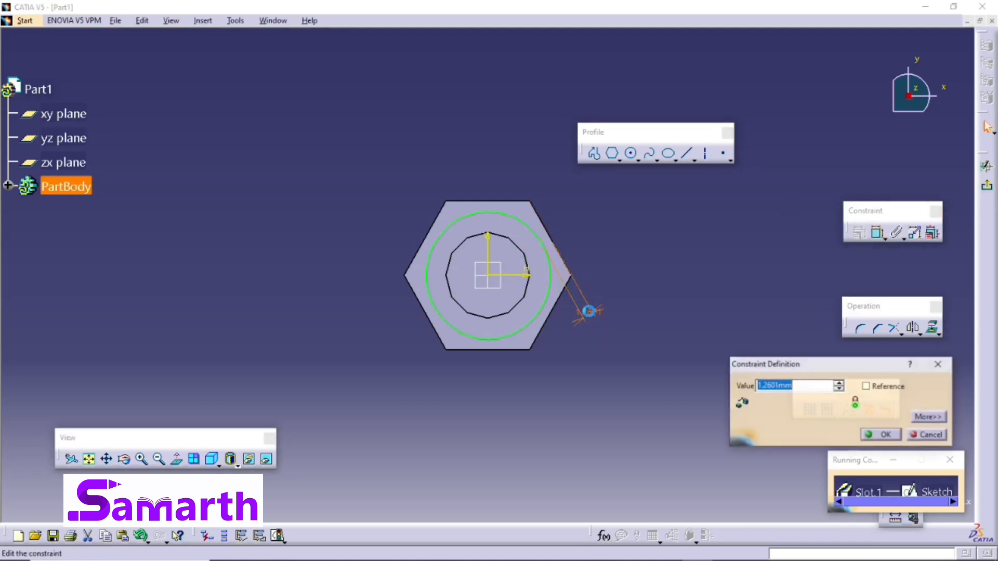
pyautogui.write('0')
pyautogui.press('Return')
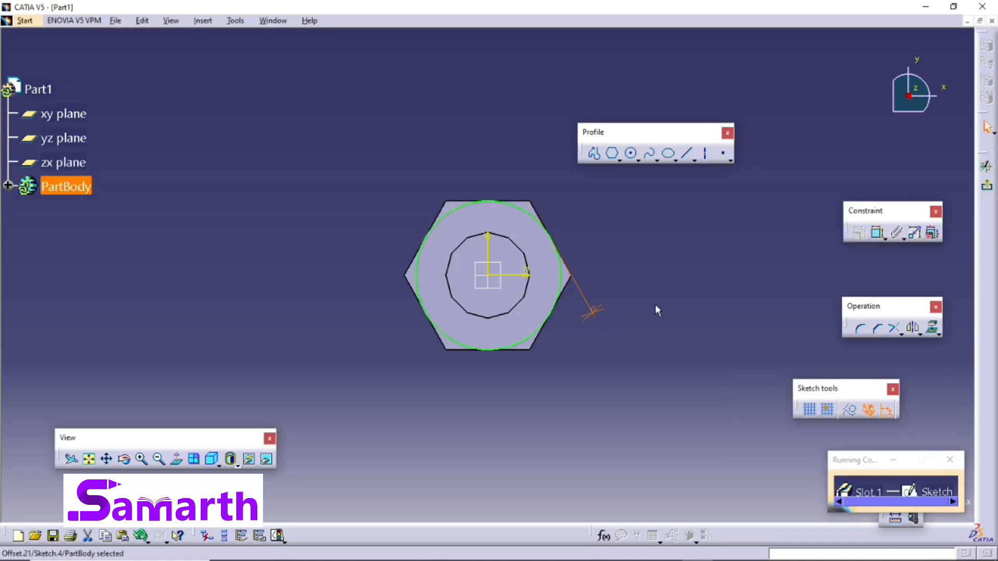
pyautogui.click(653, 303)
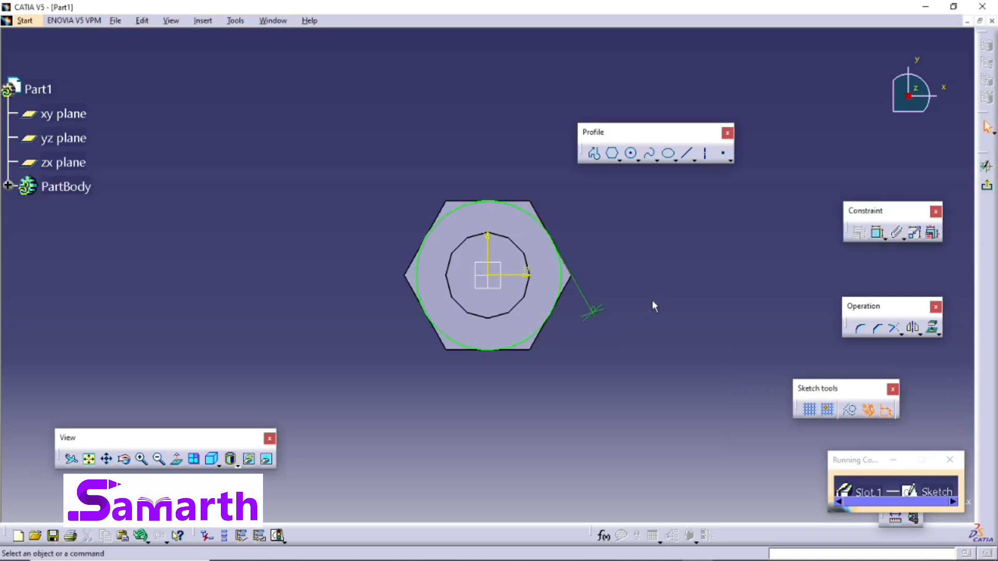
# Exit the sketch, preview and create the slot around the bolt head's end face, and dismiss the warnings.
pyautogui.click(989, 188)
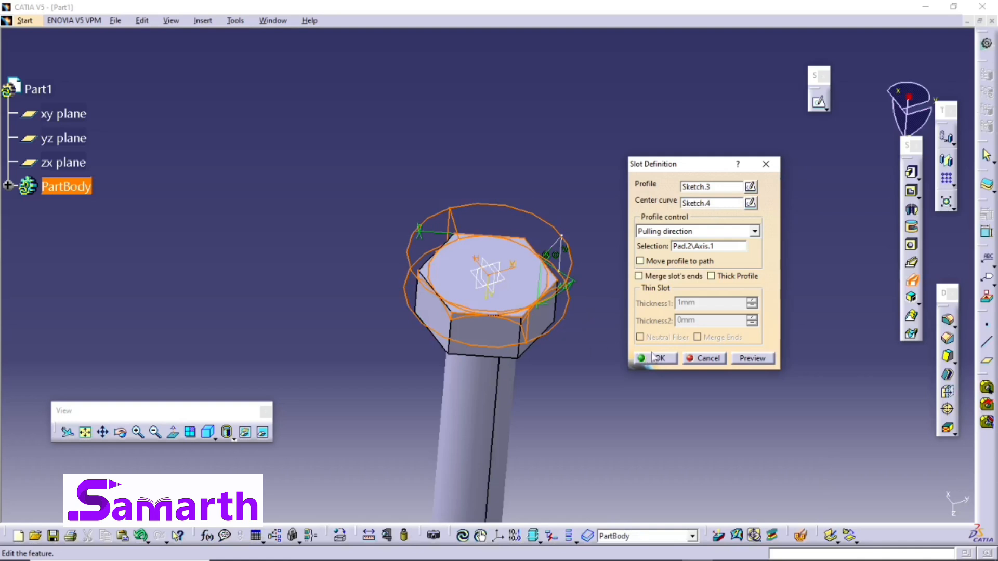
pyautogui.click(748, 359)
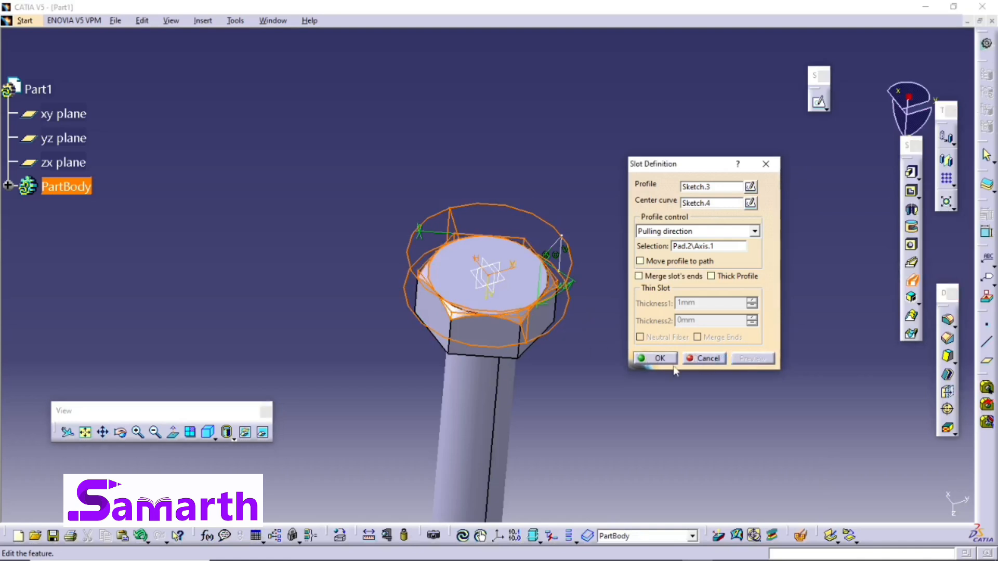
pyautogui.click(642, 361)
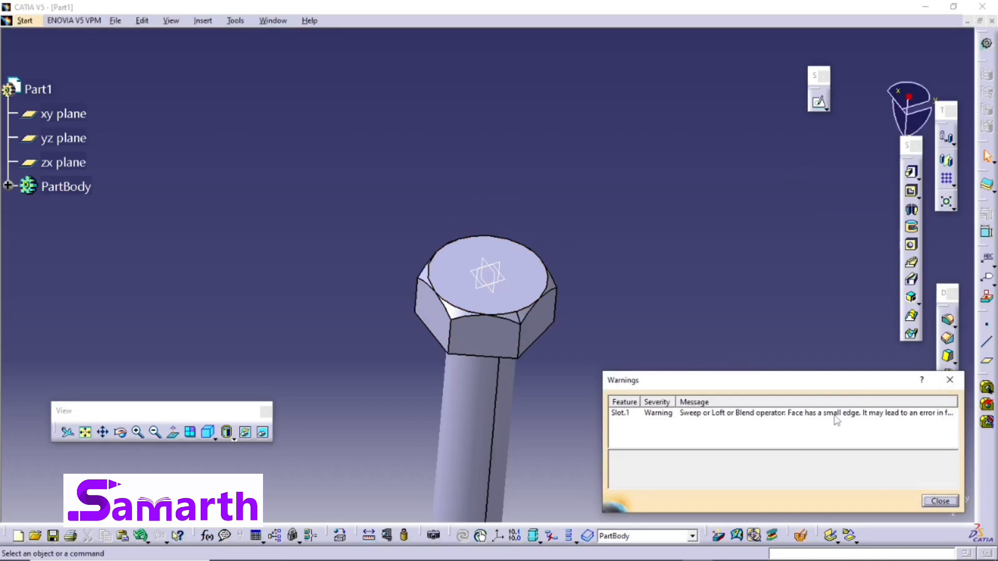
pyautogui.click(941, 502)
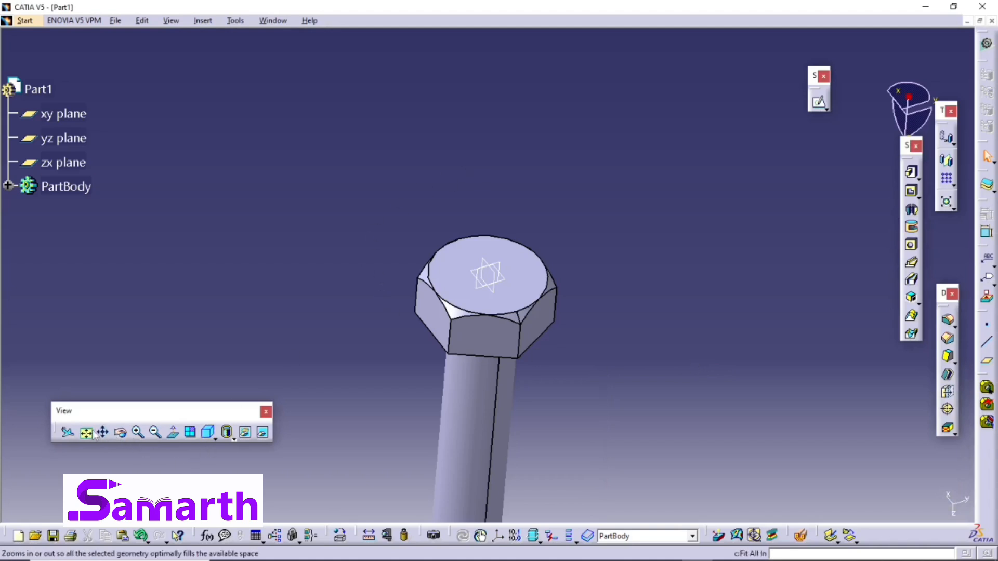
# Switch from Part Design to the Generative Shape Design workbench.
pyautogui.click(86, 432)
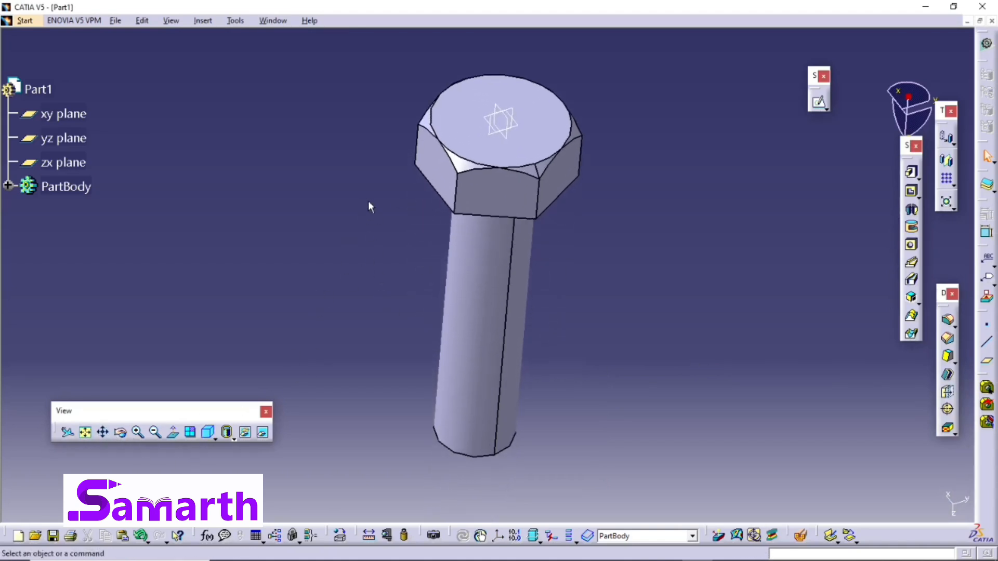
pyautogui.moveTo(339, 108); pyautogui.dragTo(434, 255, button='middle')
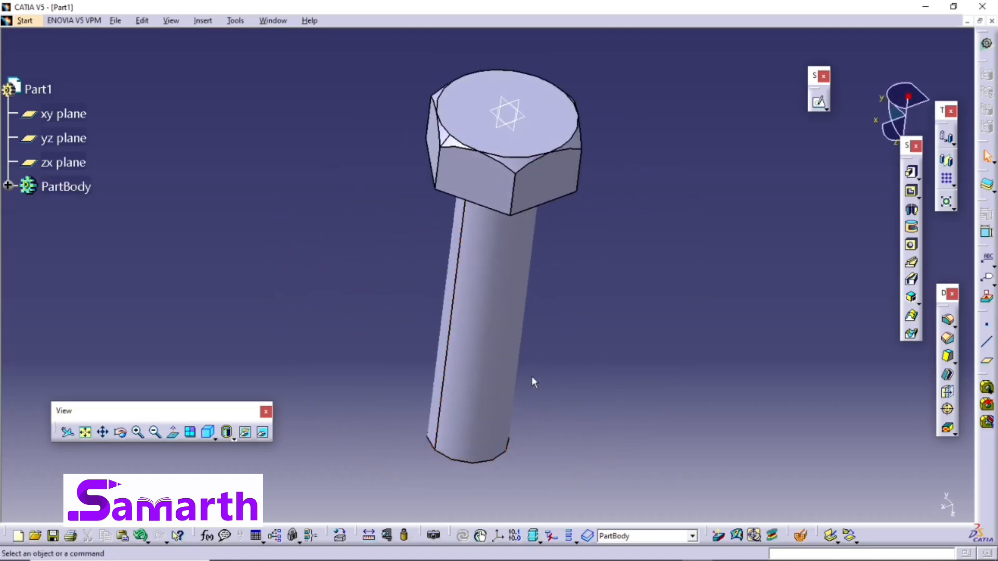
pyautogui.click(32, 22)
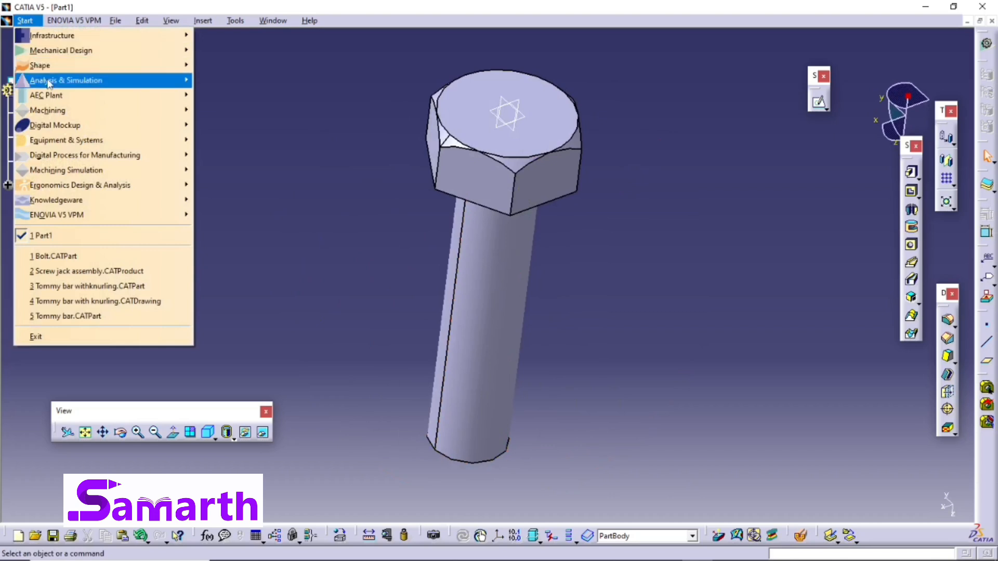
pyautogui.moveTo(144, 71)
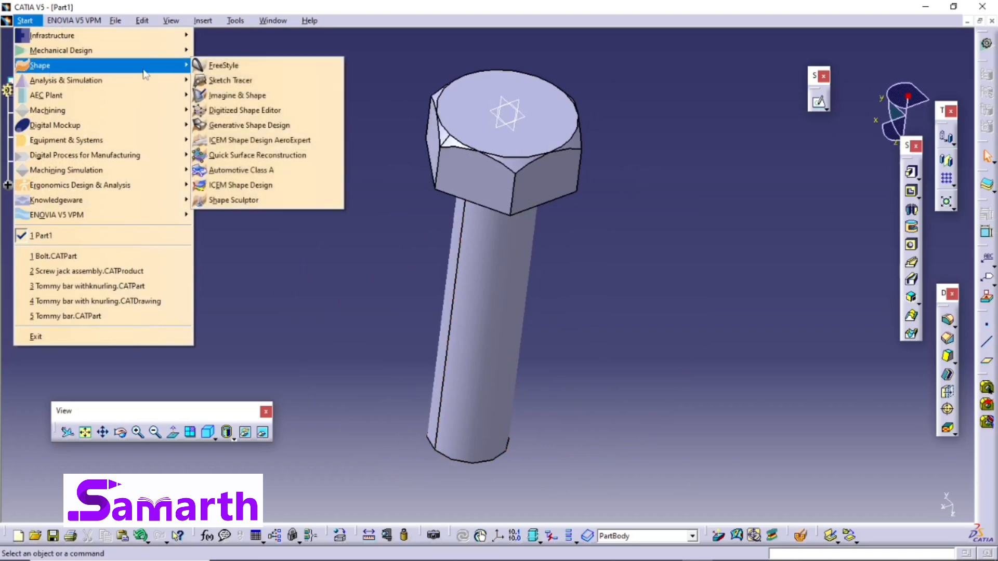
pyautogui.click(250, 125)
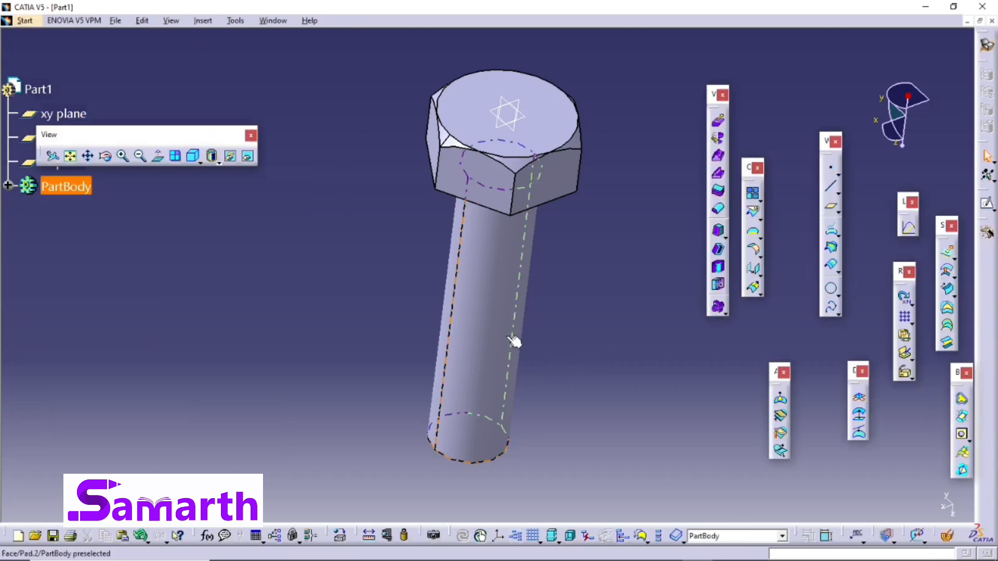
# Start a Helix curve and create its starting point as a point on the circular edge of the shank's free end.
pyautogui.click(838, 314)
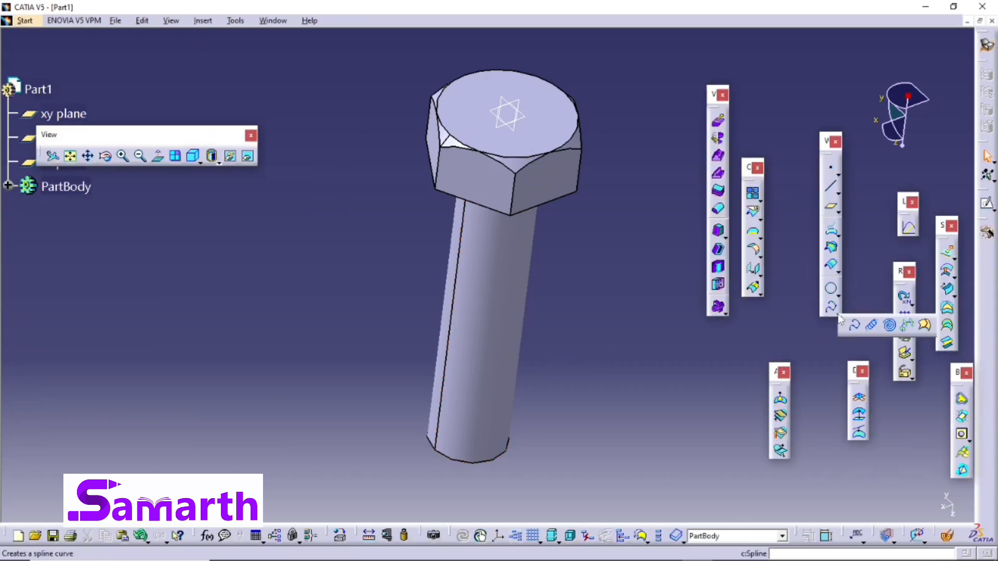
pyautogui.click(872, 325)
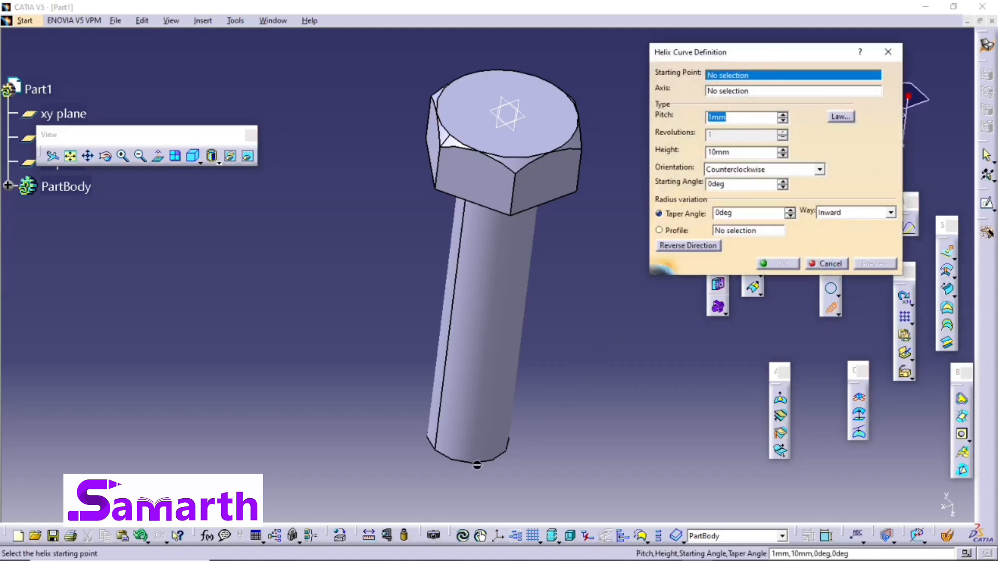
pyautogui.rightClick(762, 76)
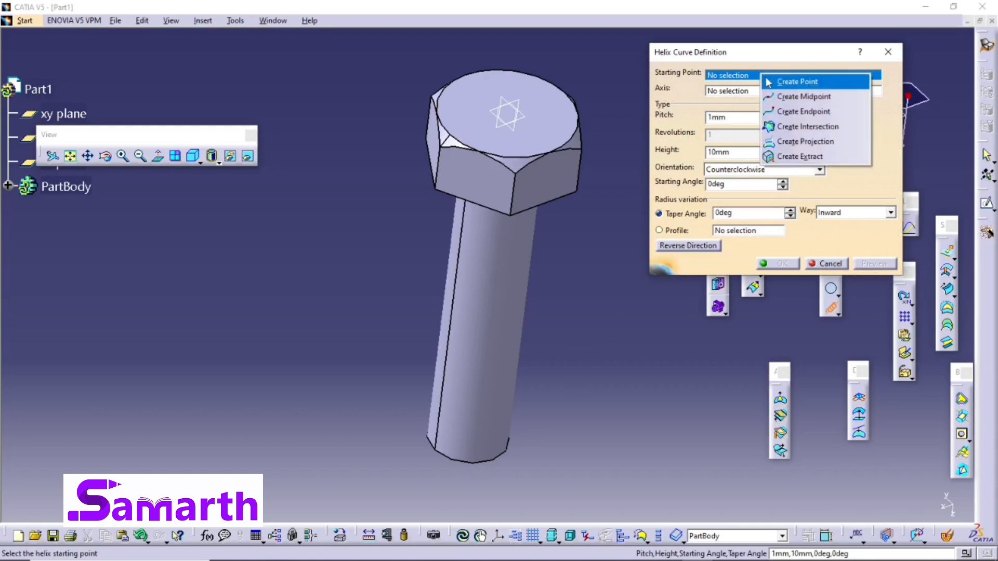
pyautogui.click(768, 82)
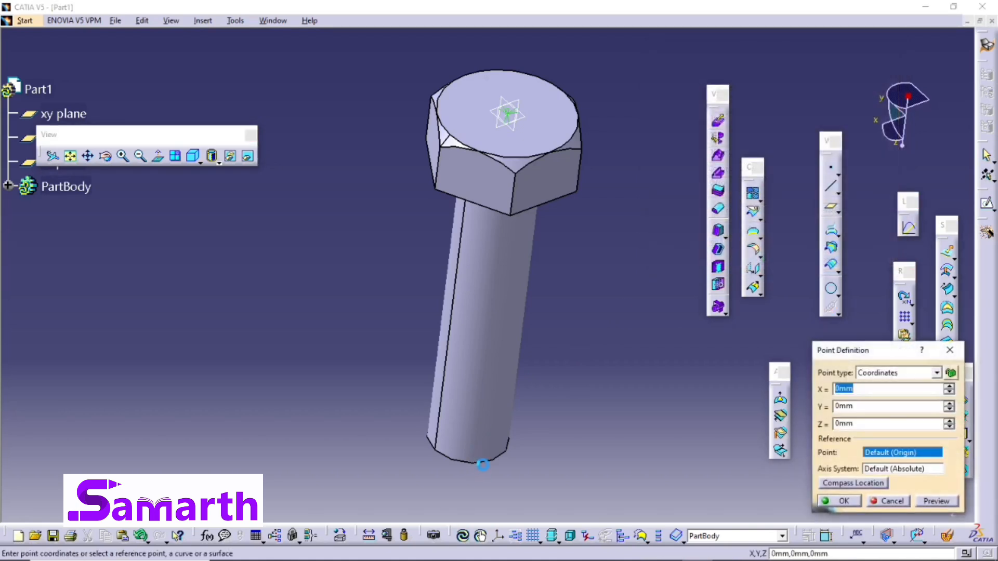
pyautogui.click(483, 462)
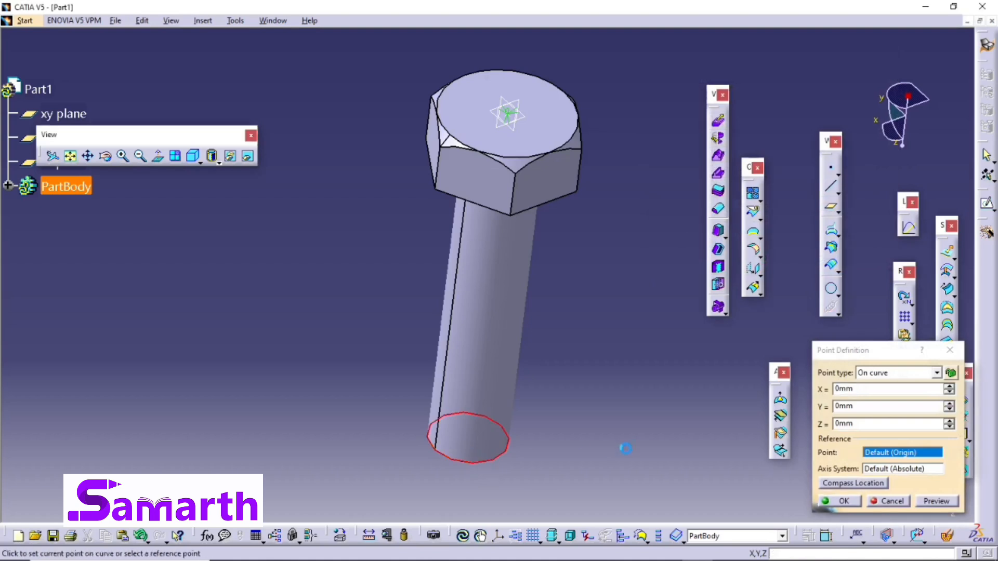
pyautogui.click(849, 500)
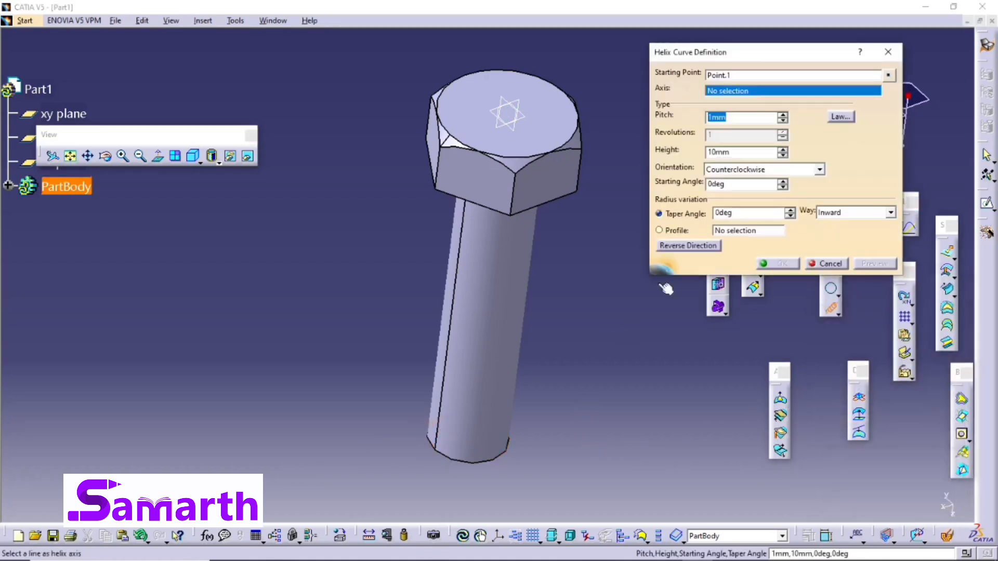
# Set the Z axis as the helix axis and reverse the helix direction so it runs along the shank toward the head.
pyautogui.rightClick(739, 96)
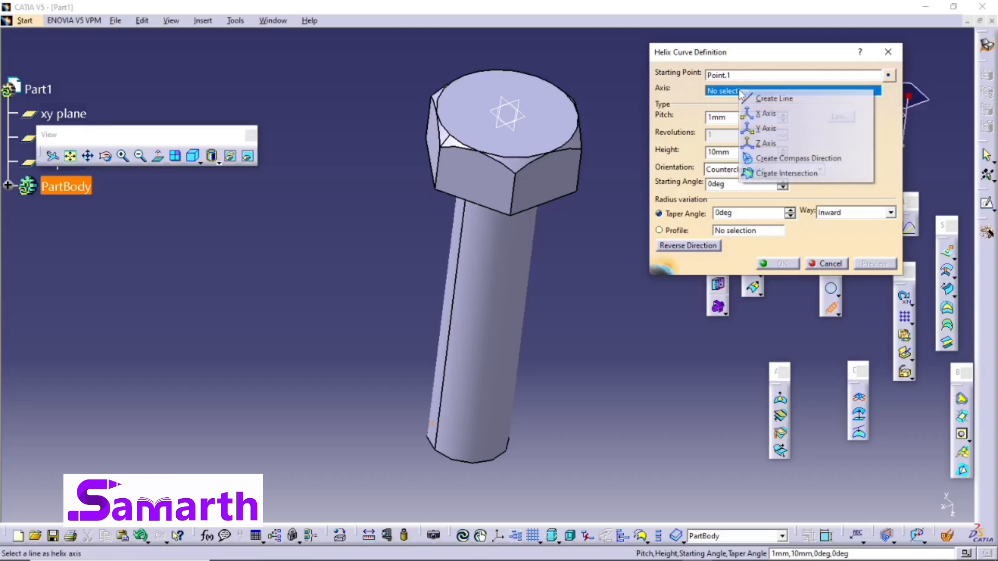
pyautogui.click(762, 144)
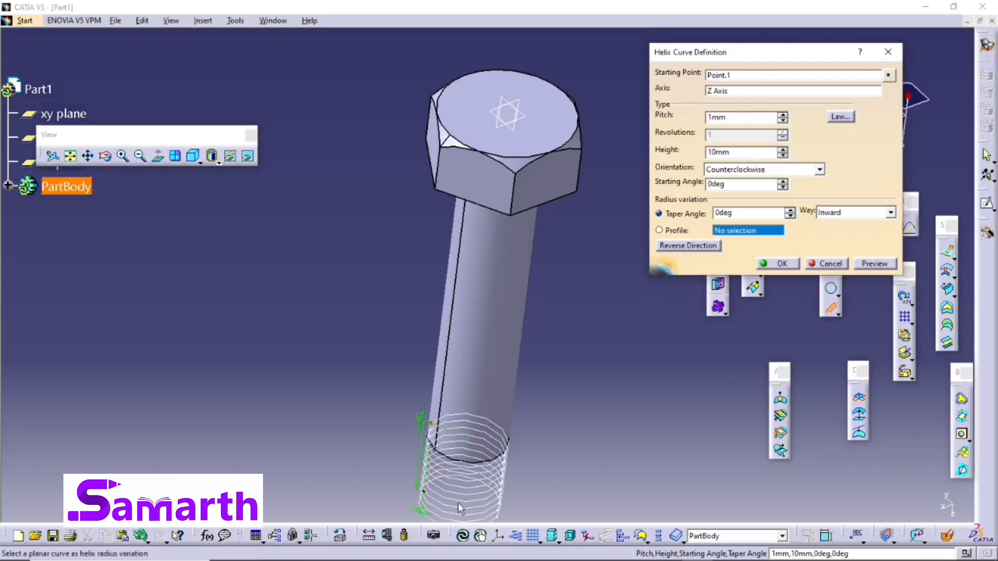
pyautogui.click(712, 246)
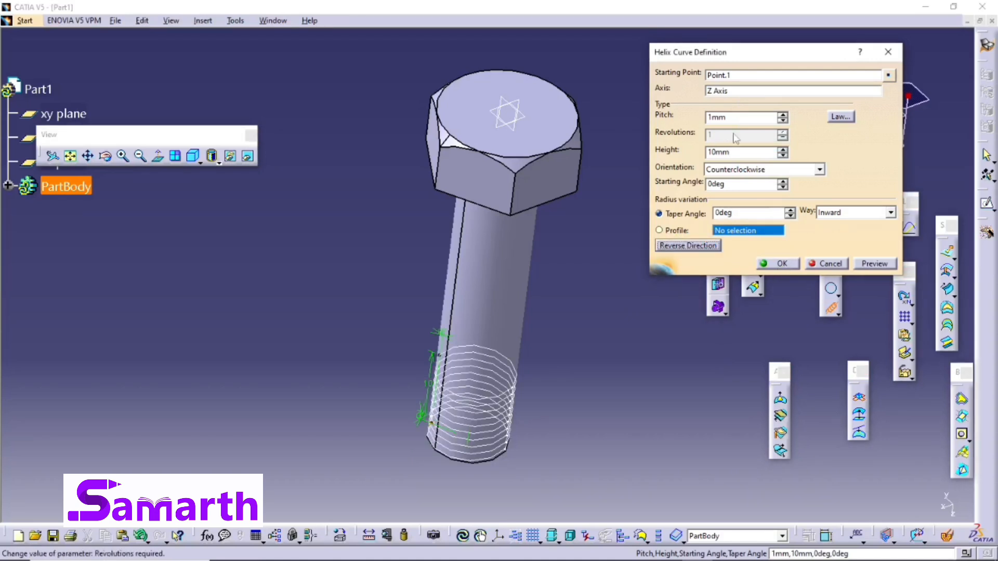
# Set the helix pitch to 1.5 mm and its height to 20 mm, and create the curve.
pyautogui.doubleClick(760, 117)
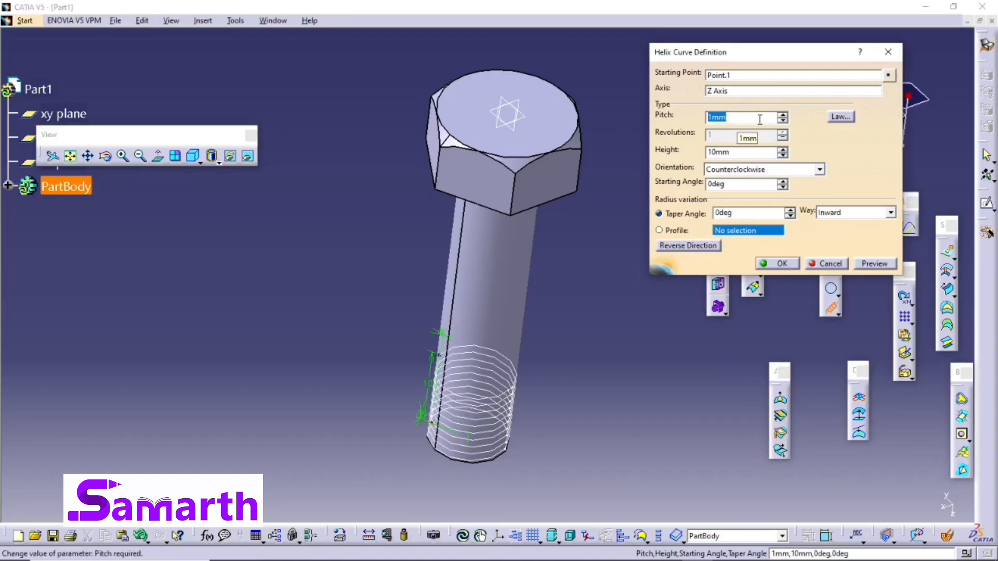
pyautogui.write('1.5')
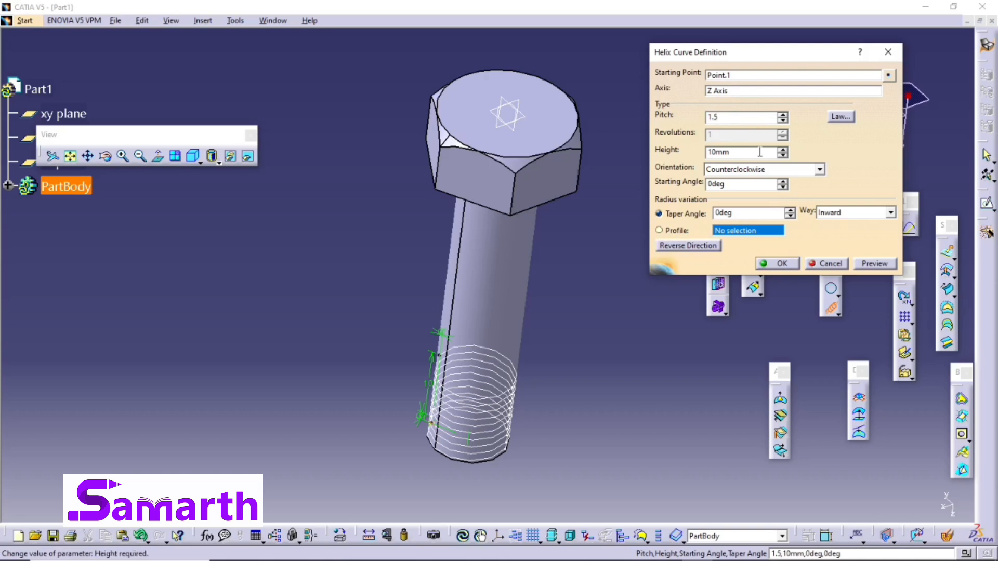
pyautogui.click(747, 155)
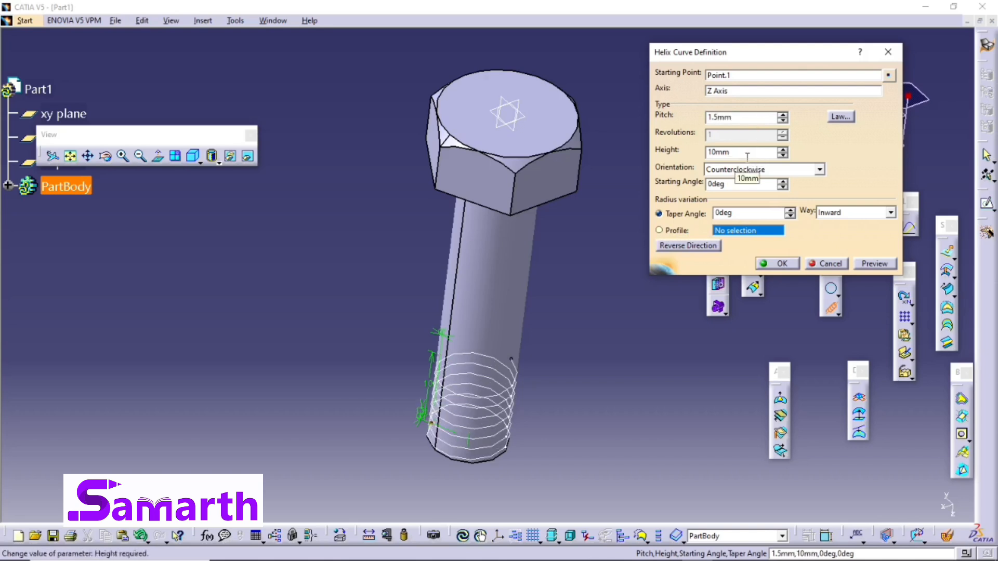
pyautogui.doubleClick(747, 156)
pyautogui.write('20')
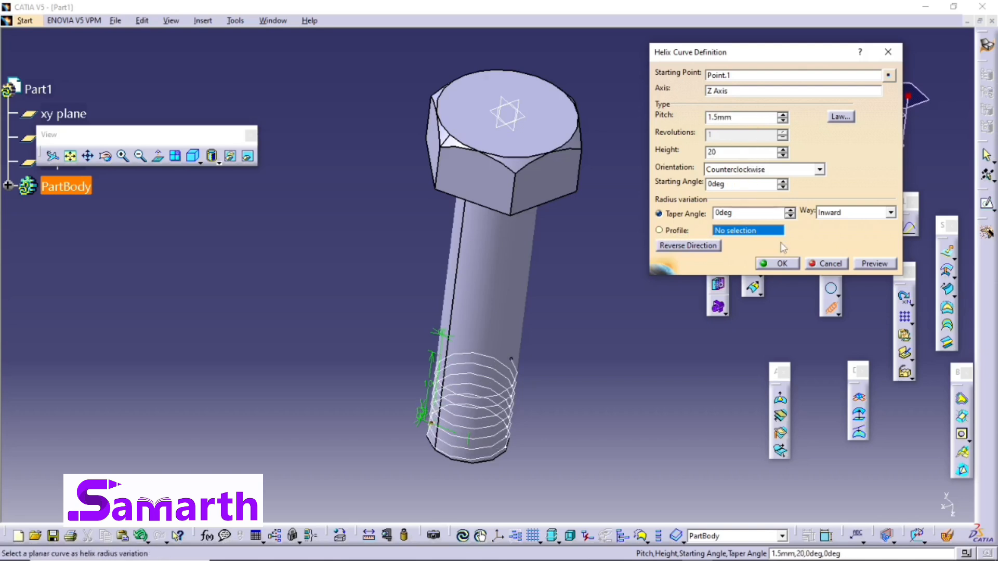
pyautogui.click(781, 264)
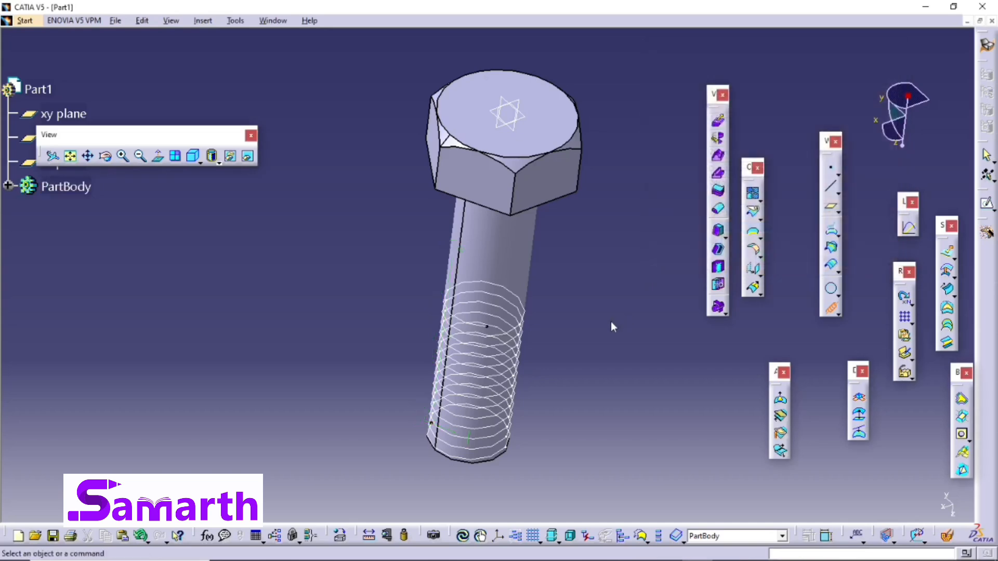
# Create a plane normal to the helix at its start vertex on the shank's free end.
pyautogui.moveTo(408, 322); pyautogui.dragTo(640, 255, button='middle')
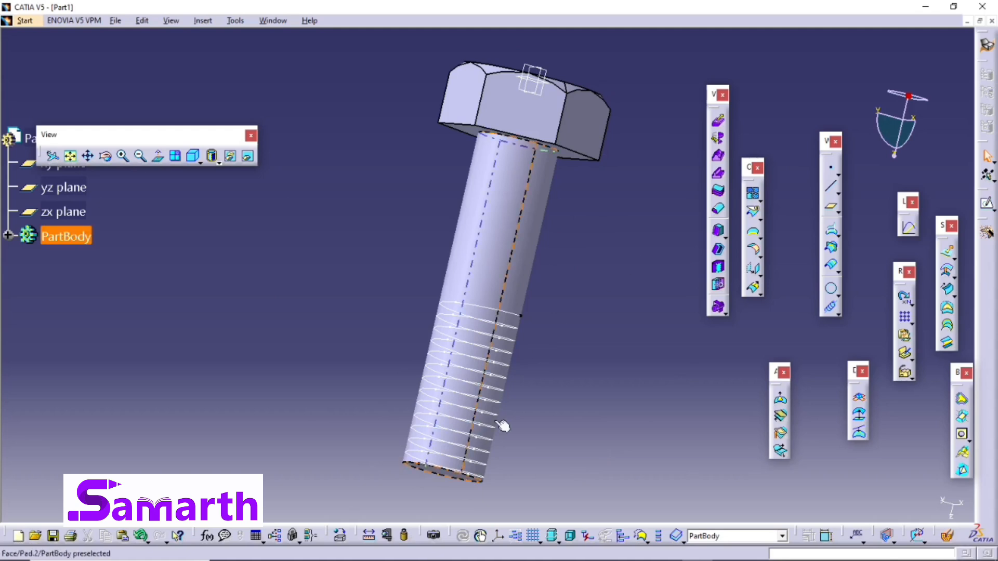
pyautogui.click(472, 373)
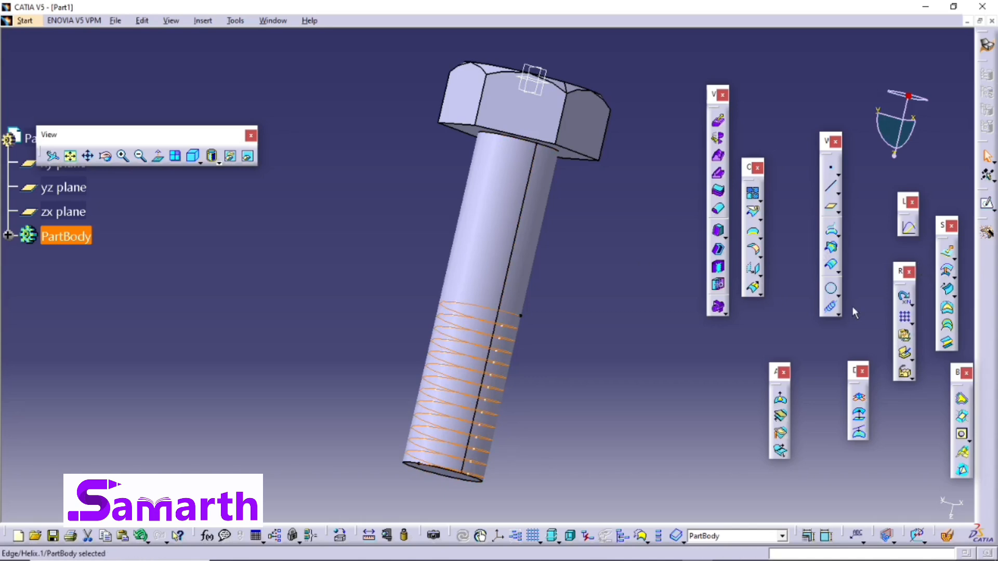
pyautogui.click(830, 205)
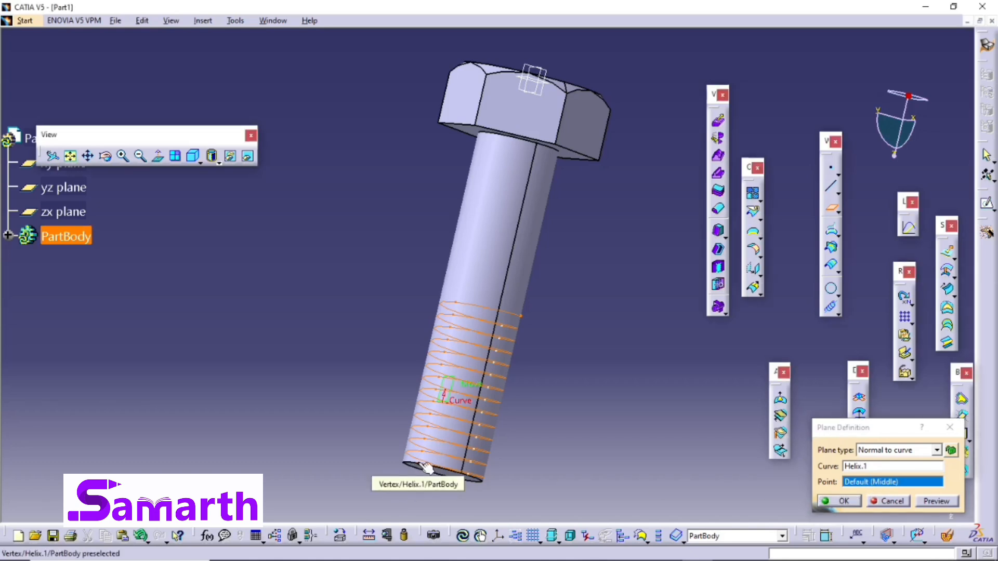
pyautogui.click(423, 465)
pyautogui.click(846, 502)
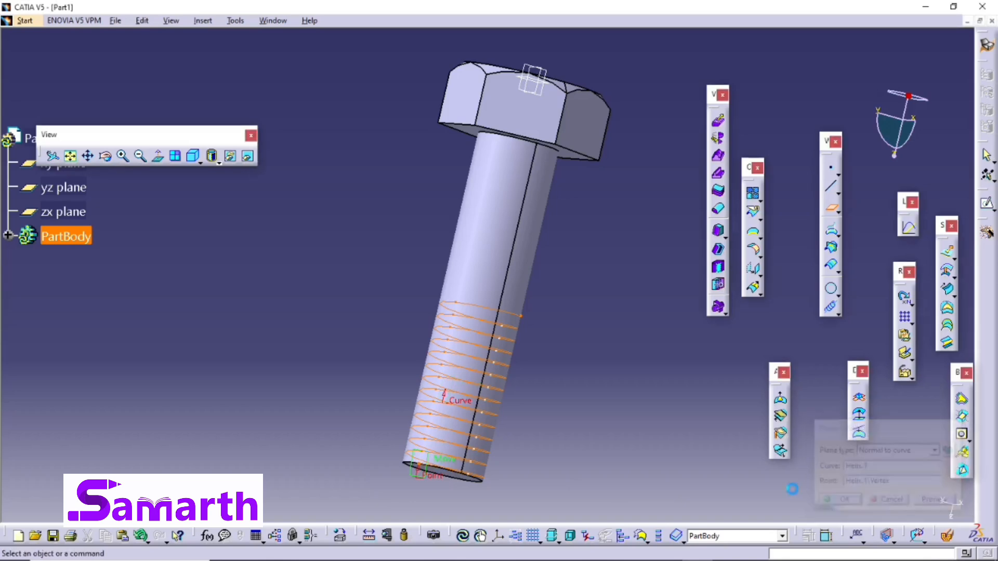
# Switch to the Part Design workbench and open a sketch on the plane normal to the helix.
pyautogui.moveTo(307, 361); pyautogui.dragTo(585, 390, button='middle')
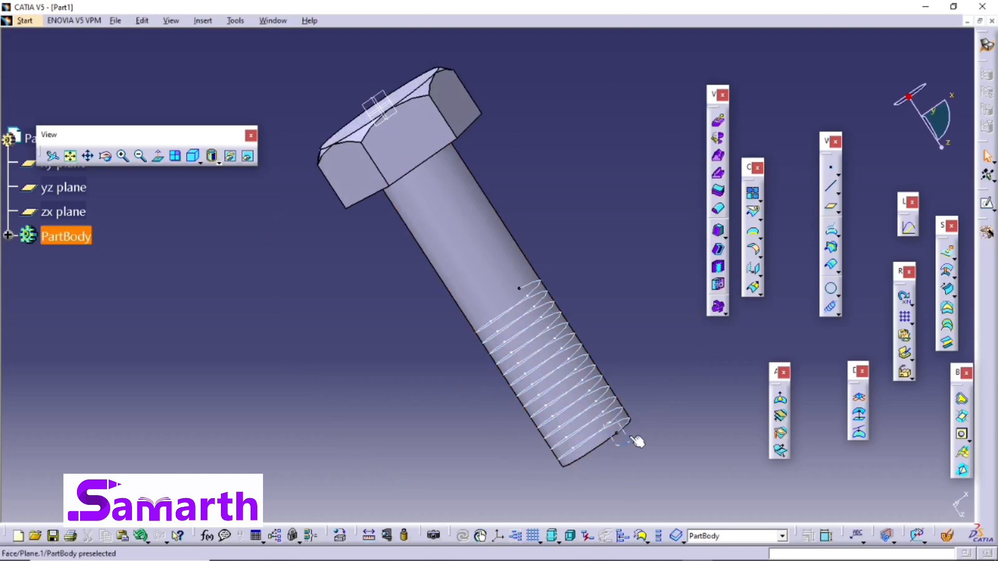
pyautogui.click(636, 439)
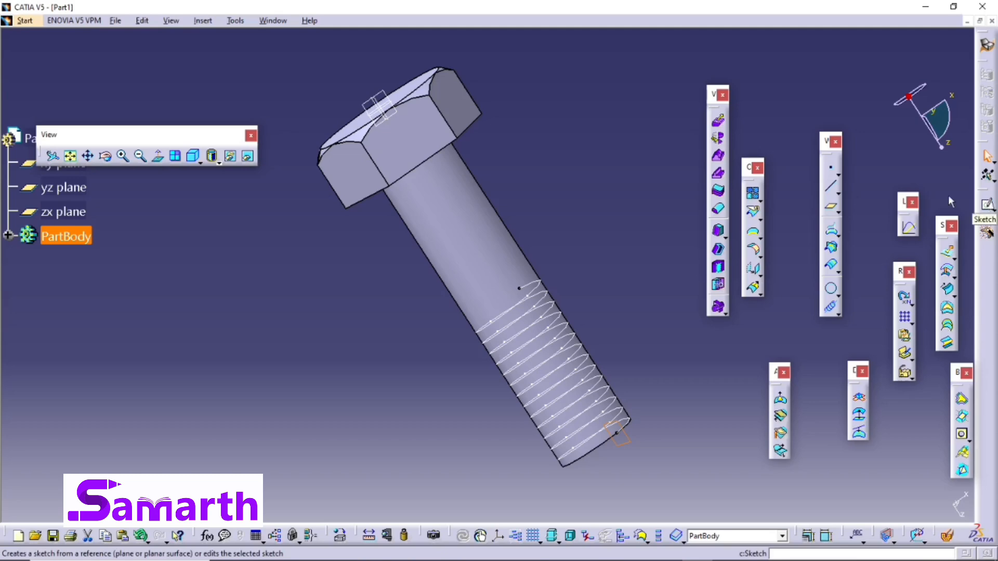
pyautogui.click(23, 20)
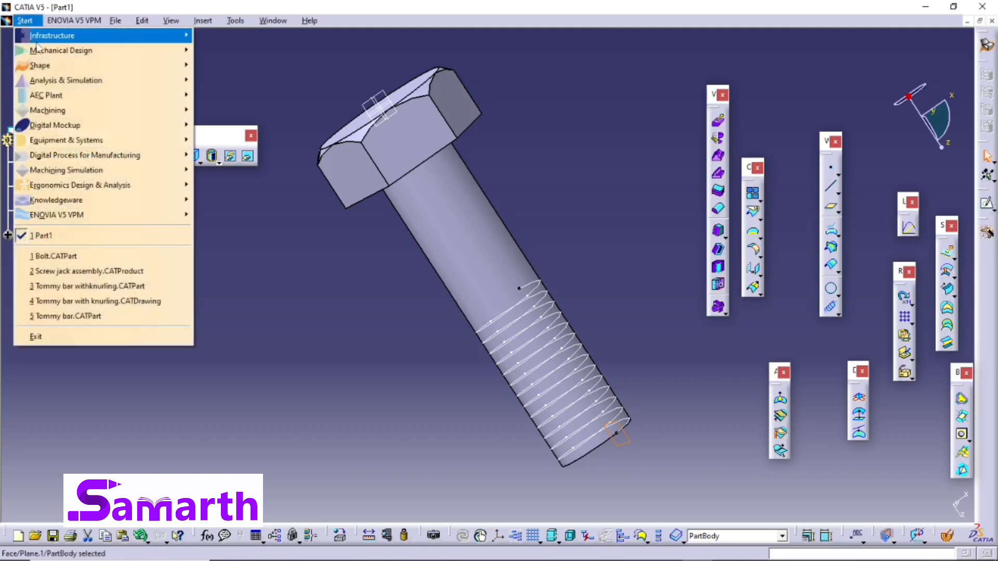
pyautogui.moveTo(62, 50)
pyautogui.click(229, 50)
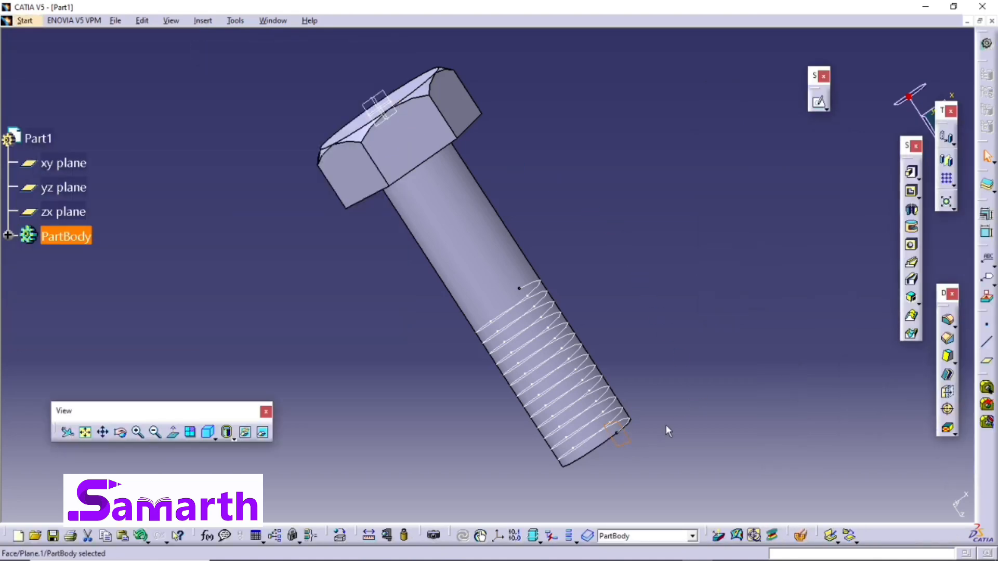
pyautogui.click(820, 104)
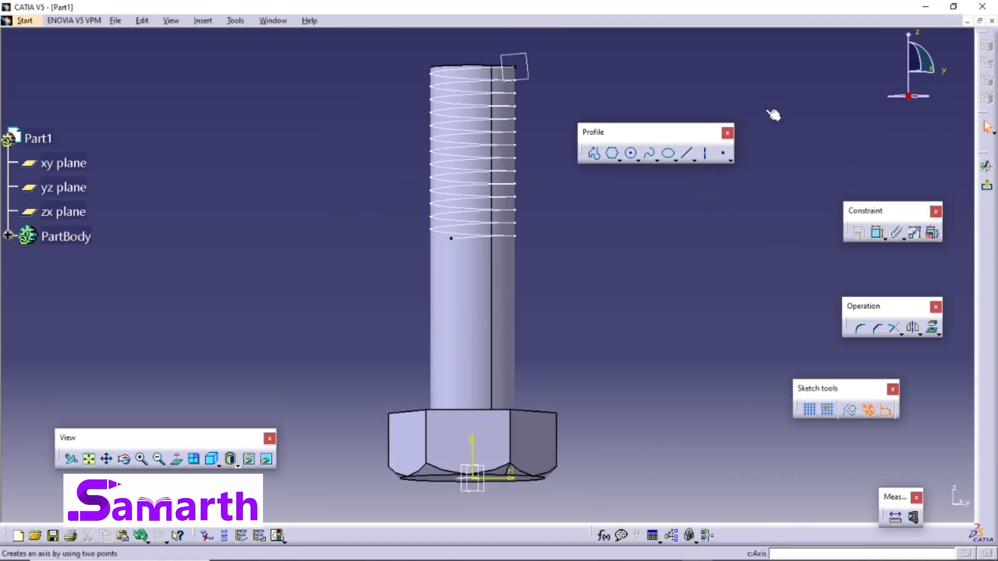
# Sketch a closed triangle about 2.5 mm wide beside the shank's free end, with its apex pointing toward the helix start and a vertical outer side.
pyautogui.click(595, 153)
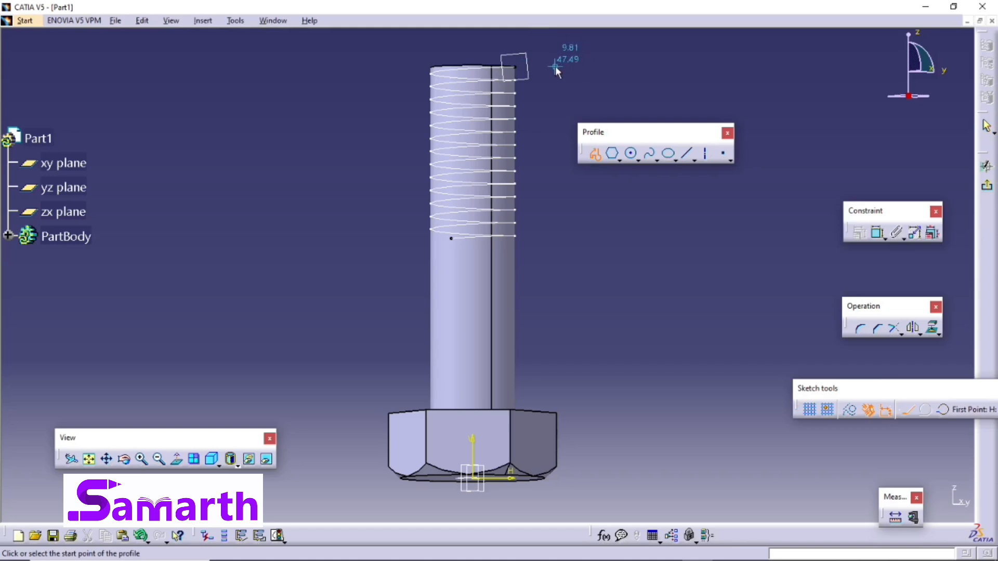
pyautogui.click(555, 65)
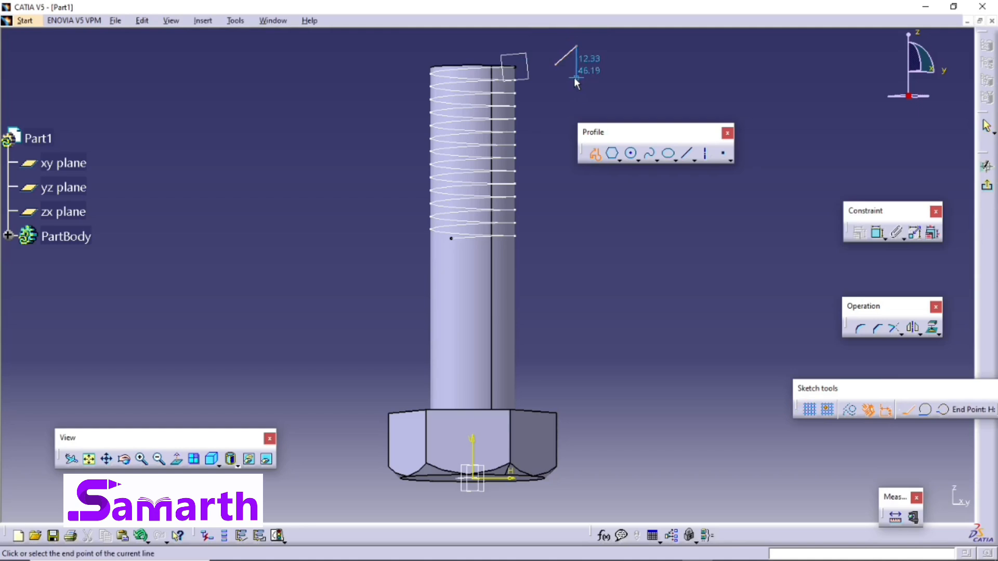
pyautogui.click(574, 77)
pyautogui.click(553, 63)
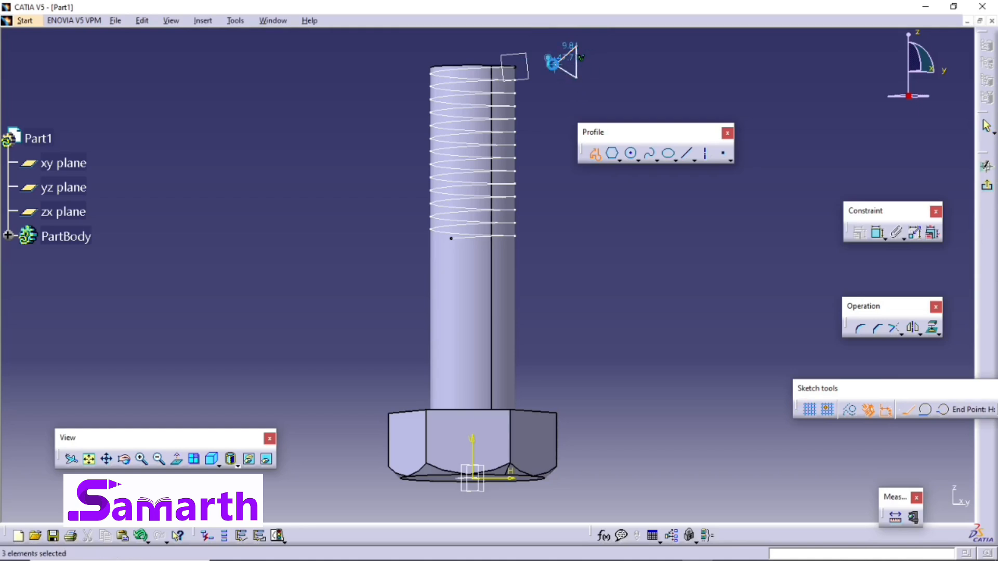
pyautogui.click(666, 66)
# Draw a horizontal axis through the triangle's apex, extending past both sides of the triangle.
pyautogui.click(707, 155)
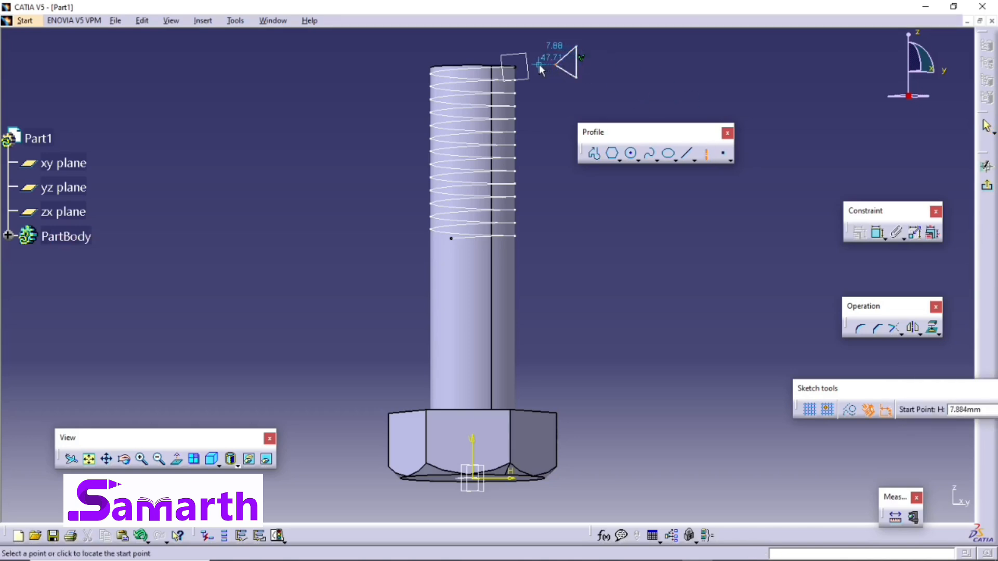
pyautogui.click(541, 65)
pyautogui.click(612, 63)
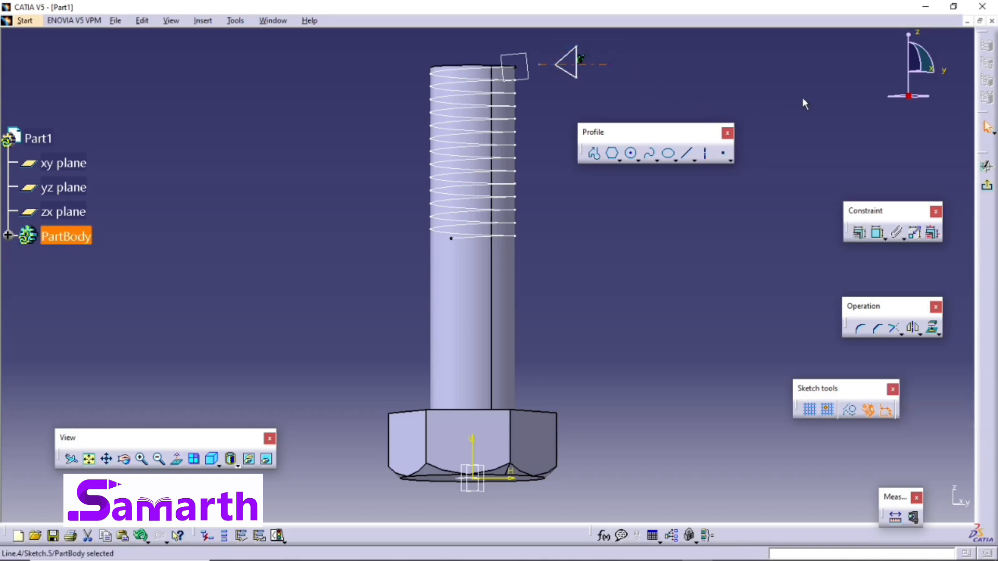
pyautogui.click(828, 129)
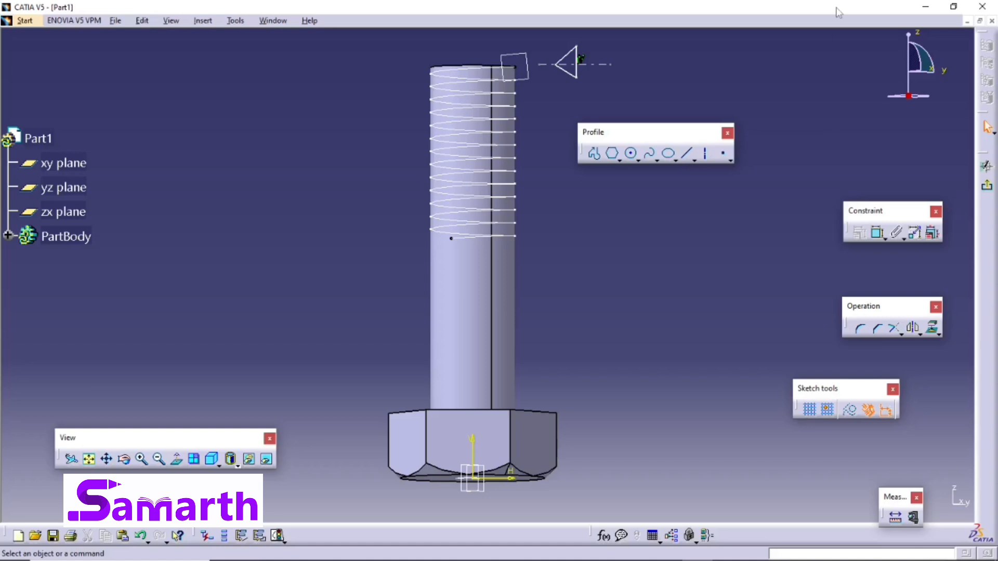
# Dimension the angle between the triangle's two slanted sides and set it to 60°.
pyautogui.click(878, 232)
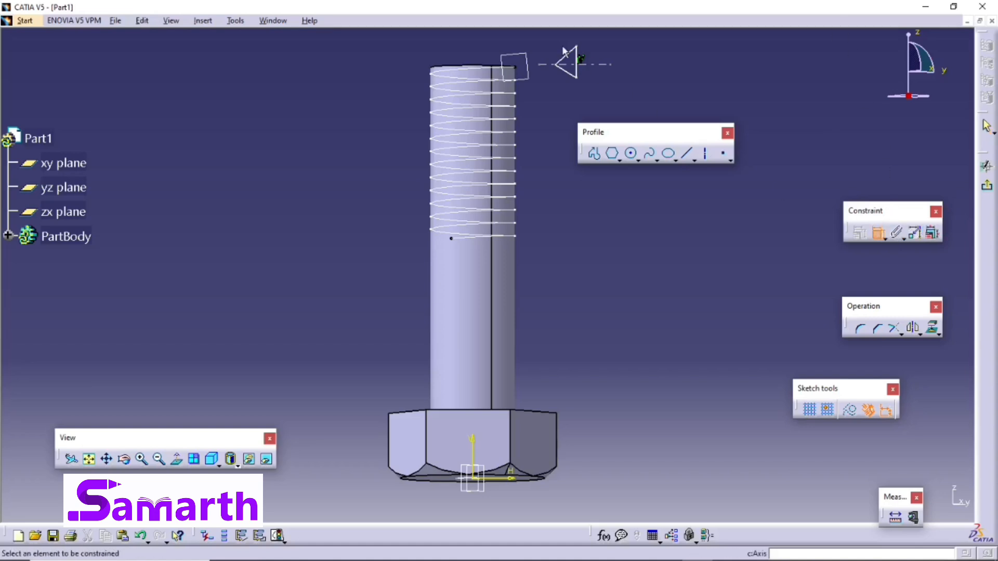
pyautogui.click(570, 75)
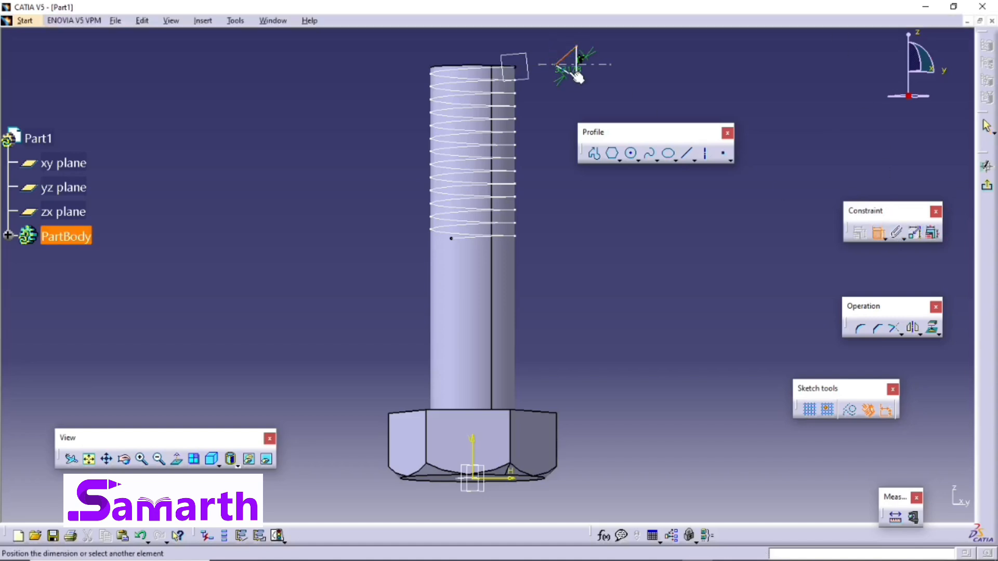
pyautogui.click(576, 73)
pyautogui.click(634, 64)
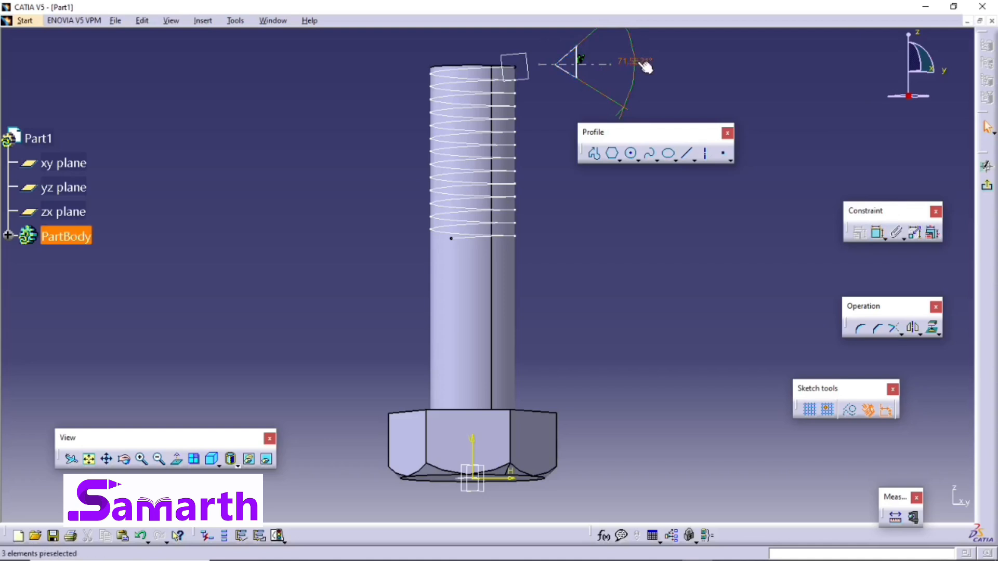
pyautogui.doubleClick(634, 61)
pyautogui.write('60')
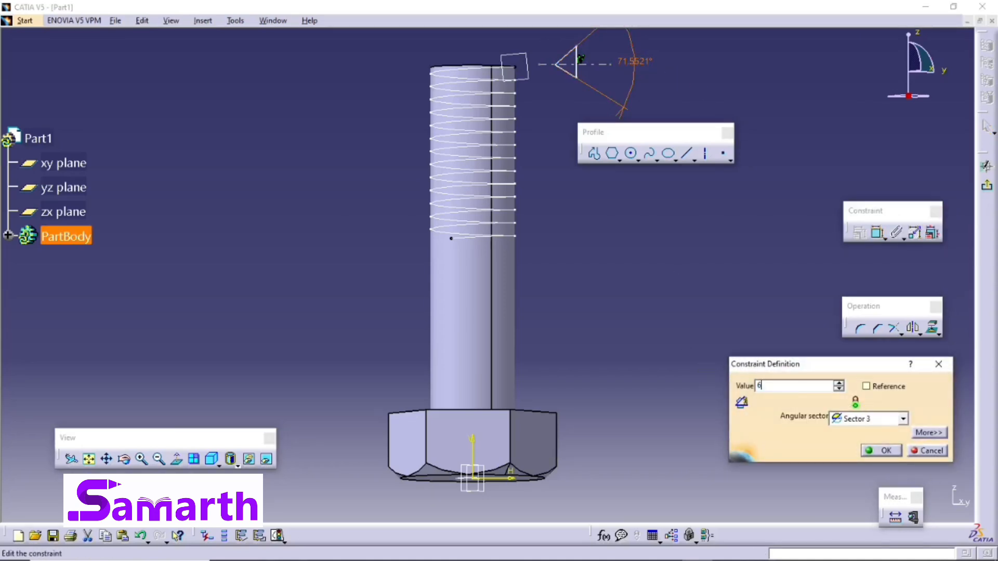
pyautogui.press('Return')
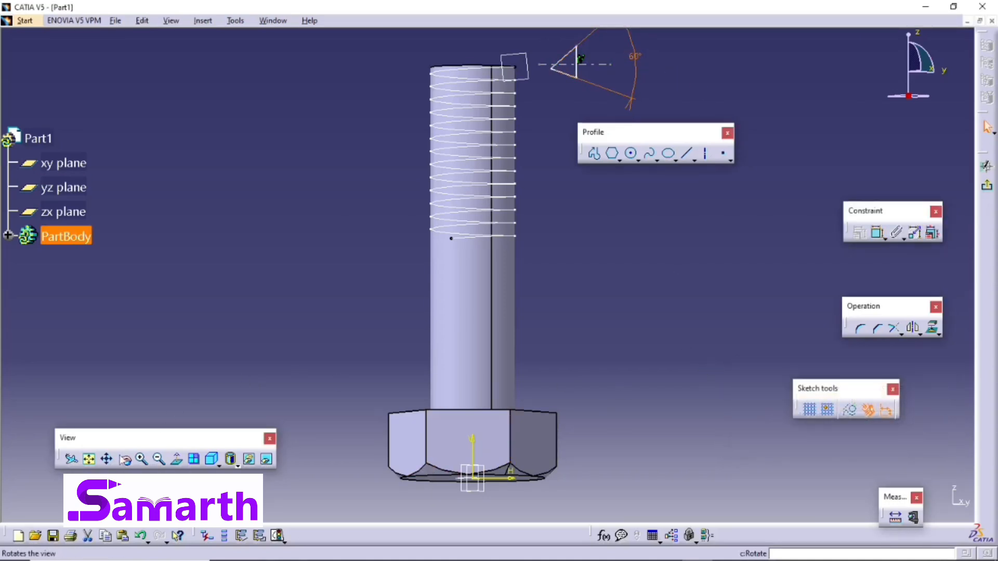
# Dimension the angle between the triangle's upper slanted side and the horizontal axis and set it to 30°.
pyautogui.click(90, 458)
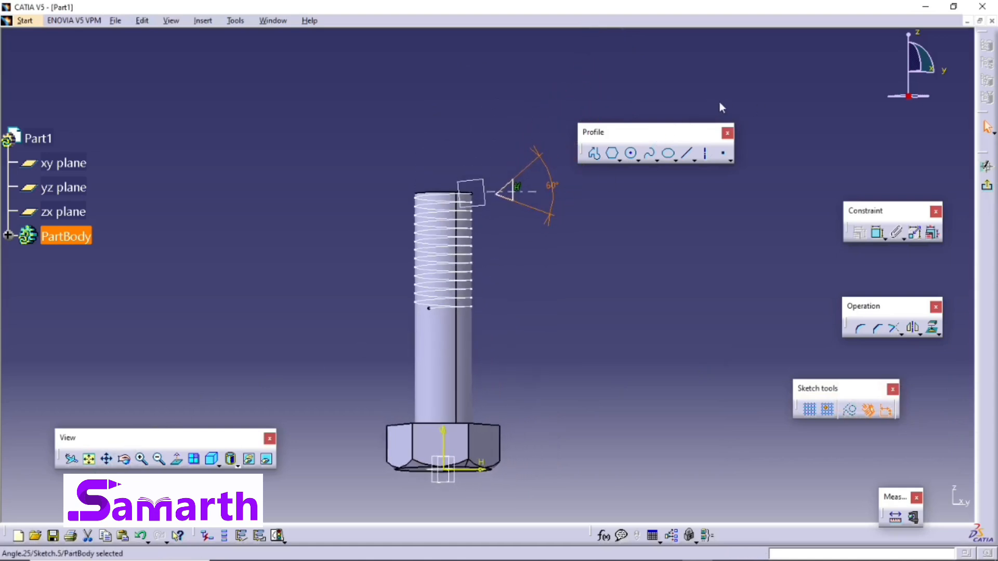
pyautogui.moveTo(653, 129); pyautogui.dragTo(720, 105)
pyautogui.click(671, 243)
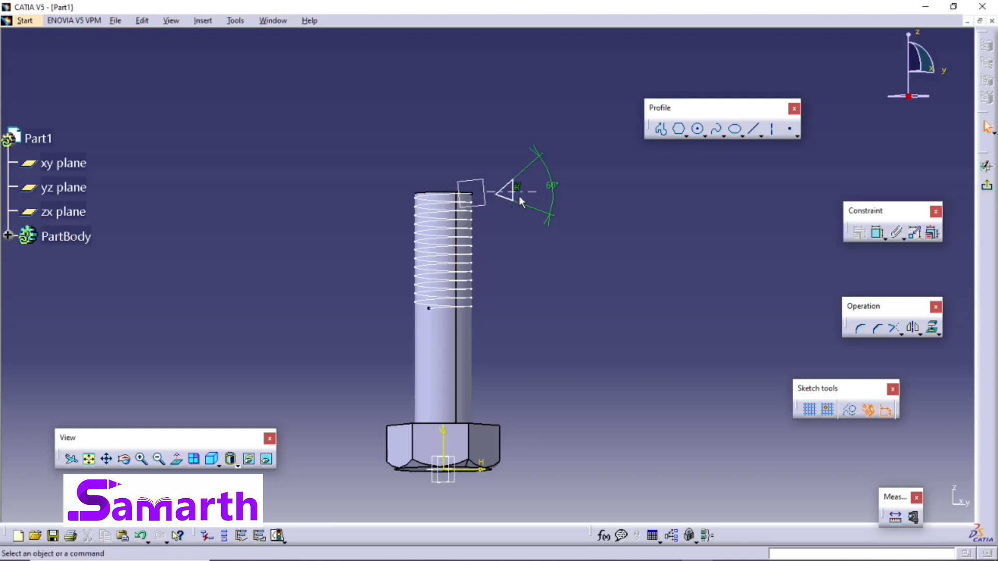
pyautogui.click(878, 233)
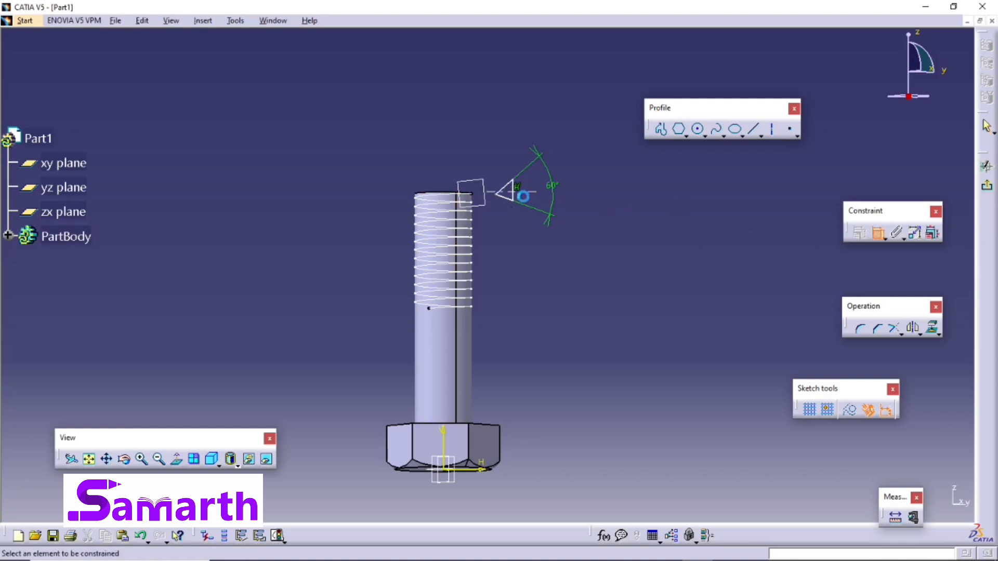
pyautogui.click(512, 191)
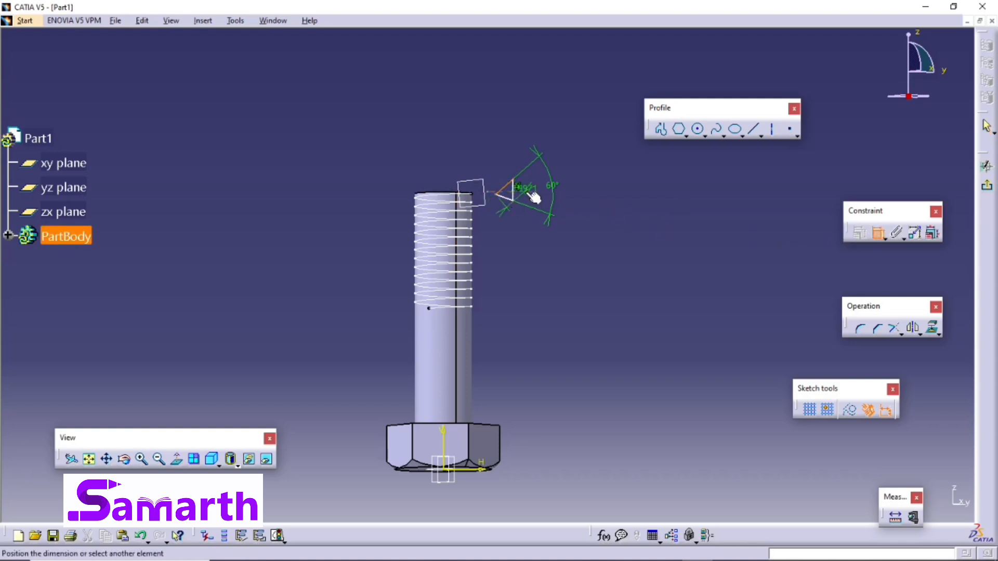
pyautogui.click(534, 184)
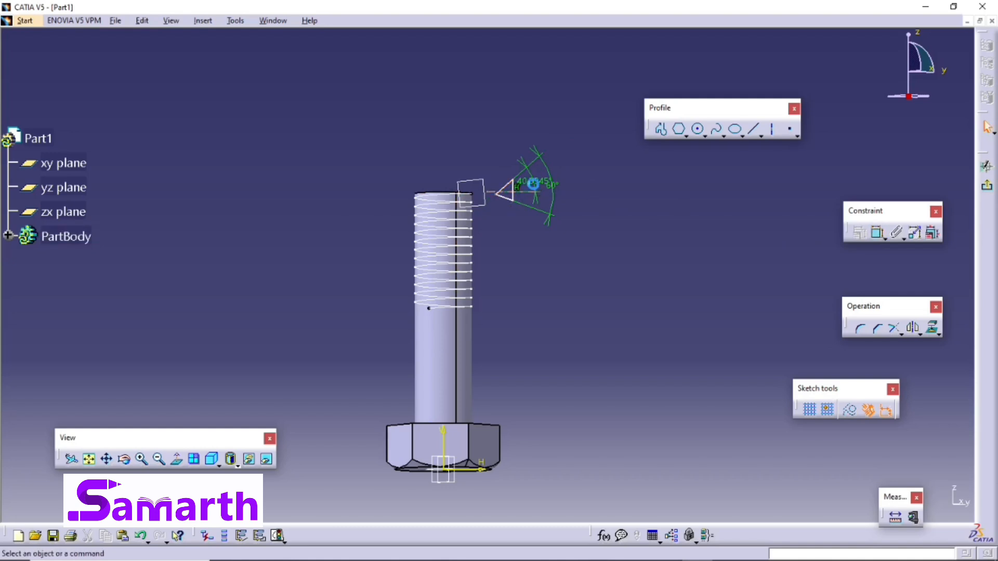
pyautogui.doubleClick(538, 188)
pyautogui.write('30')
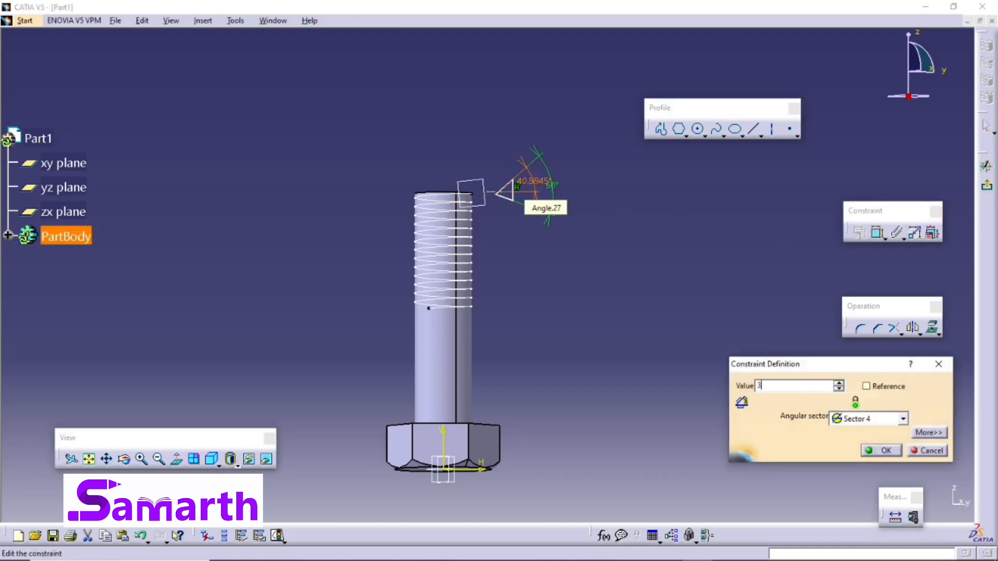
pyautogui.press('Return')
pyautogui.click(562, 198)
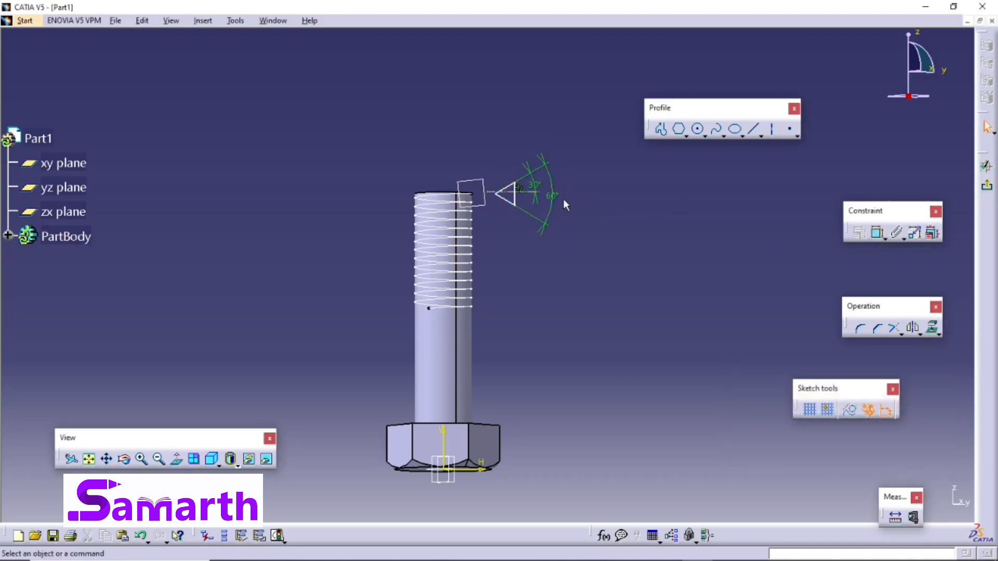
# Dimension the horizontal distance from the triangle's apex to its vertical side and set it to 1.305 mm.
pyautogui.click(878, 233)
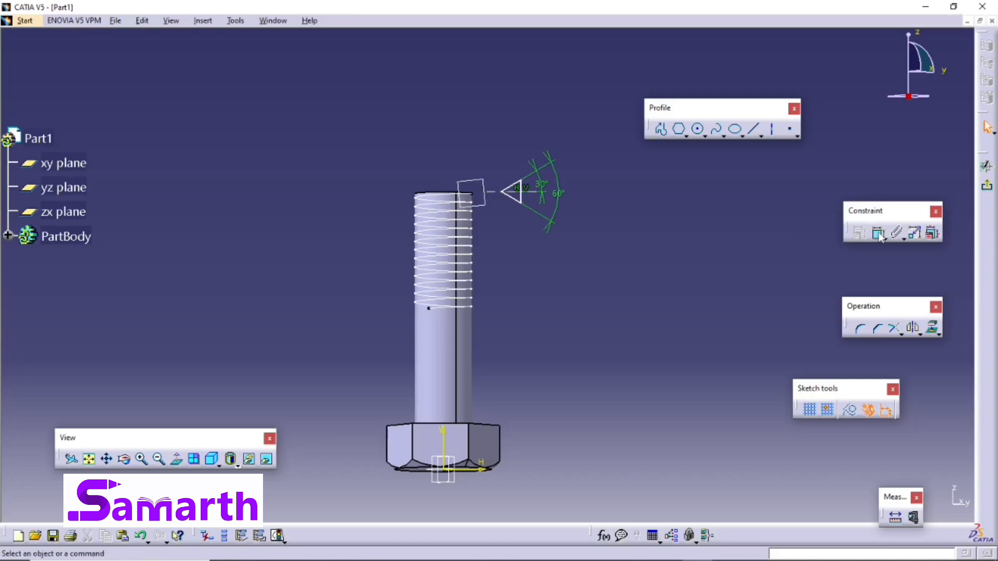
pyautogui.click(507, 194)
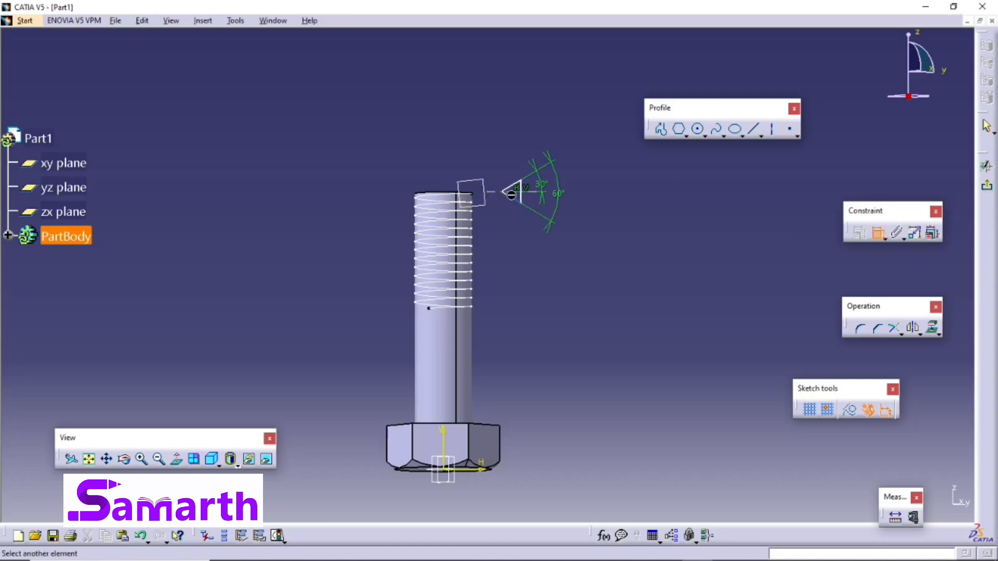
pyautogui.click(521, 200)
pyautogui.click(522, 247)
pyautogui.doubleClick(526, 246)
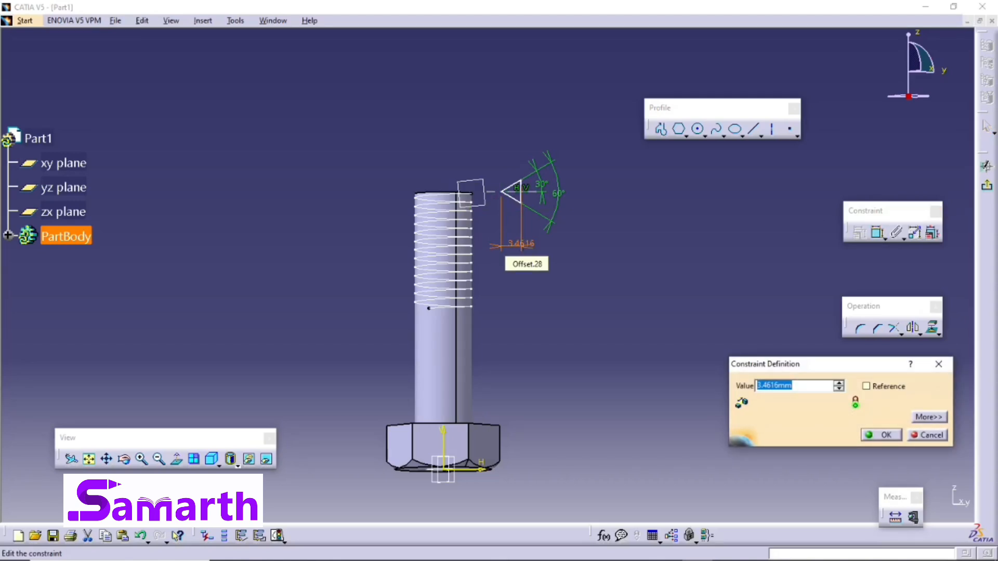
pyautogui.write('1.305')
pyautogui.press('Return')
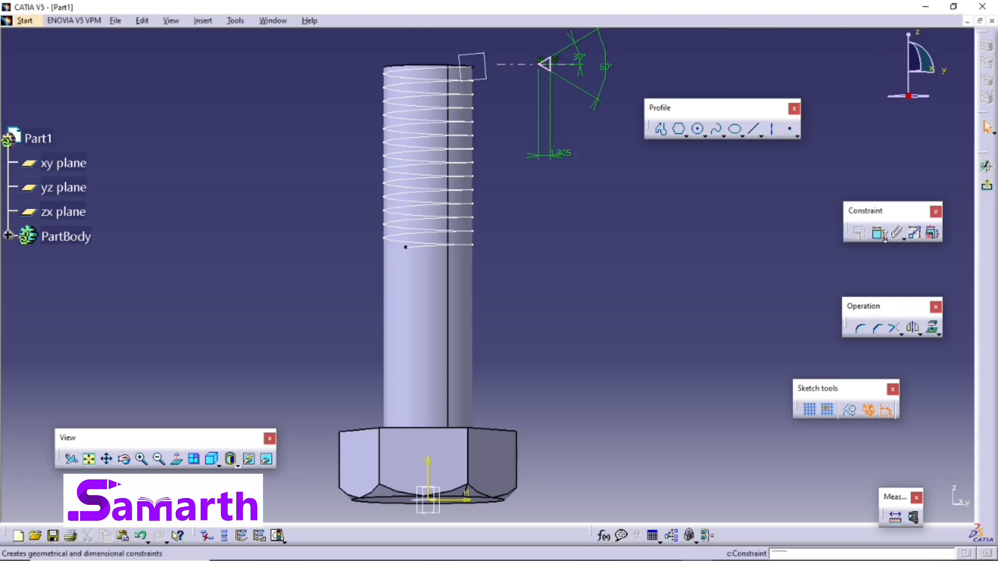
# Dimension the distance between the triangle's vertical side and the helix start point and set it to 0.175 mm.
pyautogui.click(879, 234)
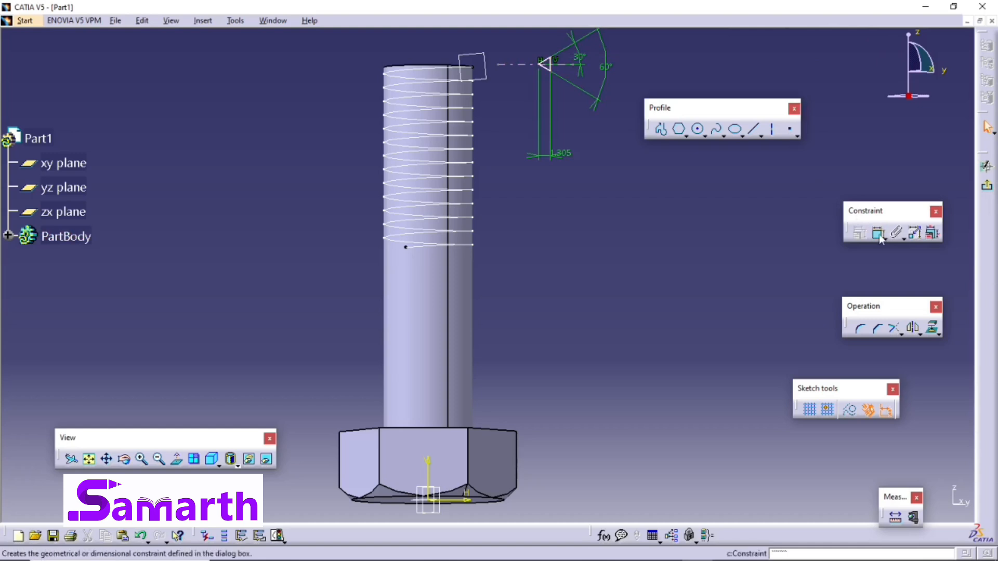
pyautogui.click(556, 65)
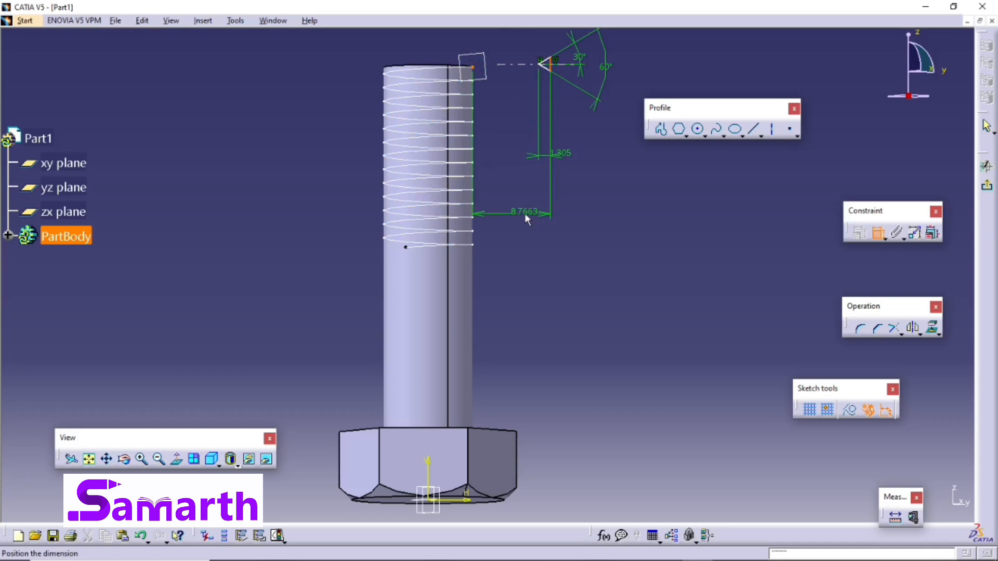
pyautogui.click(525, 213)
pyautogui.doubleClick(525, 214)
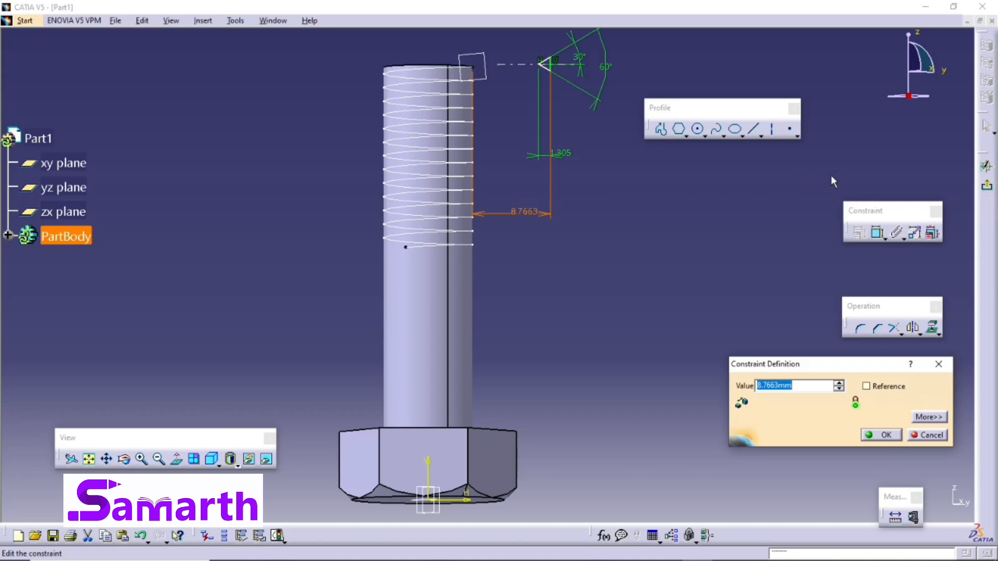
pyautogui.write('0.175')
pyautogui.press('Return')
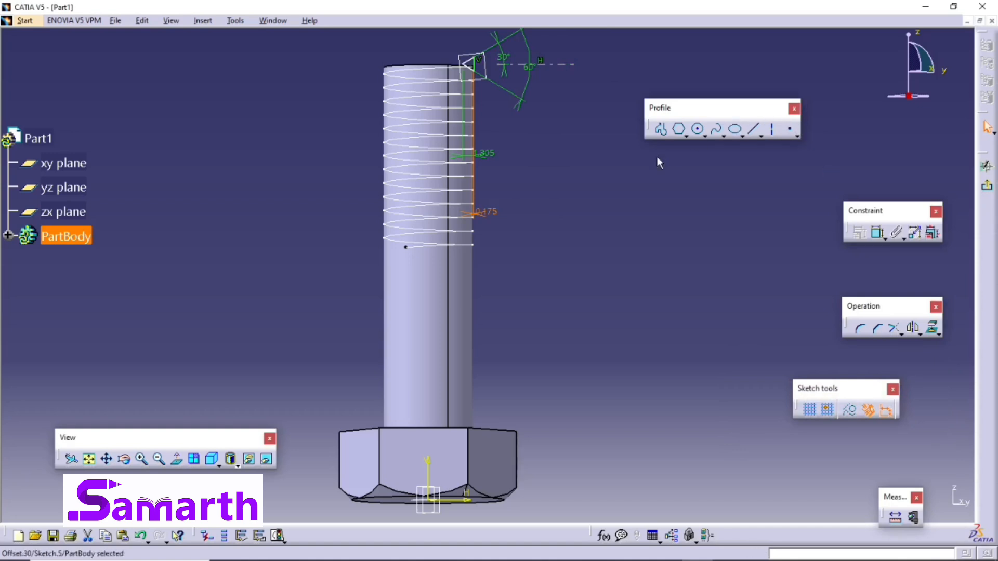
pyautogui.click(656, 190)
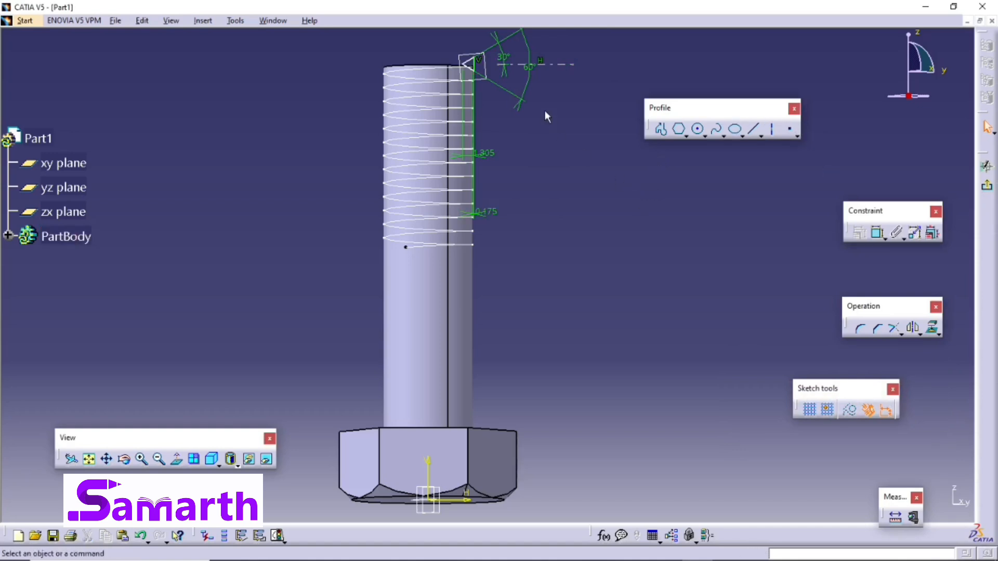
# Set the vertical distance between the triangle's apex and the helix start point to 0 mm, and exit the sketch.
pyautogui.click(462, 63)
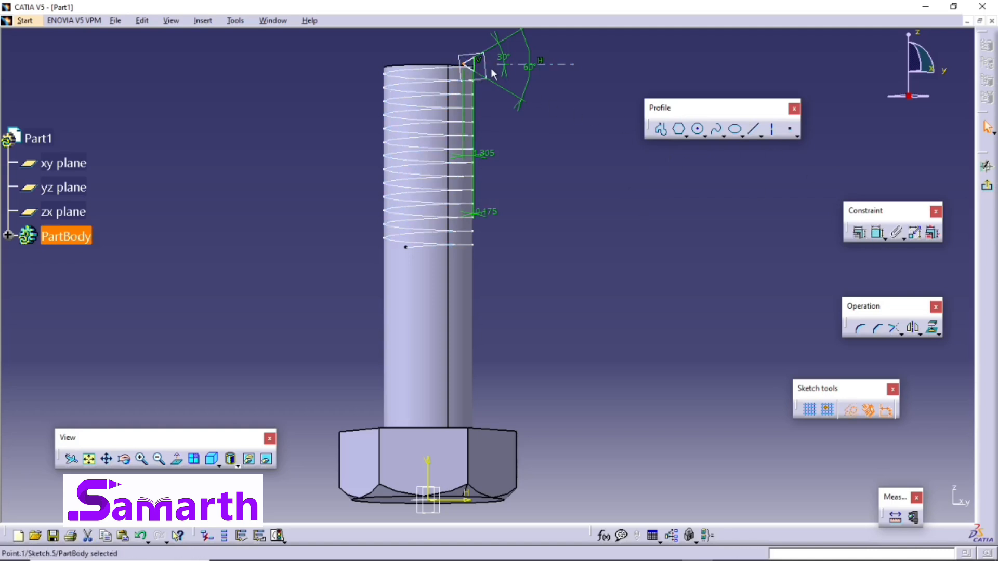
pyautogui.keyDown('ctrl'); pyautogui.click(472, 65); pyautogui.keyUp('ctrl')
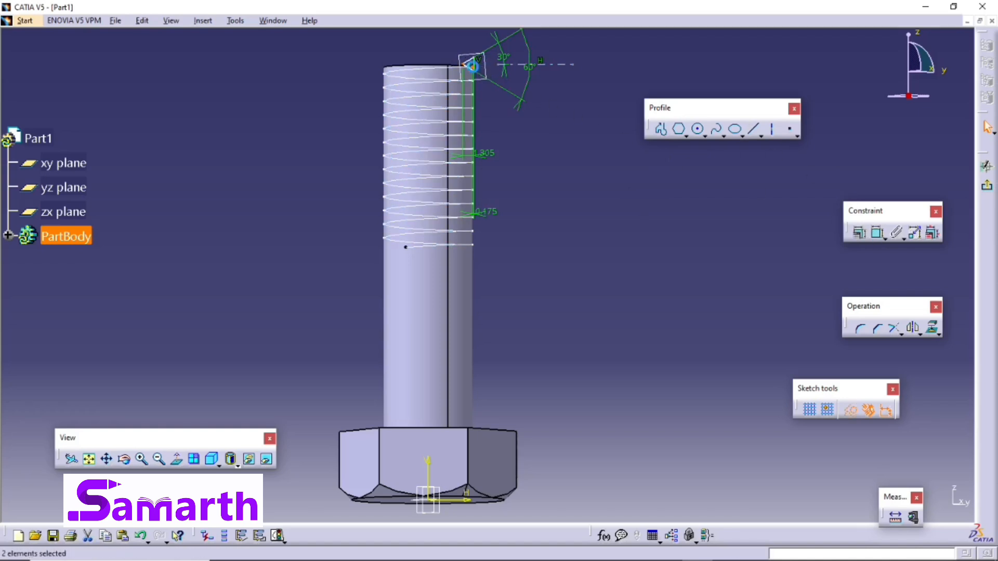
pyautogui.click(878, 233)
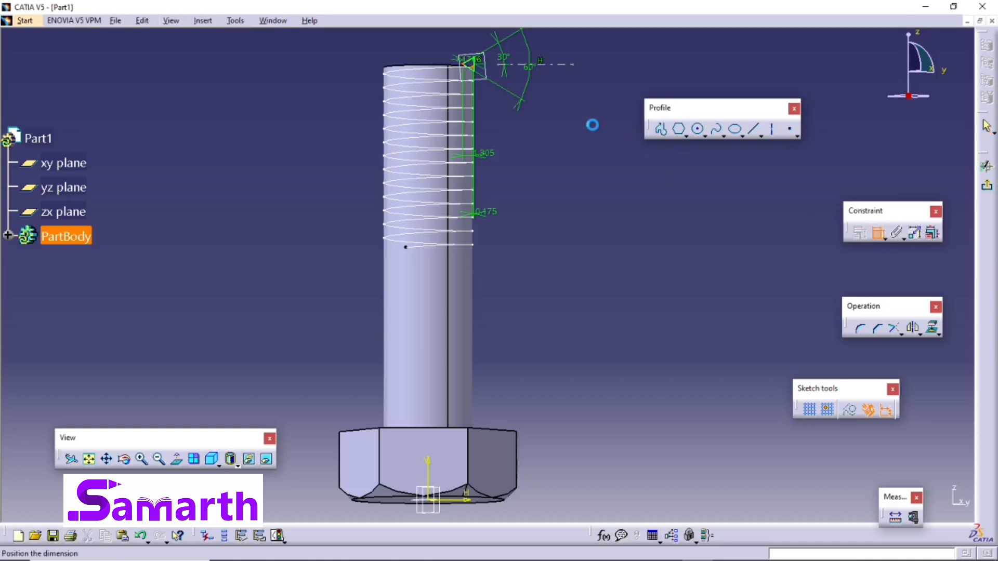
pyautogui.rightClick(597, 89)
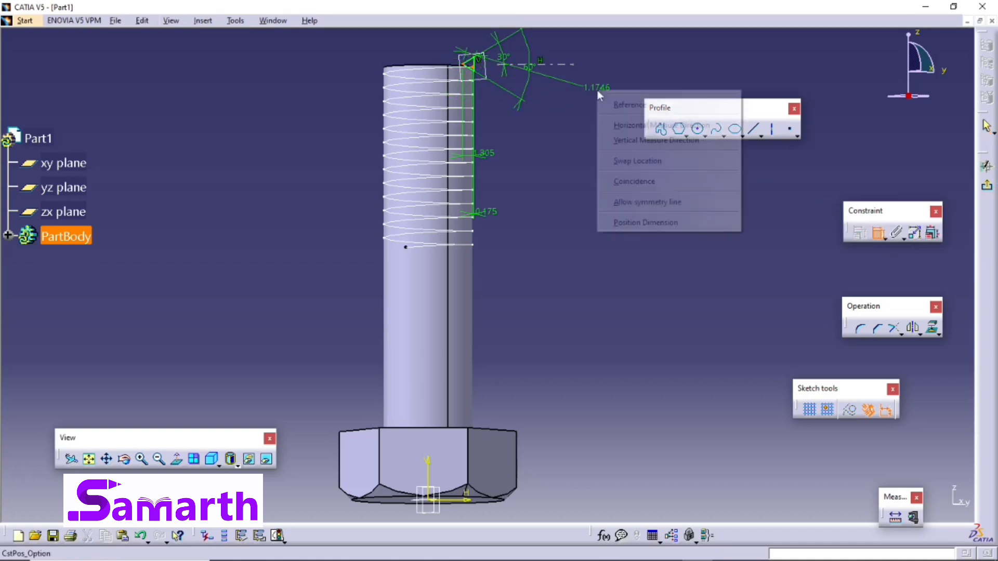
pyautogui.click(632, 141)
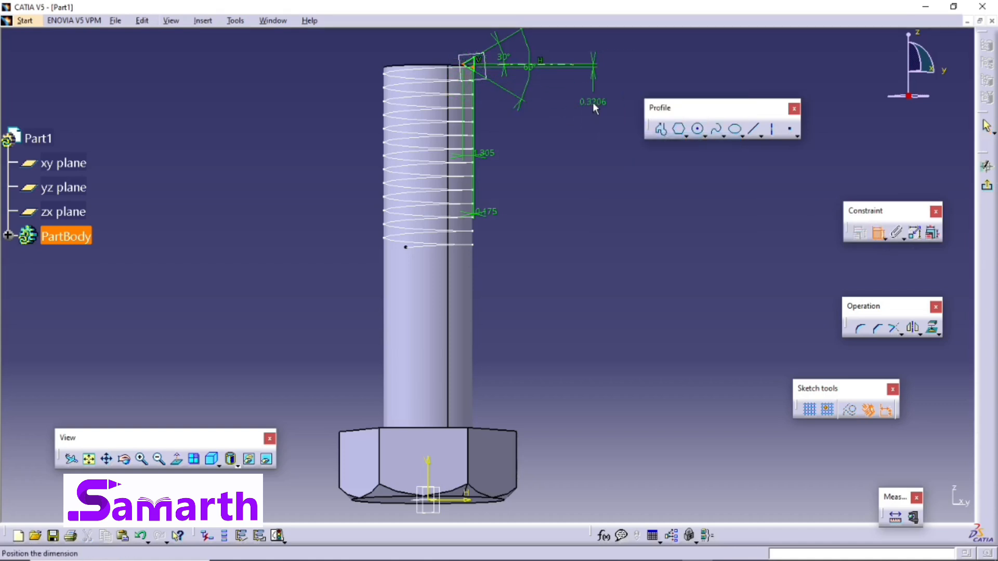
pyautogui.click(597, 101)
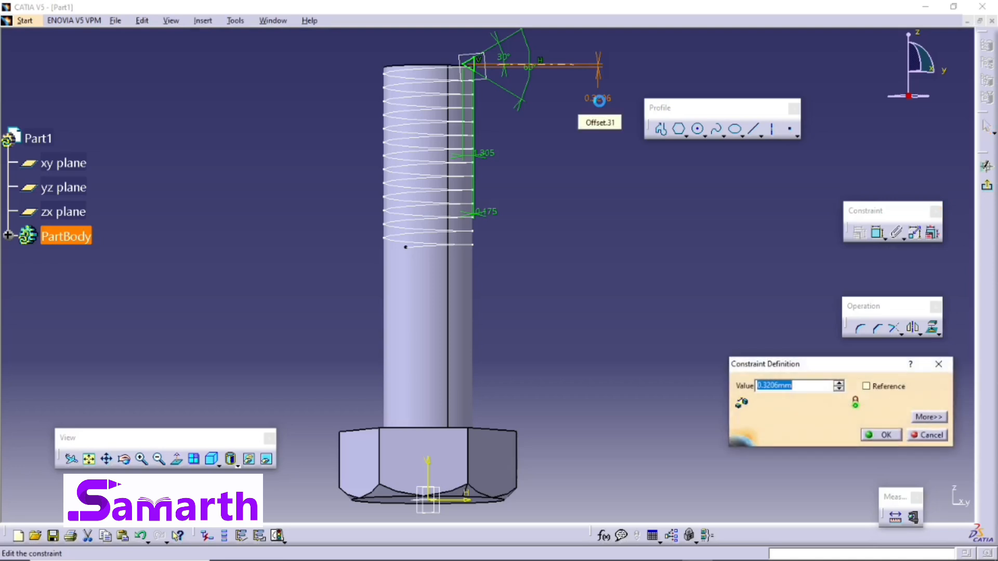
pyautogui.write('0')
pyautogui.press('Return')
pyautogui.click(663, 211)
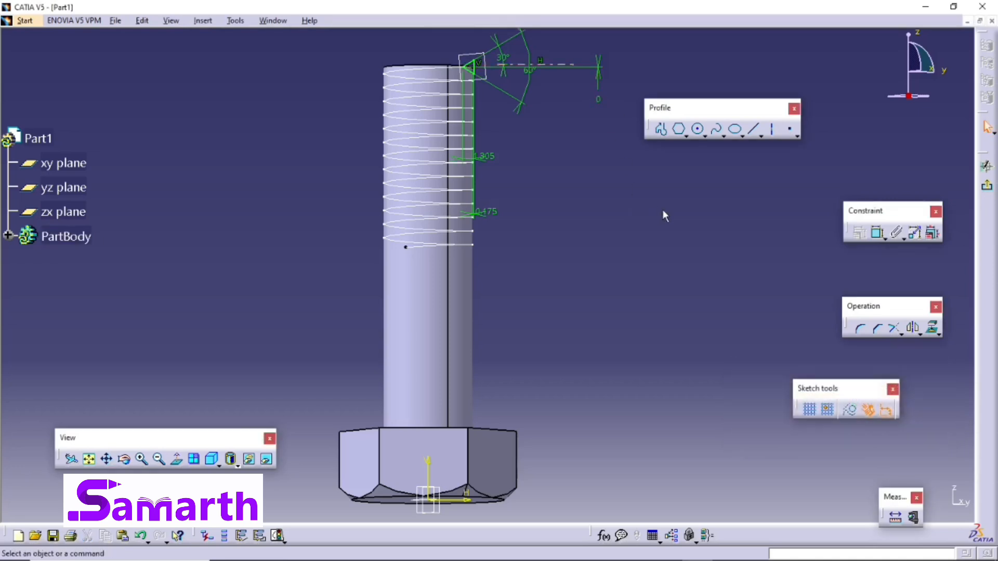
pyautogui.click(989, 188)
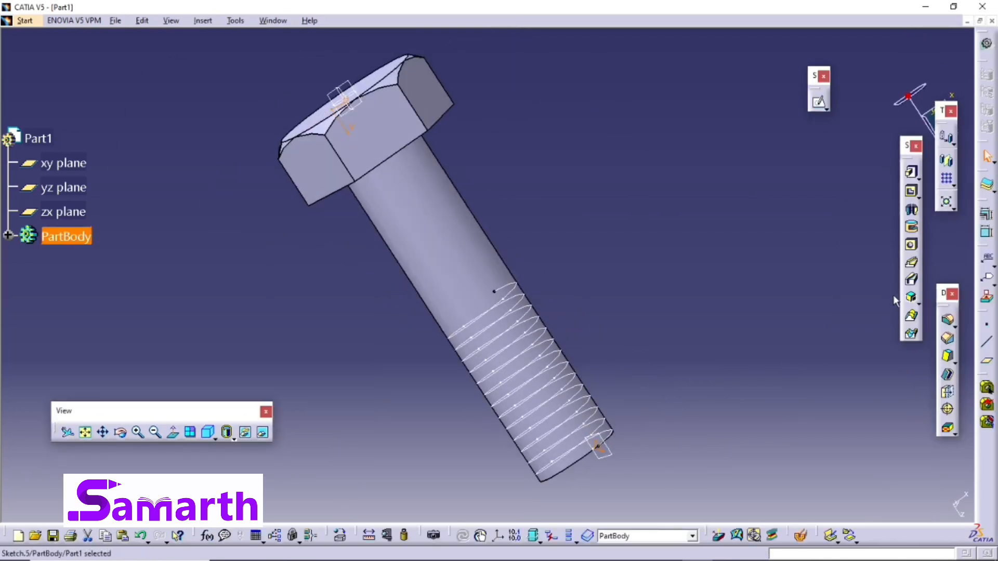
# Cut the thread with a slot of the triangular sketch along the helix, using pulling direction control along the shank's axis.
pyautogui.click(912, 282)
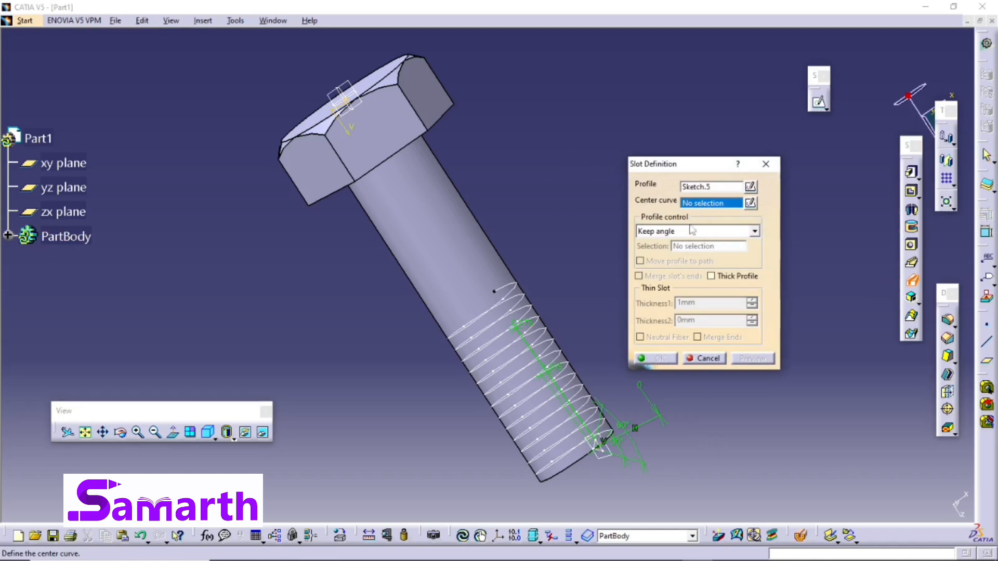
pyautogui.click(752, 232)
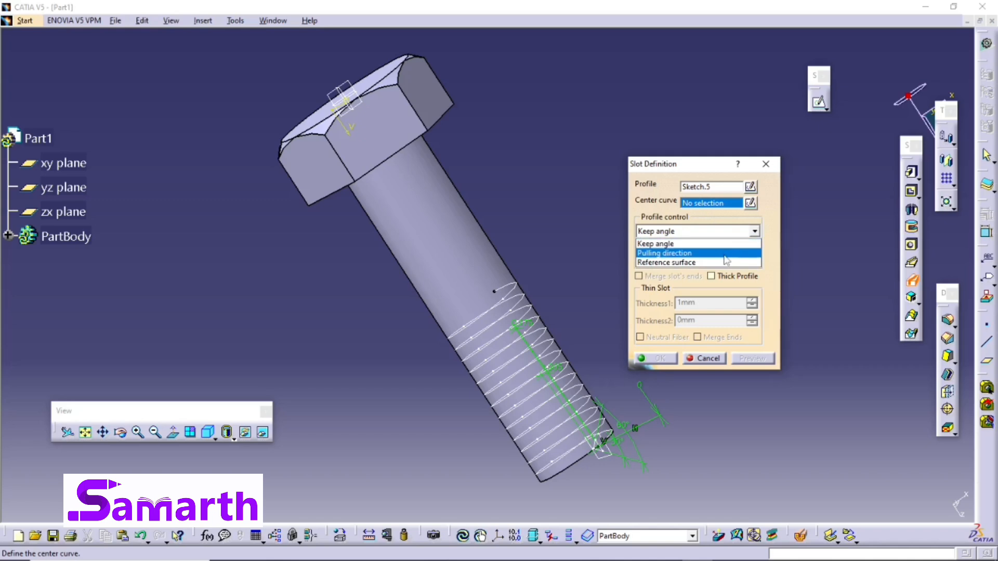
pyautogui.click(684, 249)
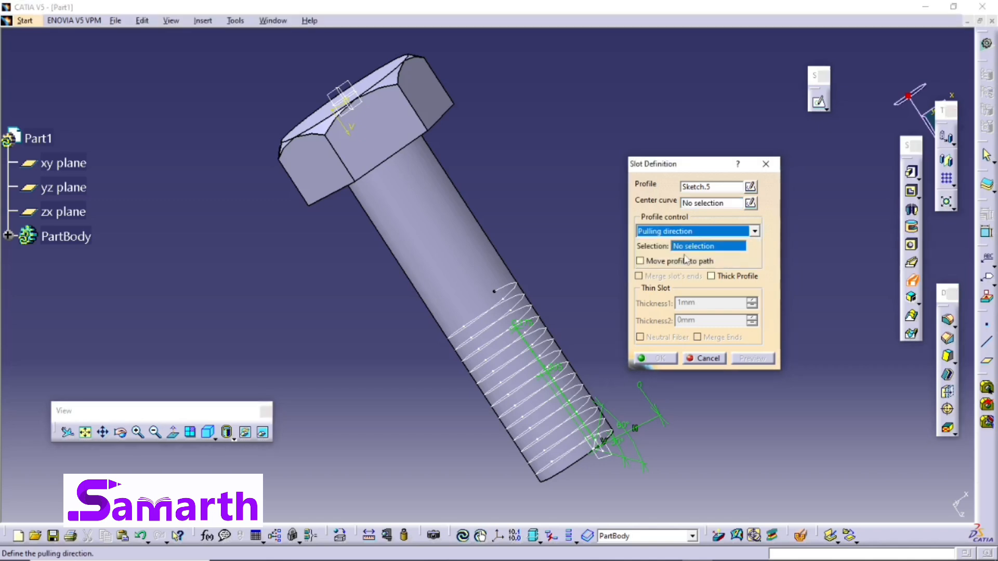
pyautogui.click(464, 273)
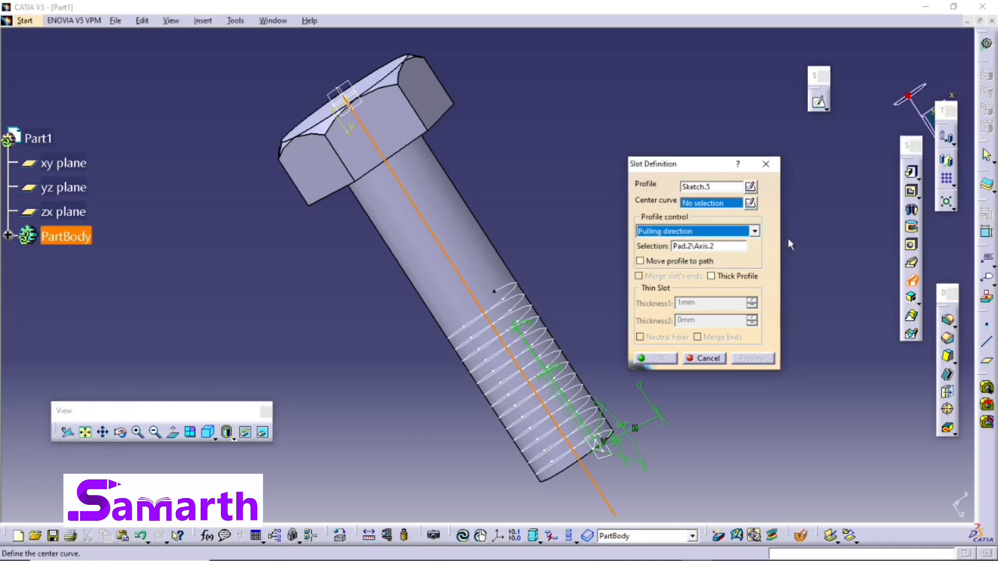
pyautogui.click(736, 248)
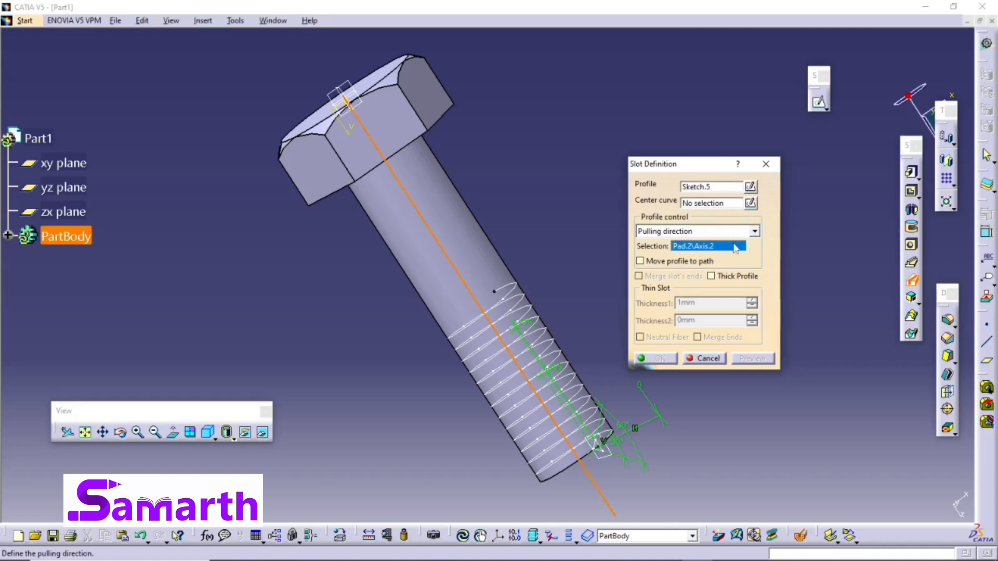
pyautogui.click(730, 206)
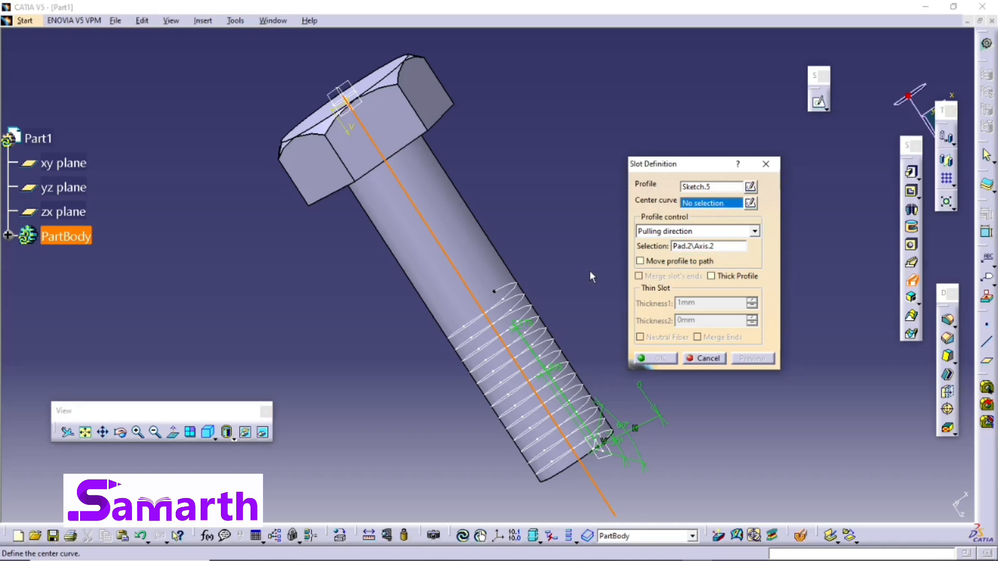
pyautogui.click(515, 299)
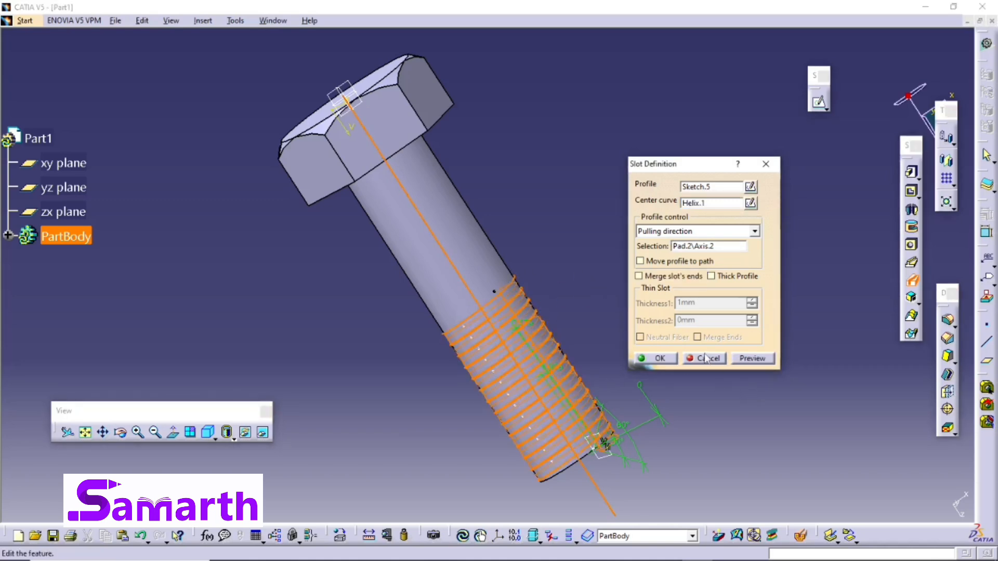
pyautogui.click(659, 359)
# Sketch on the plane at the helix start, project the three edges of the triangular face at the thread end, and exit the sketch.
pyautogui.moveTo(714, 387); pyautogui.dragTo(383, 414, button='middle')
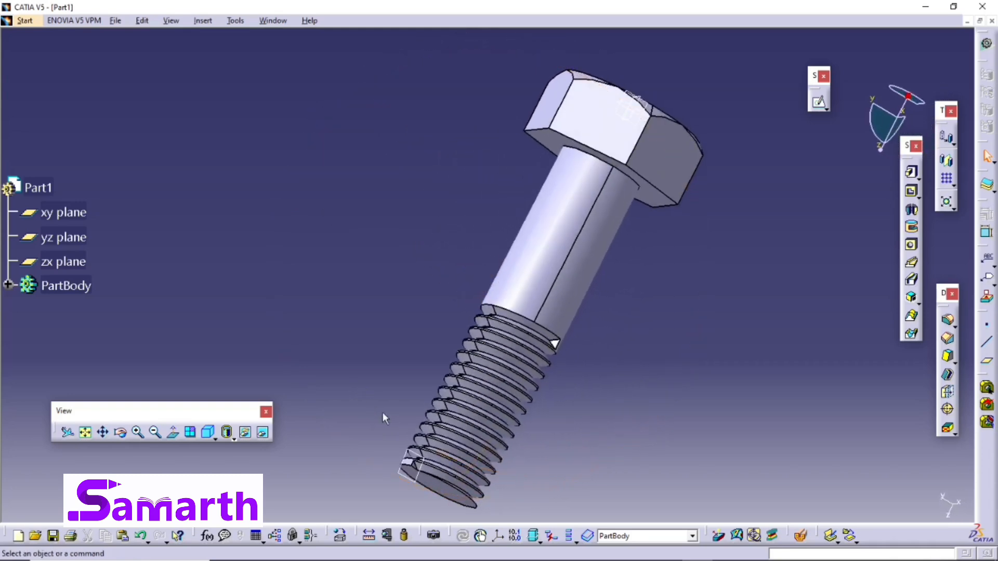
pyautogui.click(410, 465)
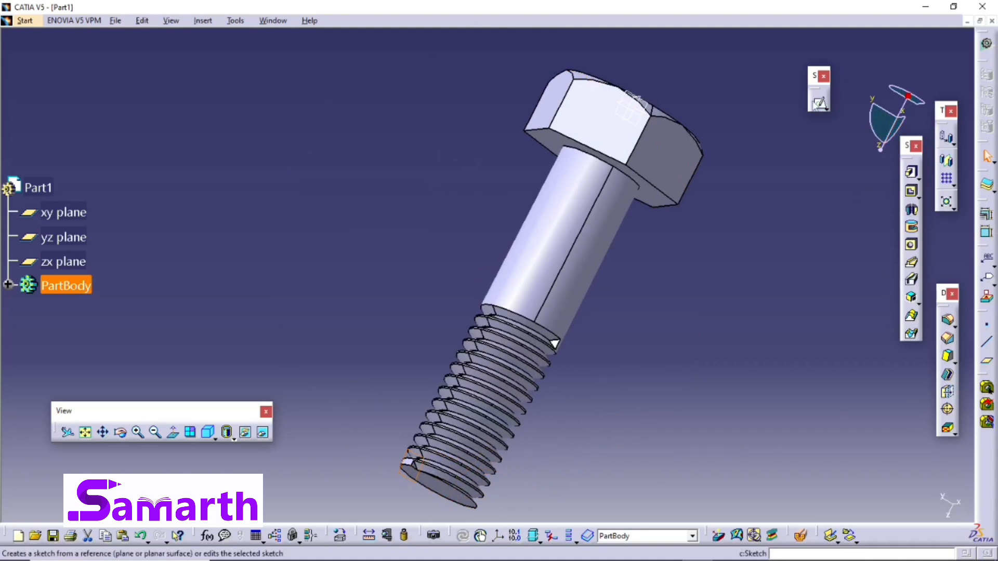
pyautogui.click(819, 104)
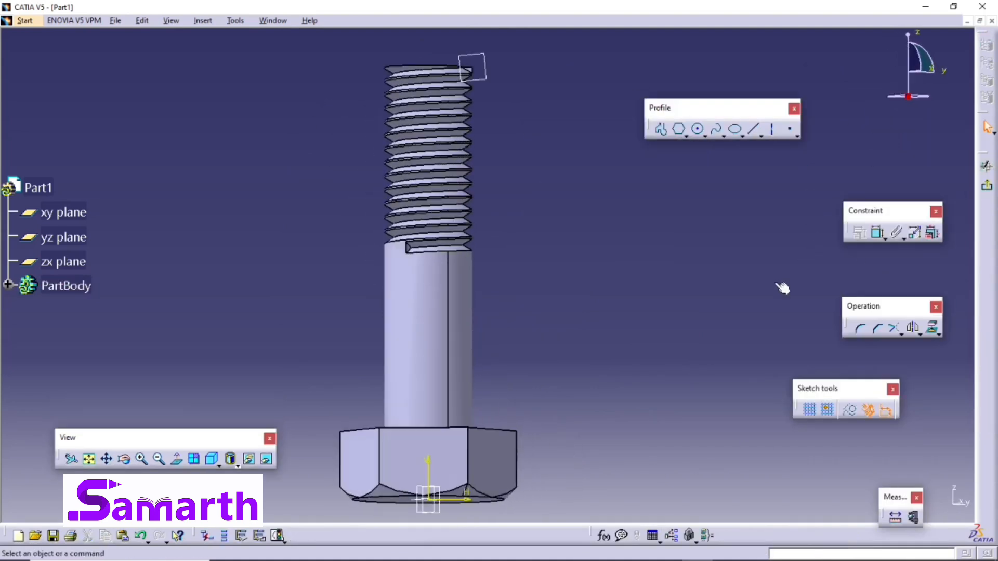
pyautogui.click(141, 459)
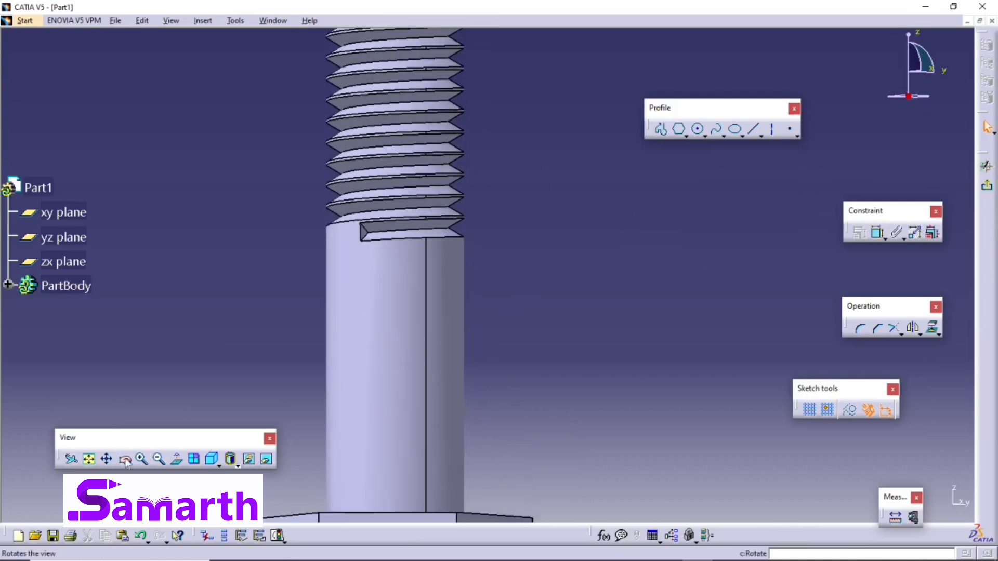
pyautogui.click(114, 461)
pyautogui.moveTo(167, 189); pyautogui.dragTo(270, 483)
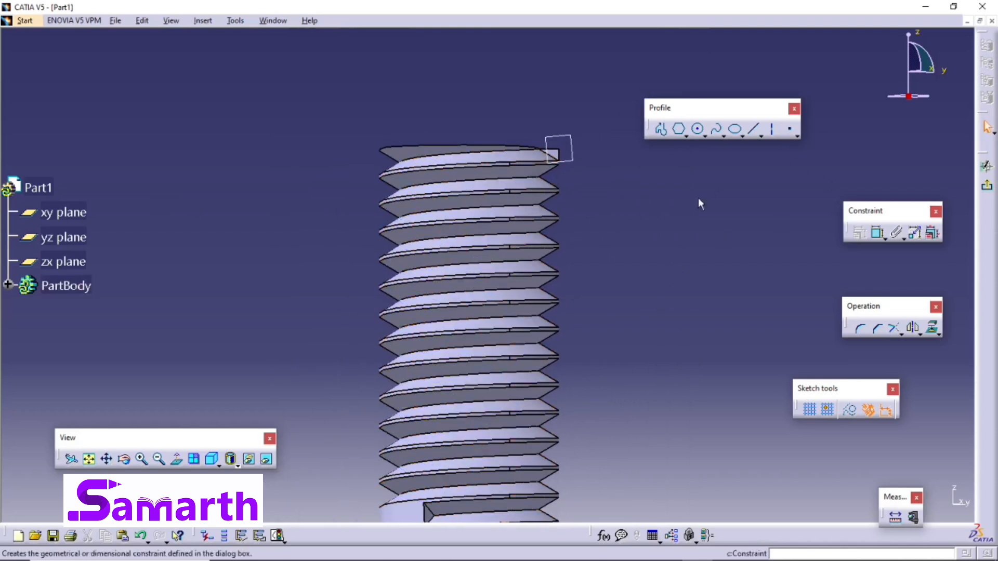
pyautogui.click(559, 155)
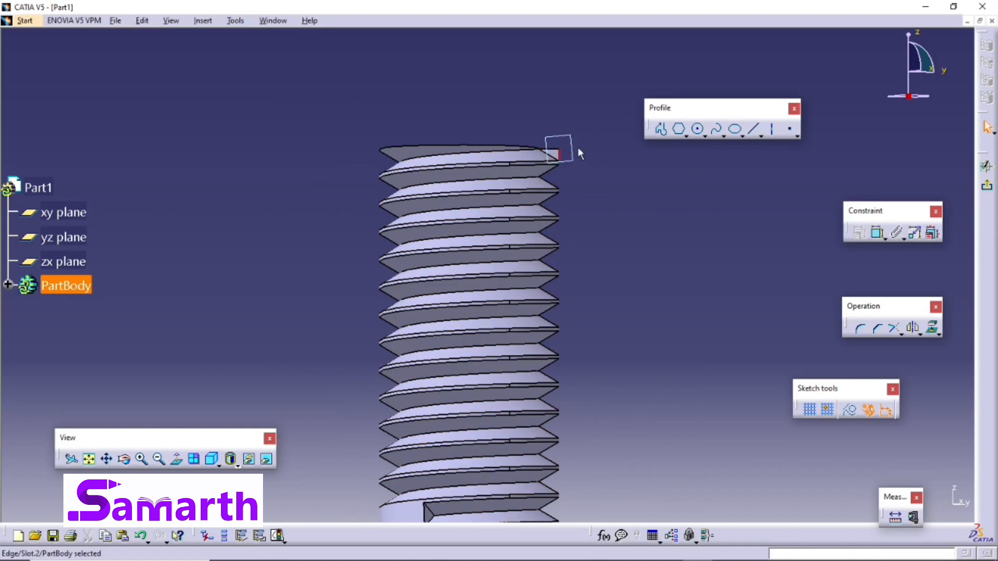
pyautogui.keyDown('ctrl'); pyautogui.click(554, 157); pyautogui.keyUp('ctrl')
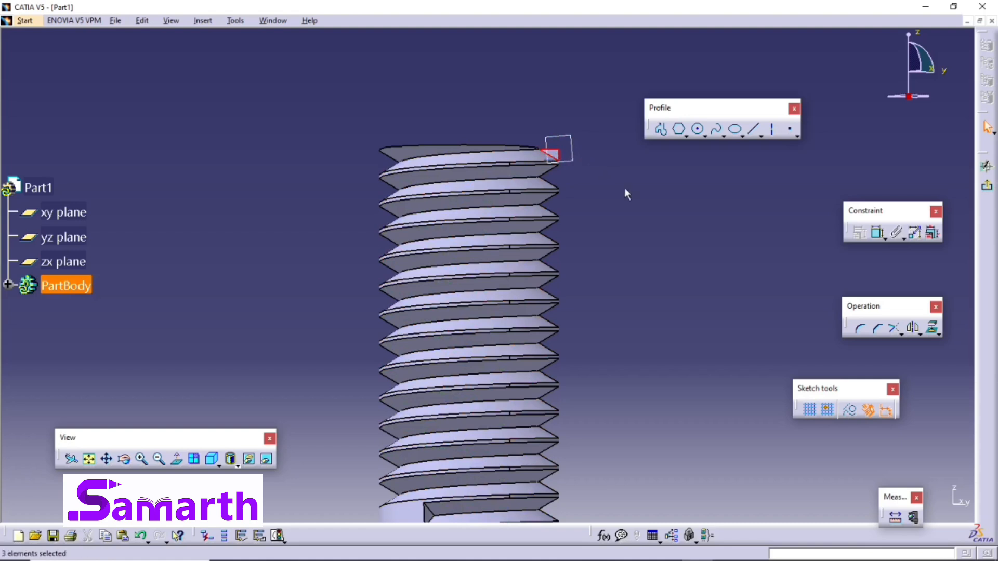
pyautogui.click(932, 332)
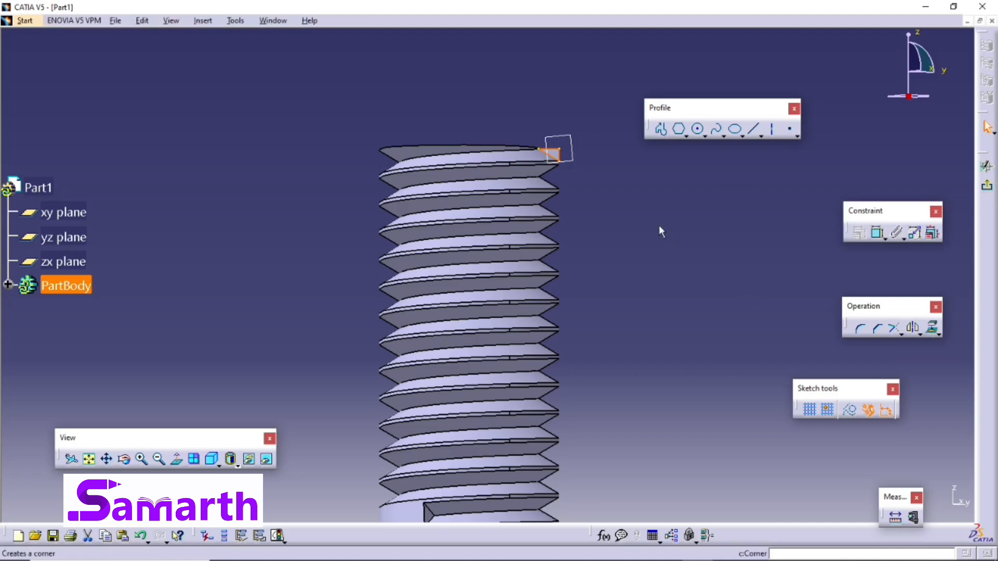
pyautogui.click(986, 189)
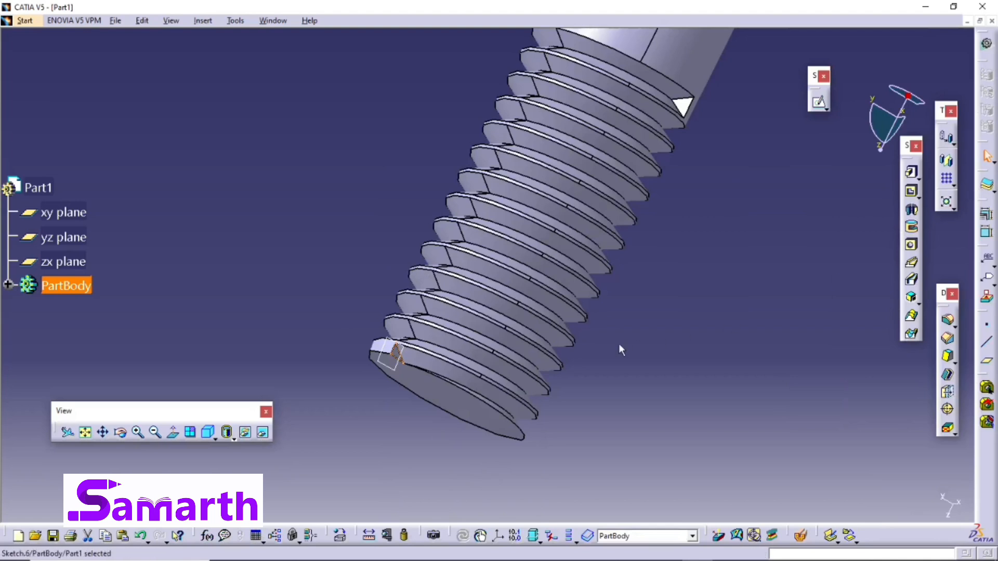
# Cut a slot with the projected triangle, pulling direction along the shank's axis, and the circular edge under the head as center curve.
pyautogui.click(911, 283)
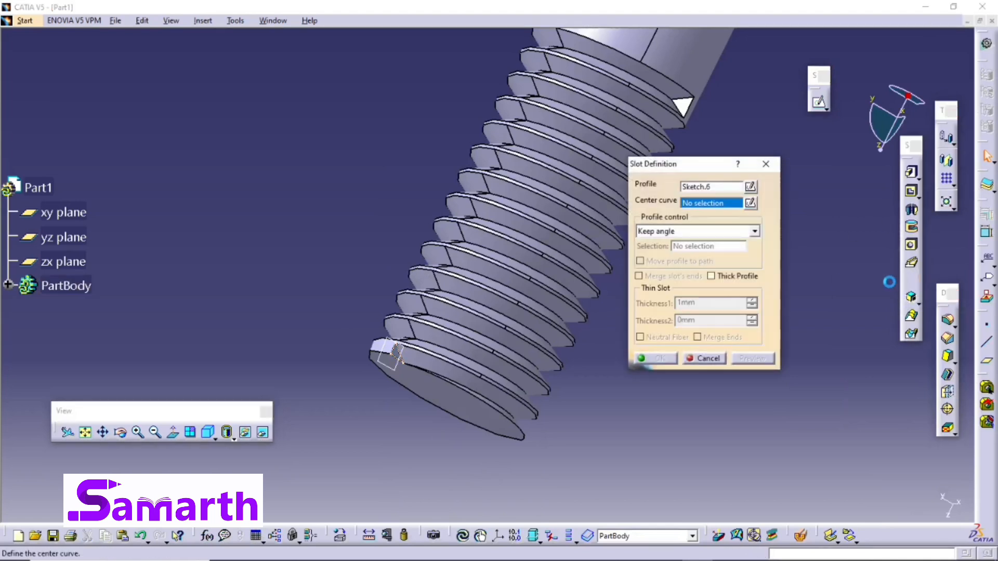
pyautogui.click(682, 232)
pyautogui.click(678, 254)
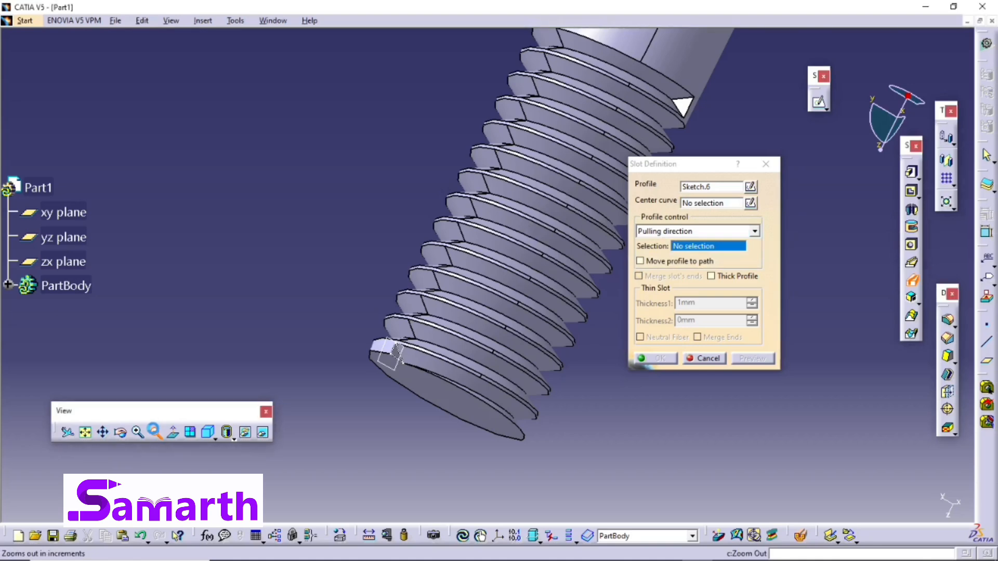
pyautogui.click(155, 431)
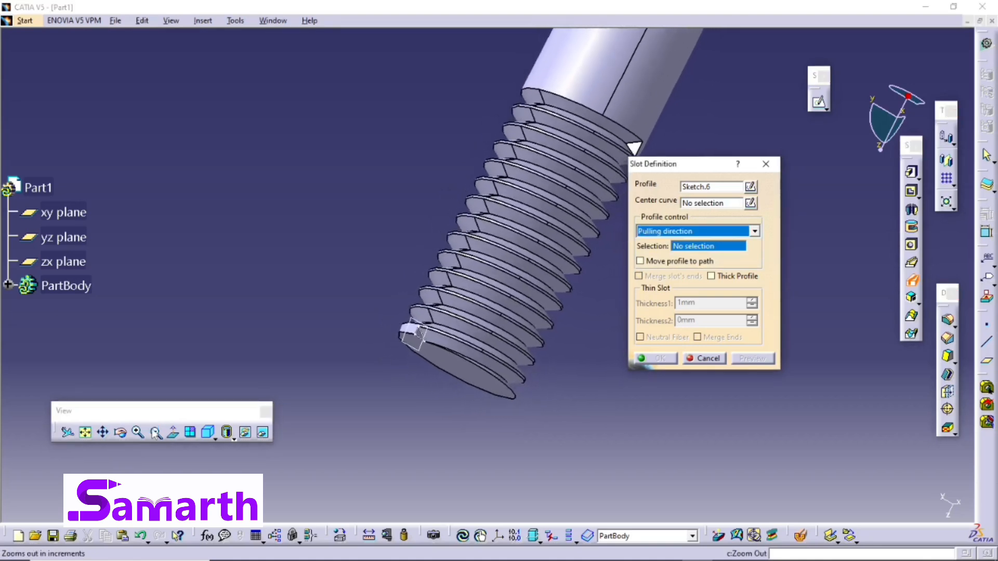
pyautogui.click(155, 431)
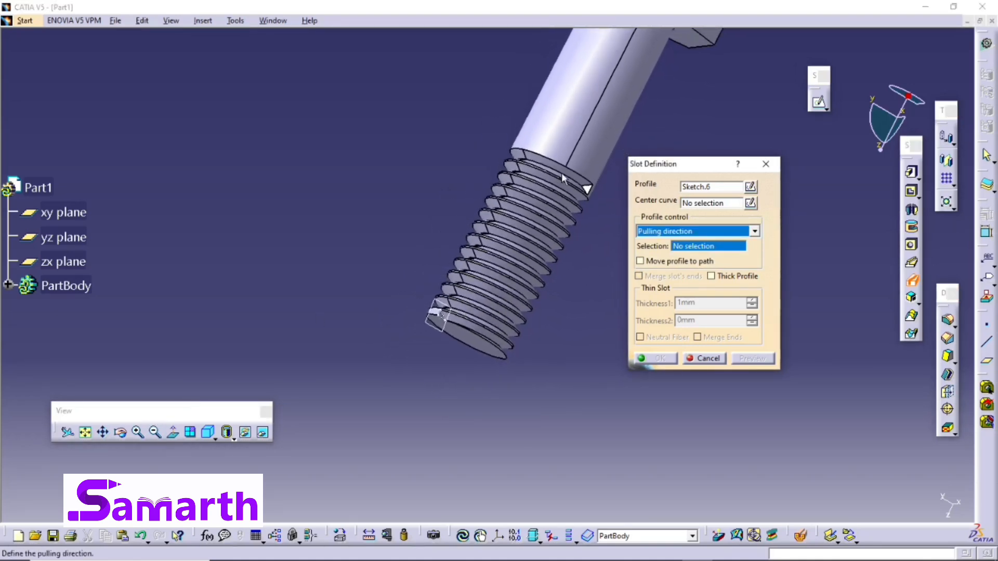
pyautogui.click(571, 139)
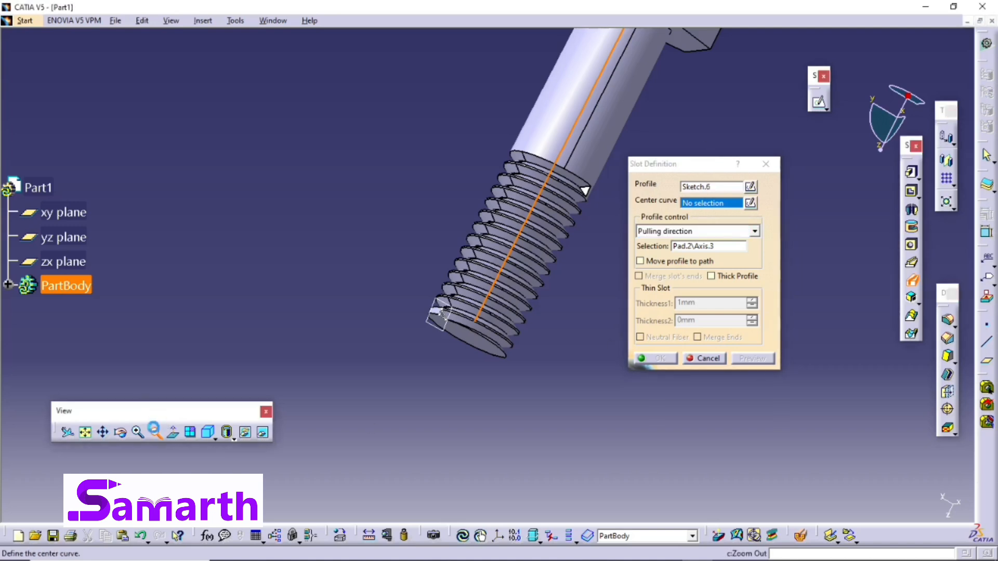
pyautogui.click(153, 433)
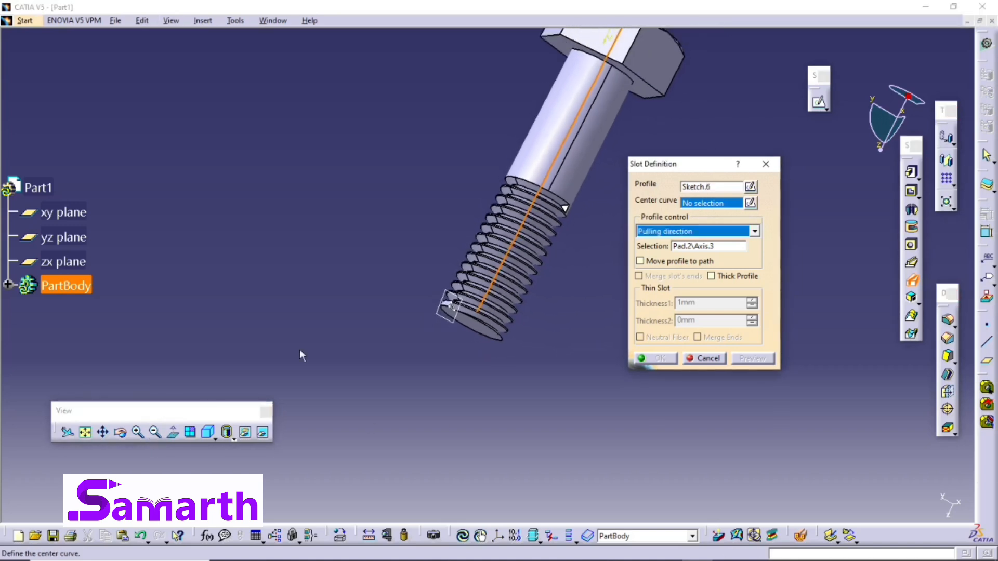
pyautogui.click(689, 204)
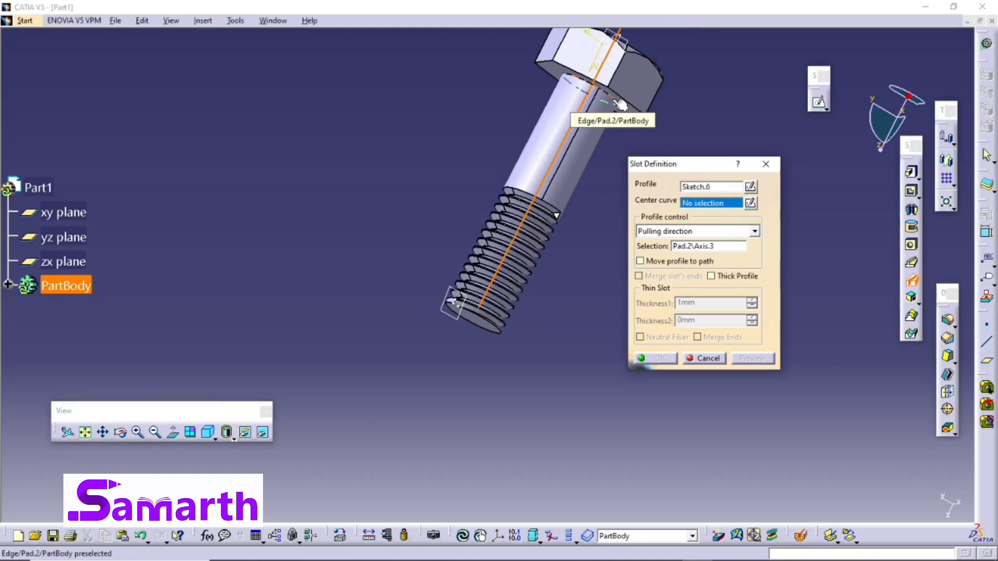
pyautogui.click(620, 104)
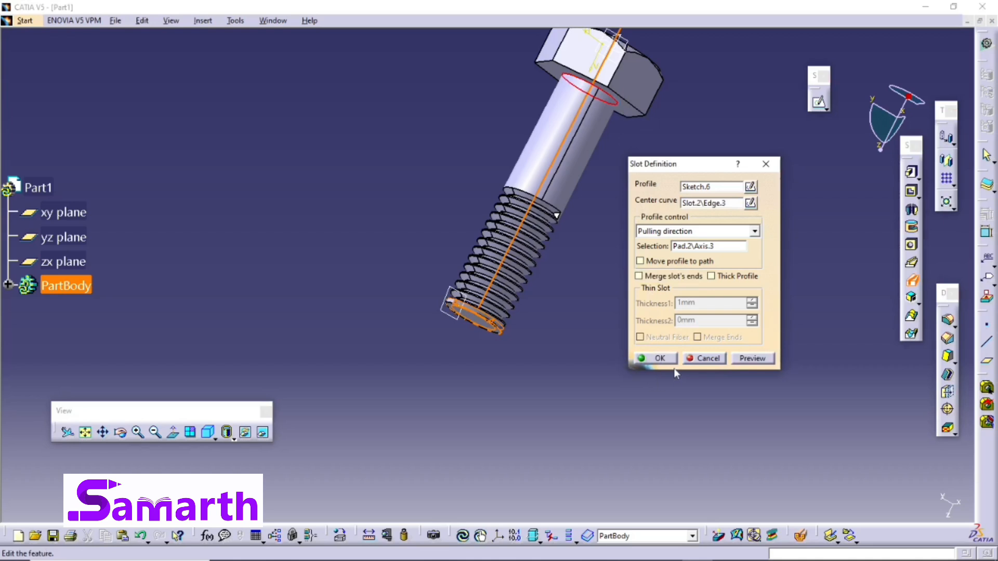
pyautogui.click(659, 358)
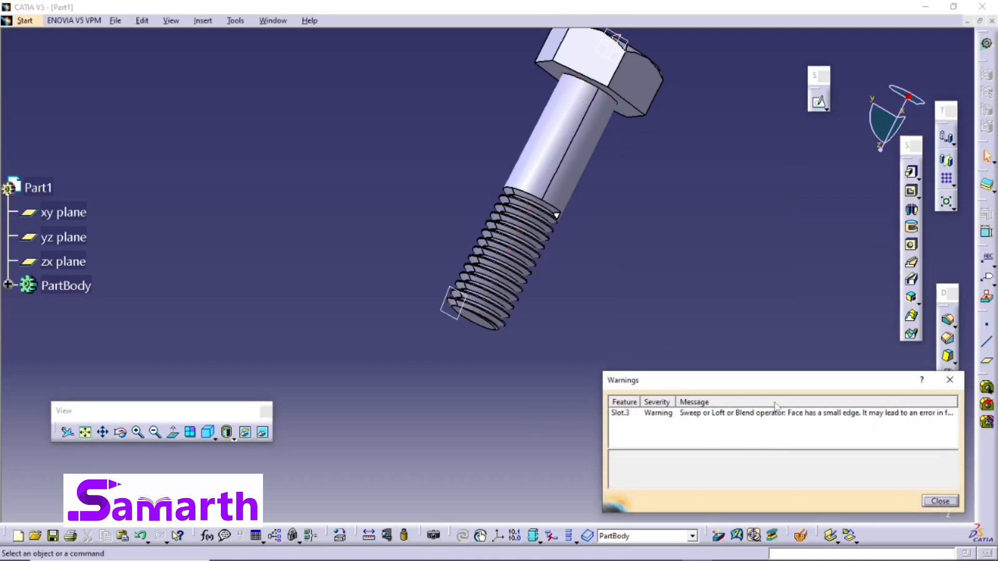
pyautogui.click(842, 415)
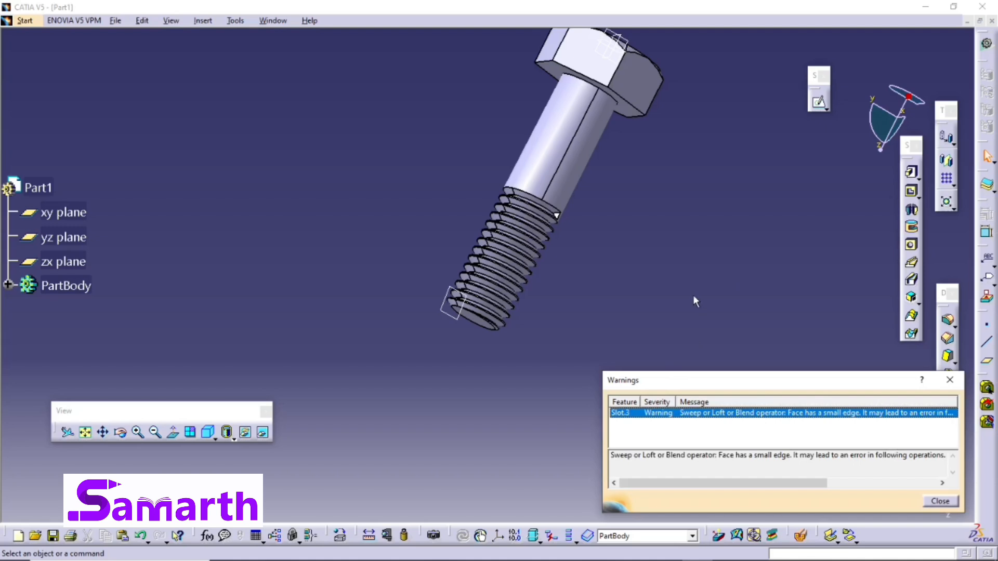
pyautogui.click(940, 501)
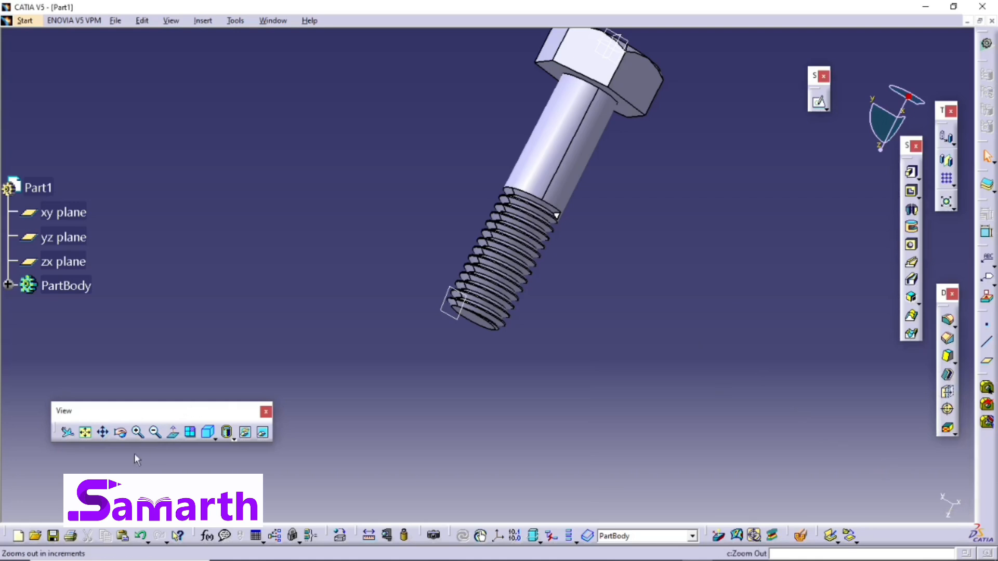
# Show the bolt in isometric view and hide the plane at the thread end and the xy, yz and zx planes.
pyautogui.click(85, 432)
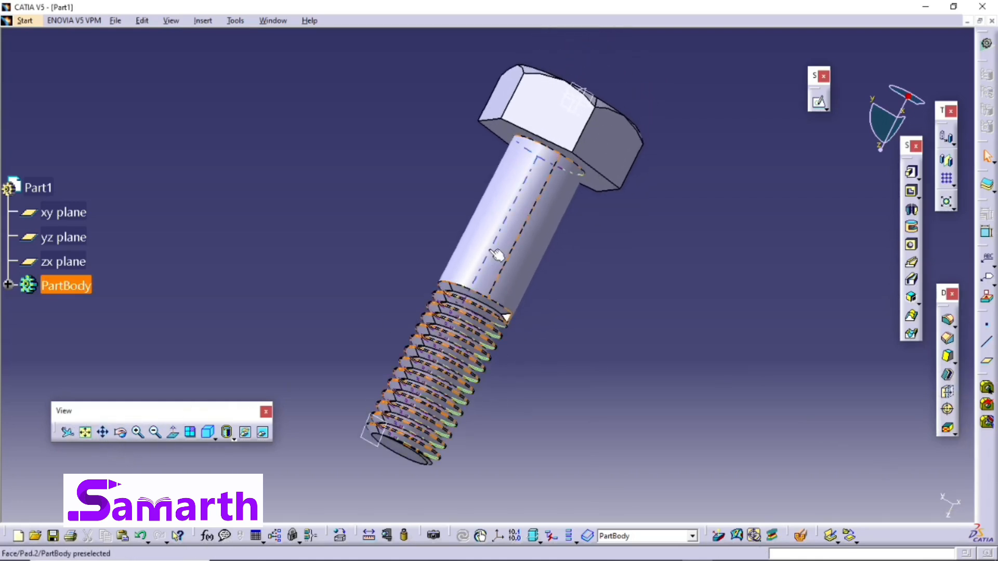
pyautogui.click(208, 433)
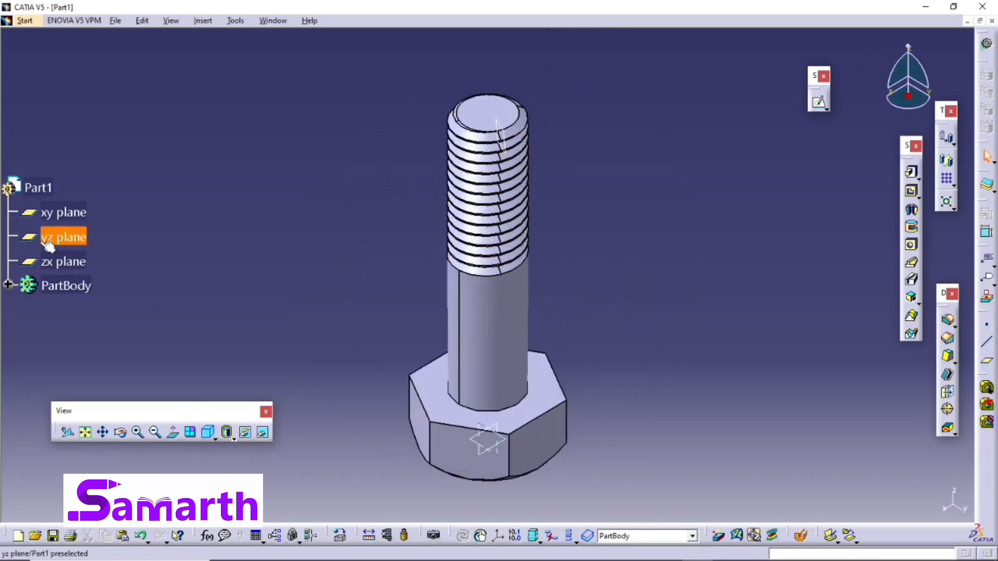
pyautogui.rightClick(503, 131)
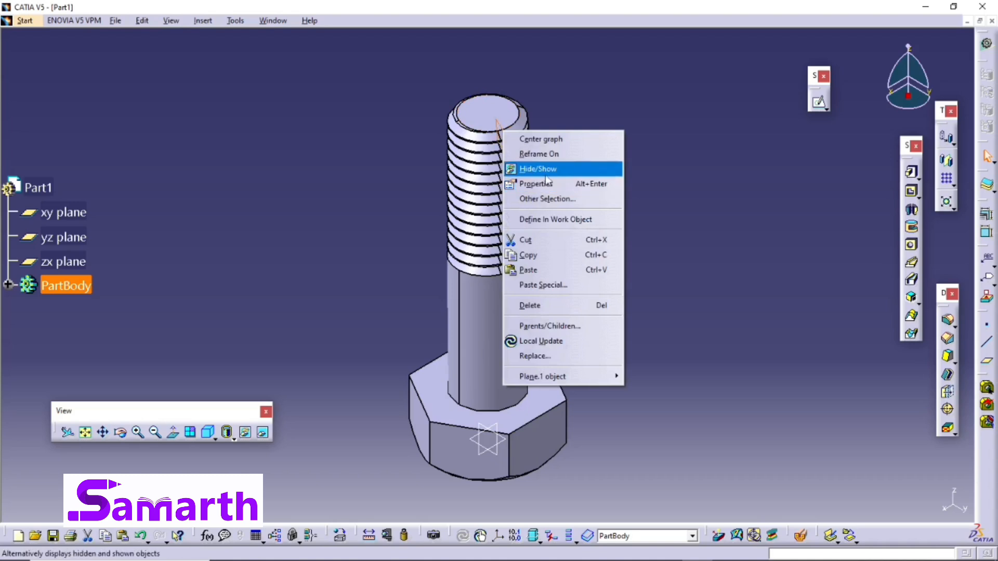
pyautogui.click(546, 177)
pyautogui.click(80, 213)
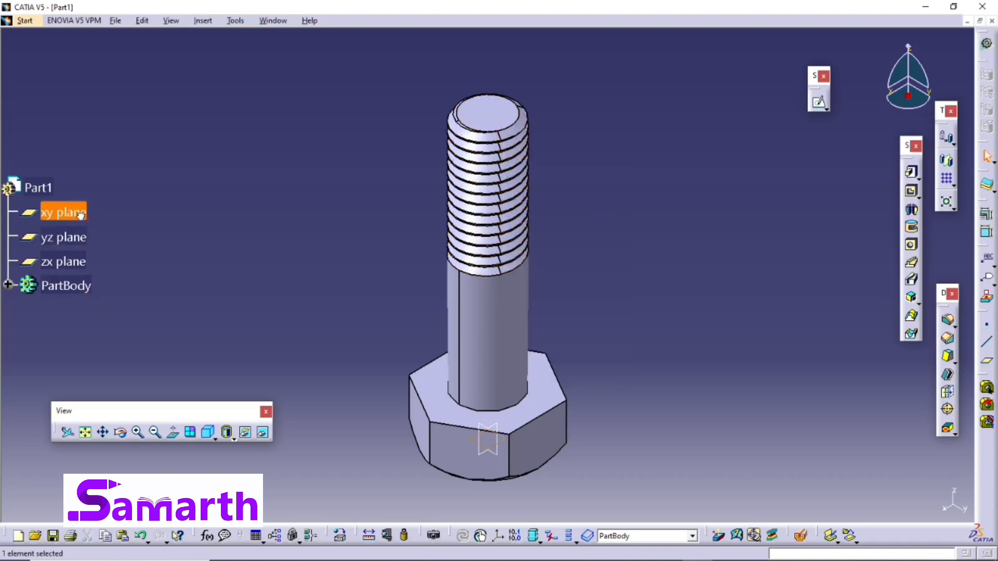
pyautogui.keyDown('ctrl'); pyautogui.click(92, 239); pyautogui.keyUp('ctrl')
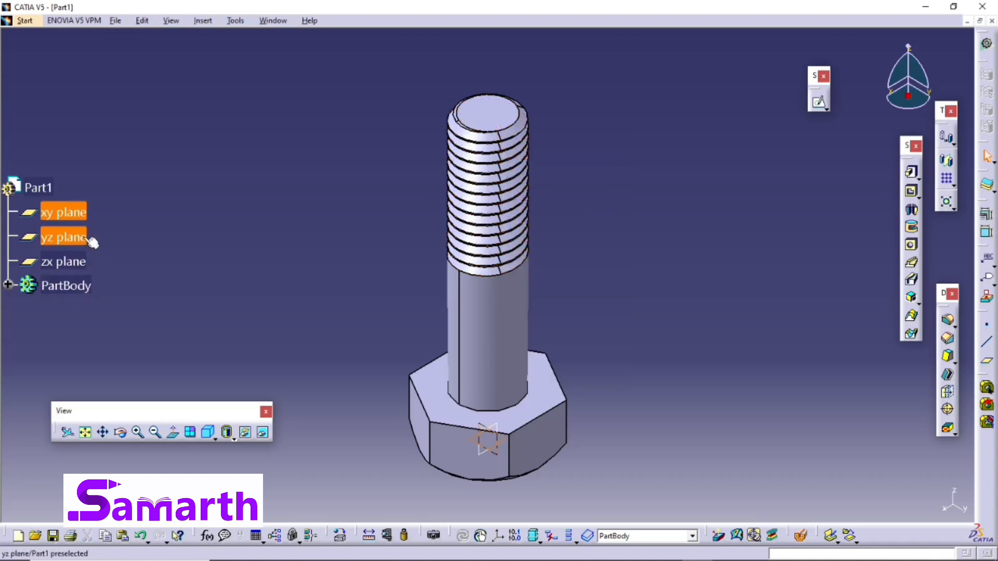
pyautogui.keyDown('ctrl'); pyautogui.click(95, 268); pyautogui.keyUp('ctrl')
pyautogui.rightClick(65, 259)
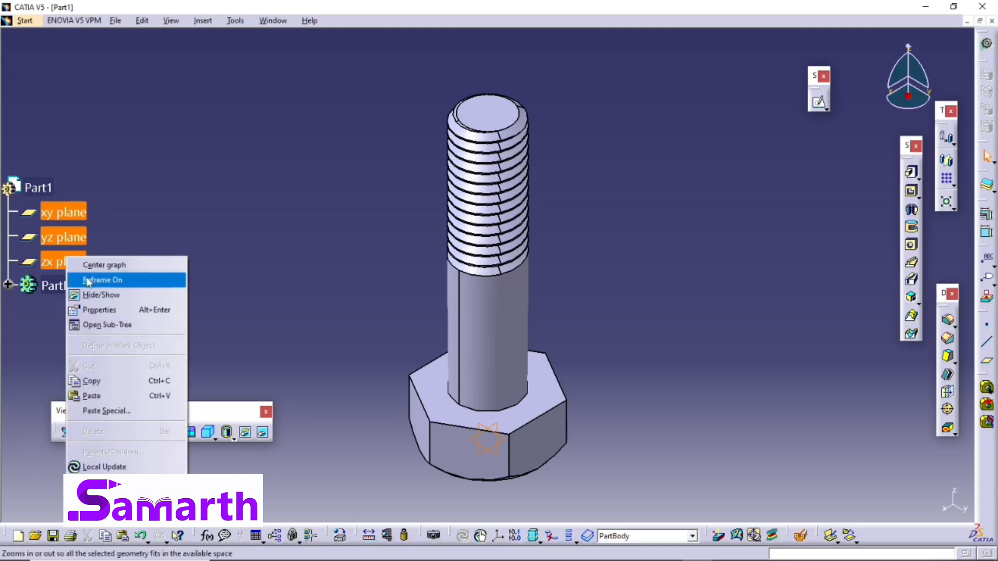
pyautogui.click(101, 293)
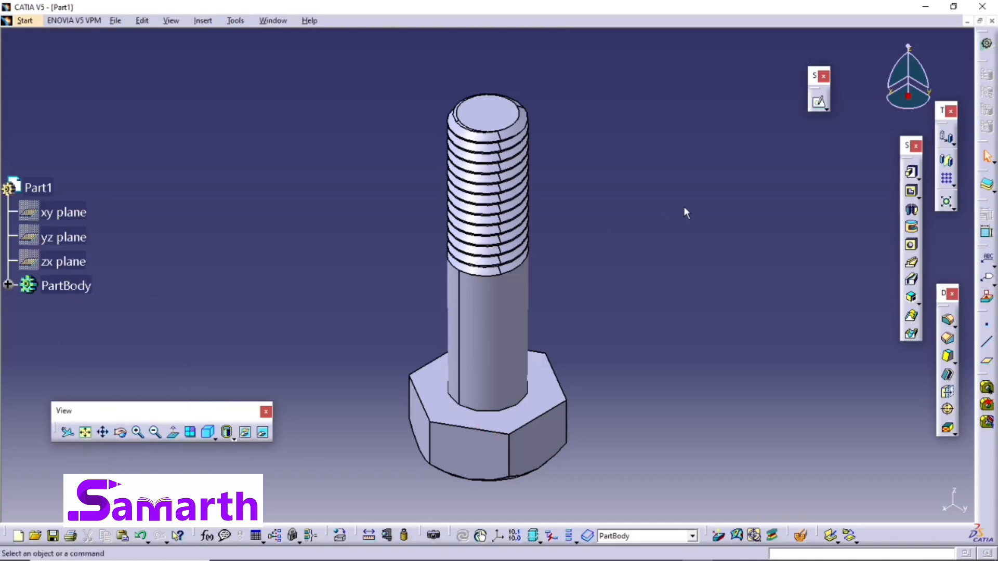
pyautogui.moveTo(631, 141); pyautogui.dragTo(418, 150, button='middle')
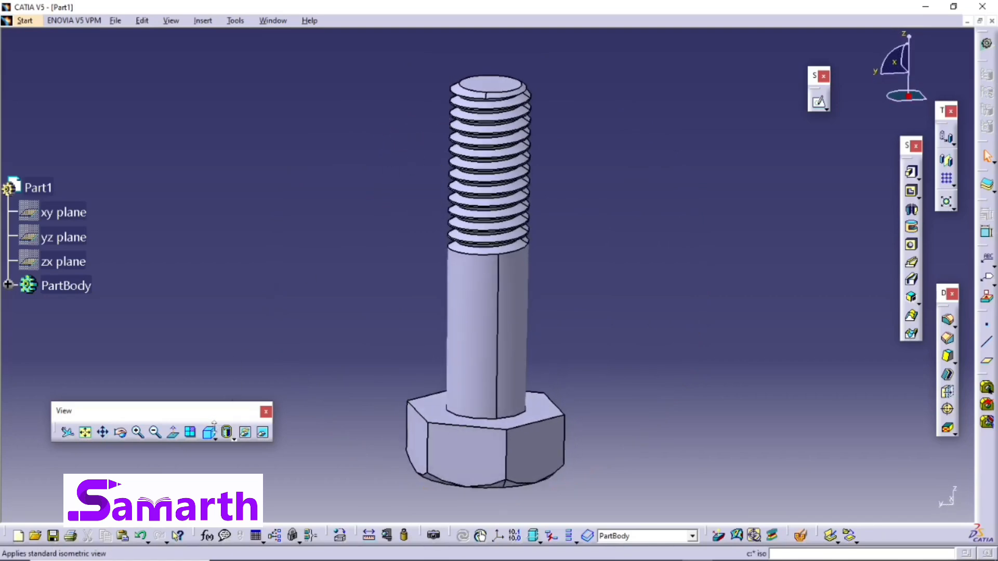
pyautogui.click(215, 437)
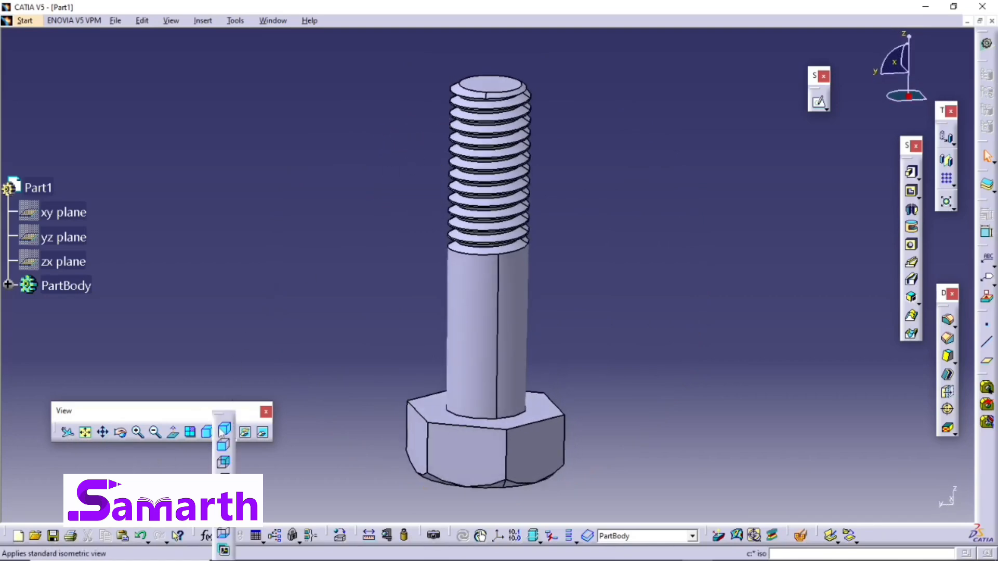
pyautogui.click(224, 427)
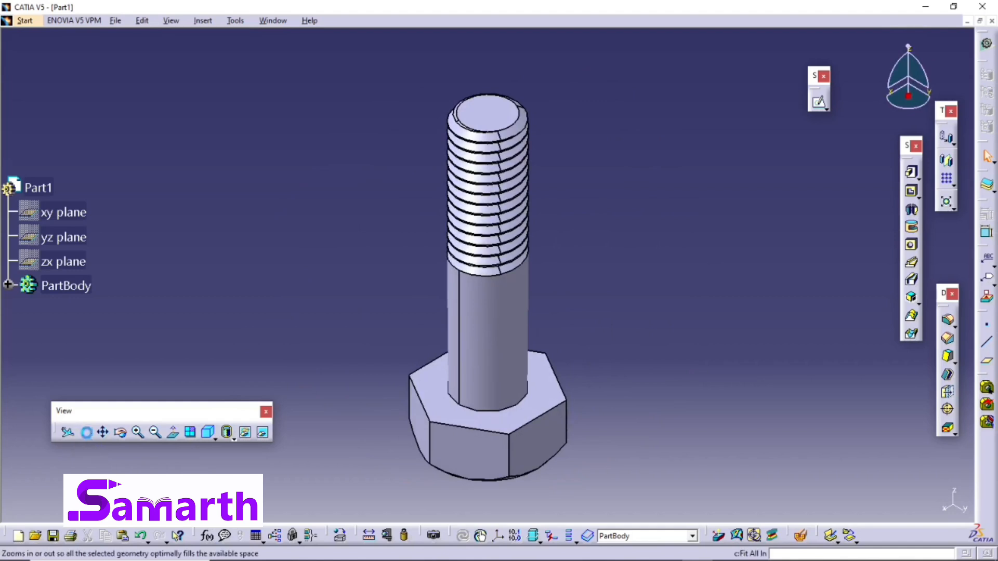